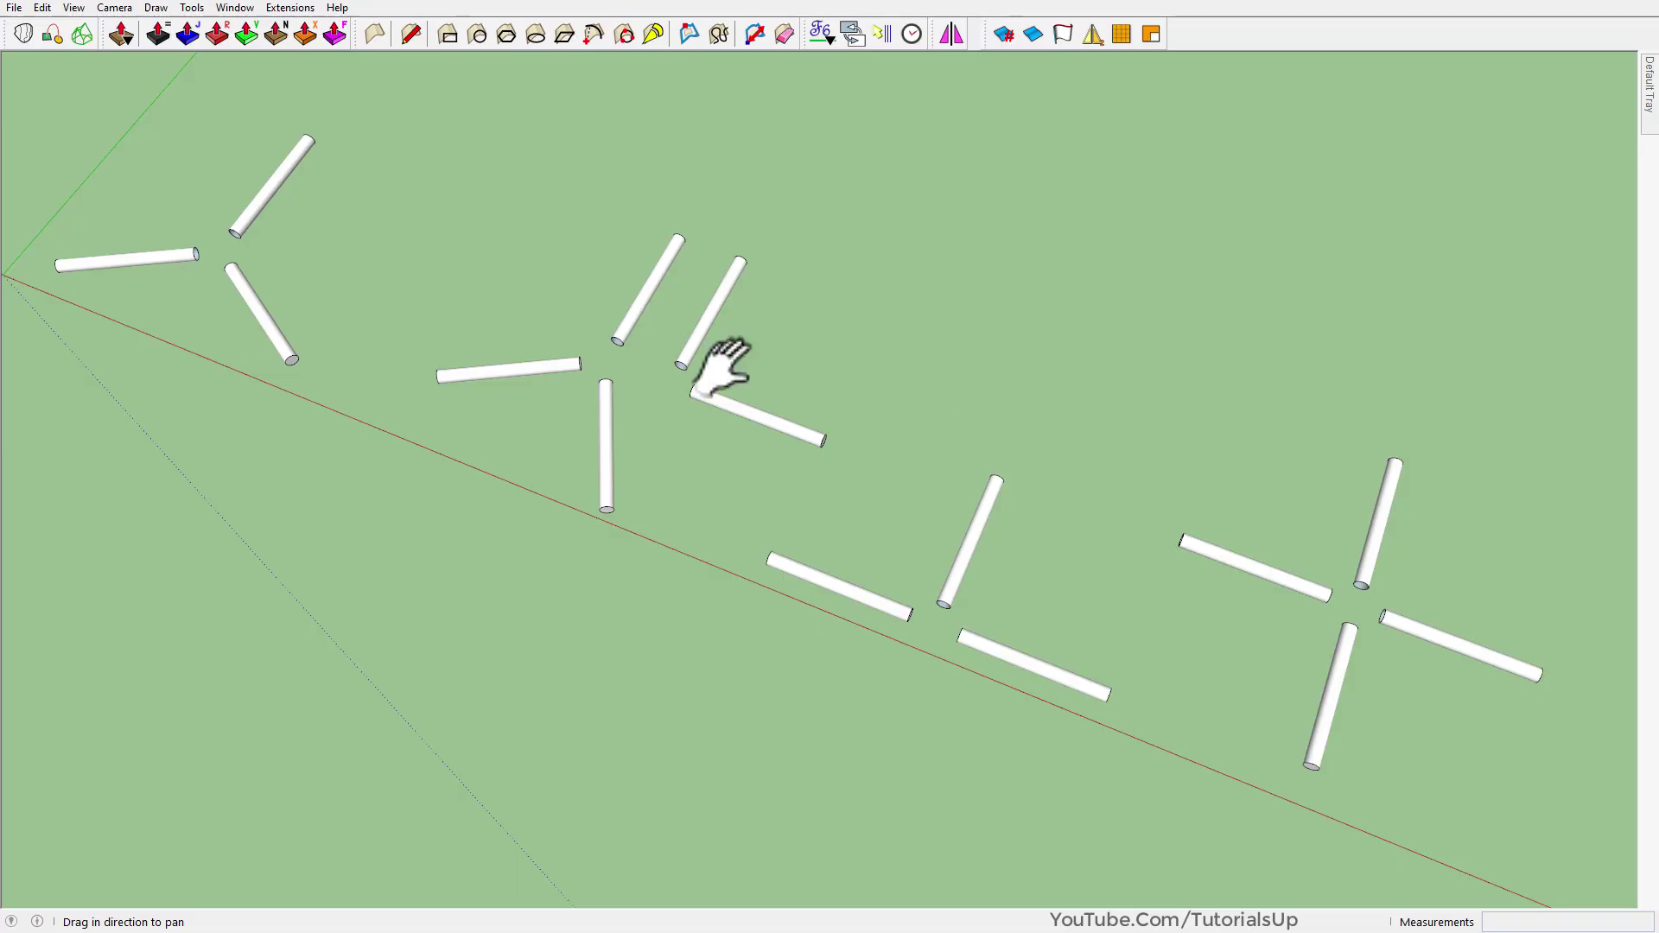
# - Zoom in and select the open end circles of the top, left and right pipes
pyautogui.scroll(3, 1020, 575)
pyautogui.scroll(3, 667, 482)
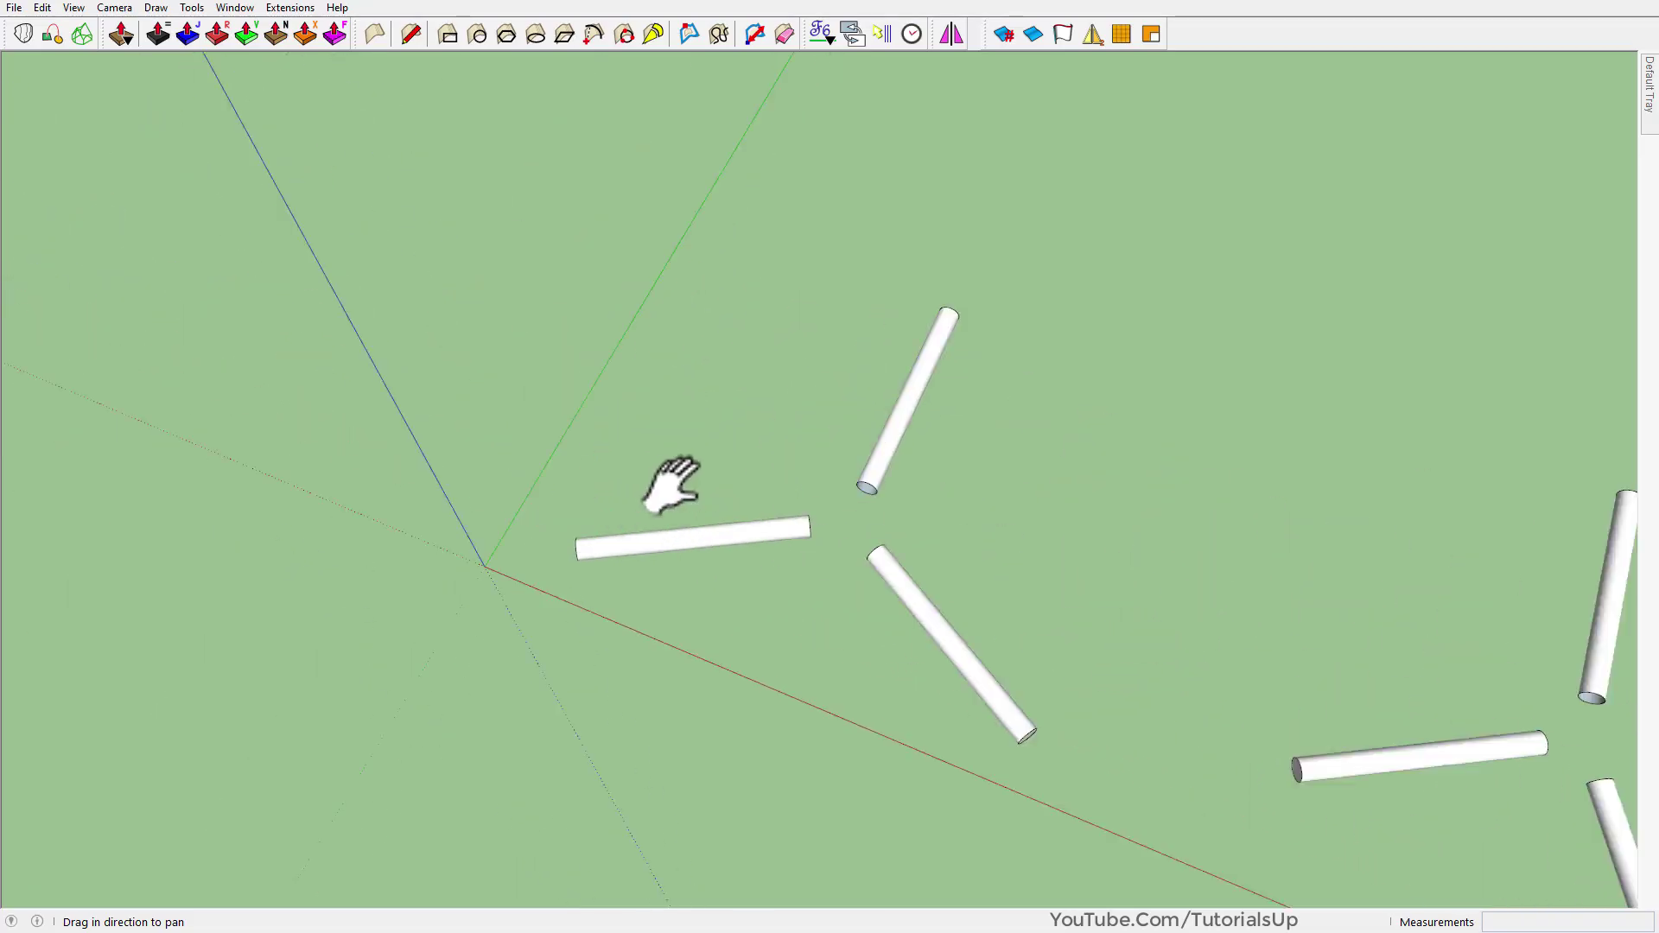
pyautogui.scroll(3, 873, 535)
pyautogui.scroll(2, 915, 532)
pyautogui.press('space')
pyautogui.scroll(2, 972, 449)
pyautogui.scroll(2, 907, 328)
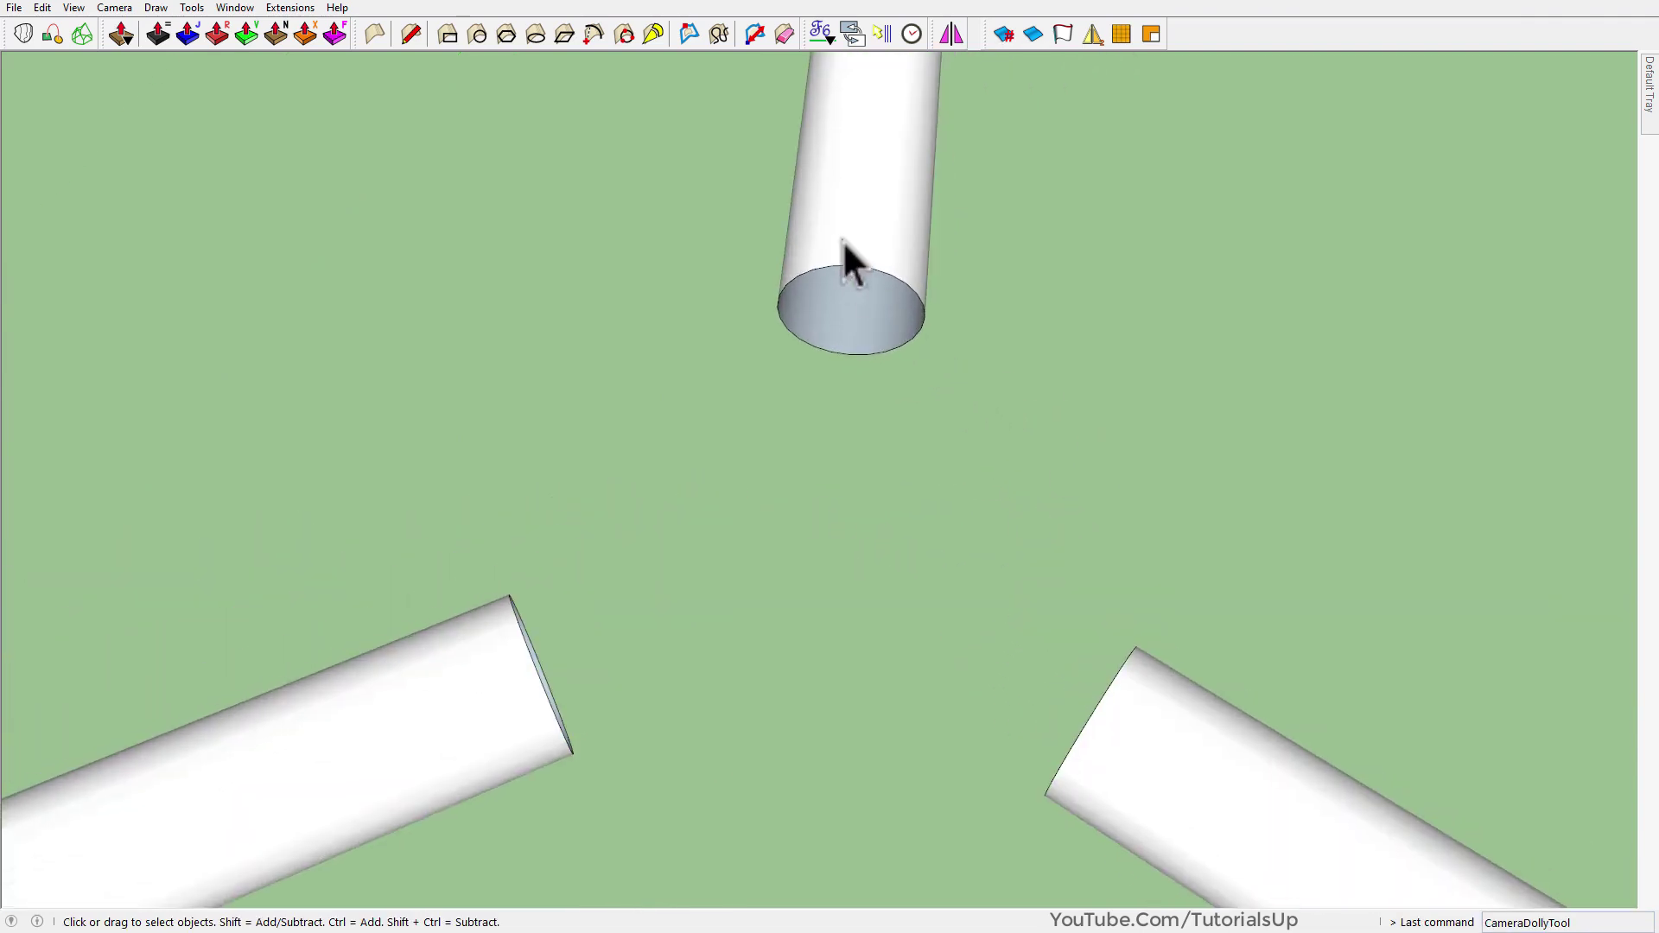
pyautogui.click(921, 302)
pyautogui.moveTo(652, 739)
pyautogui.mouseDown(button='middle')
pyautogui.moveTo(491, 613)
pyautogui.moveTo(619, 603)
pyautogui.moveTo(819, 338)
pyautogui.moveTo(563, 271)
pyautogui.mouseUp(button='middle')
pyautogui.click(481, 613)
pyautogui.moveTo(563, 248); pyautogui.dragTo(1165, 791)
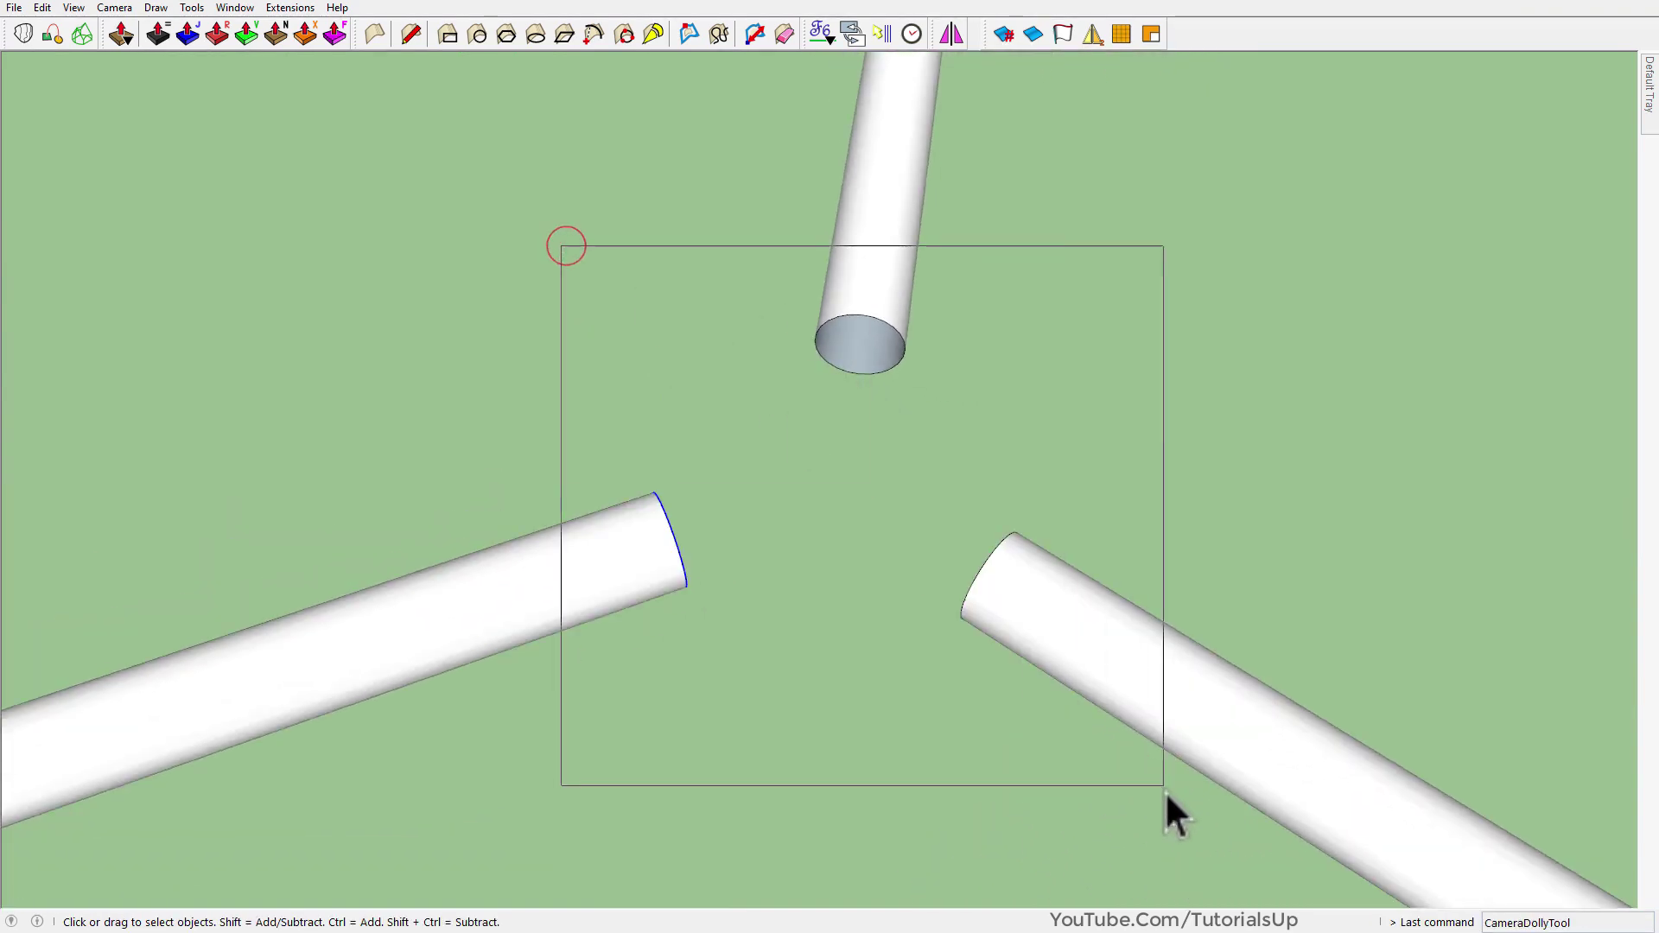
pyautogui.moveTo(1165, 790)
pyautogui.mouseDown(button='middle')
pyautogui.moveTo(889, 372)
pyautogui.moveTo(879, 308)
pyautogui.mouseUp(button='middle')
# - Explode the selected pipe end circles into separate edges and align the view to Top
pyautogui.rightClick(880, 312)
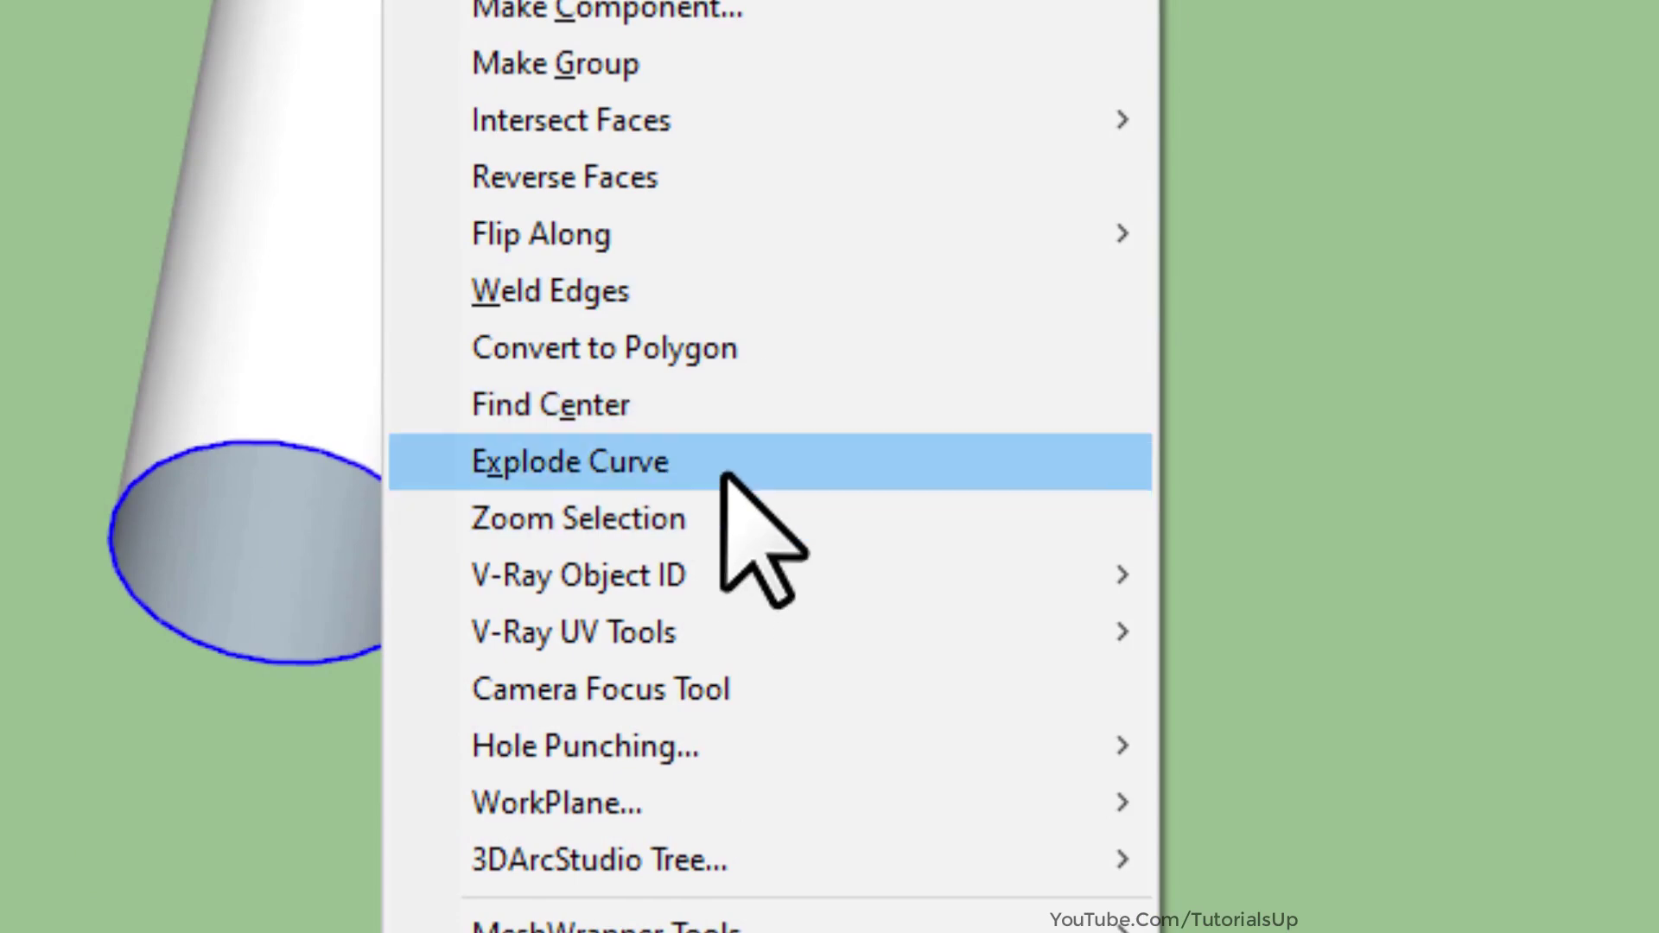
pyautogui.click(724, 467)
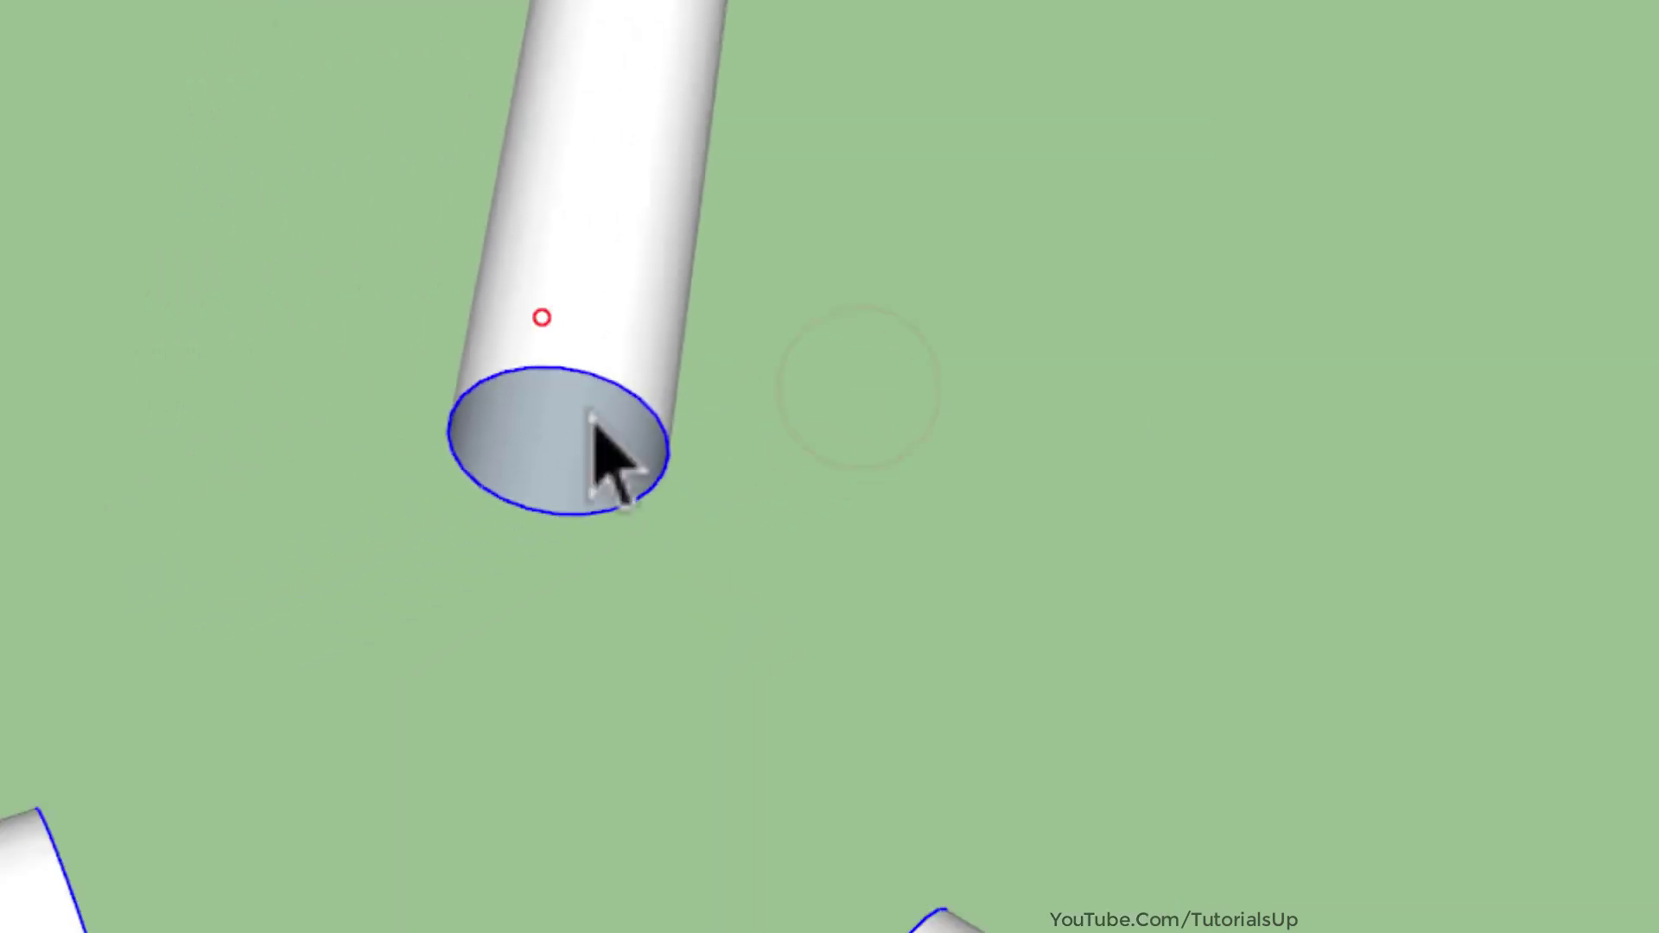
pyautogui.moveTo(925, 429); pyautogui.dragTo(531, 451, button='middle')
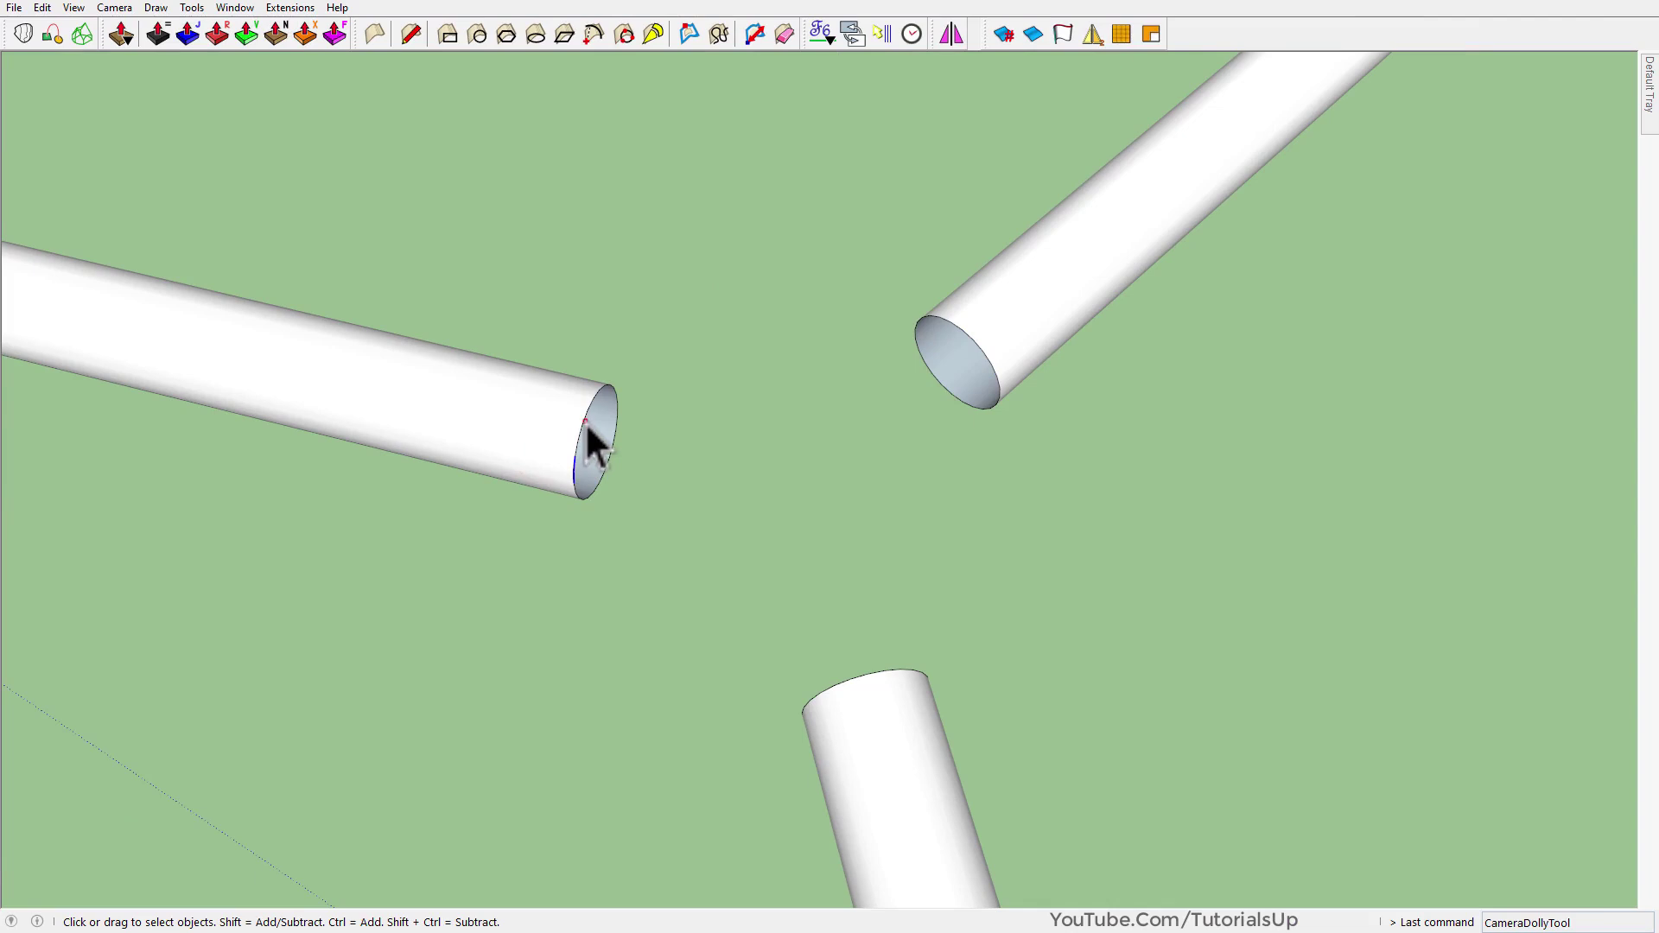
pyautogui.press('a')
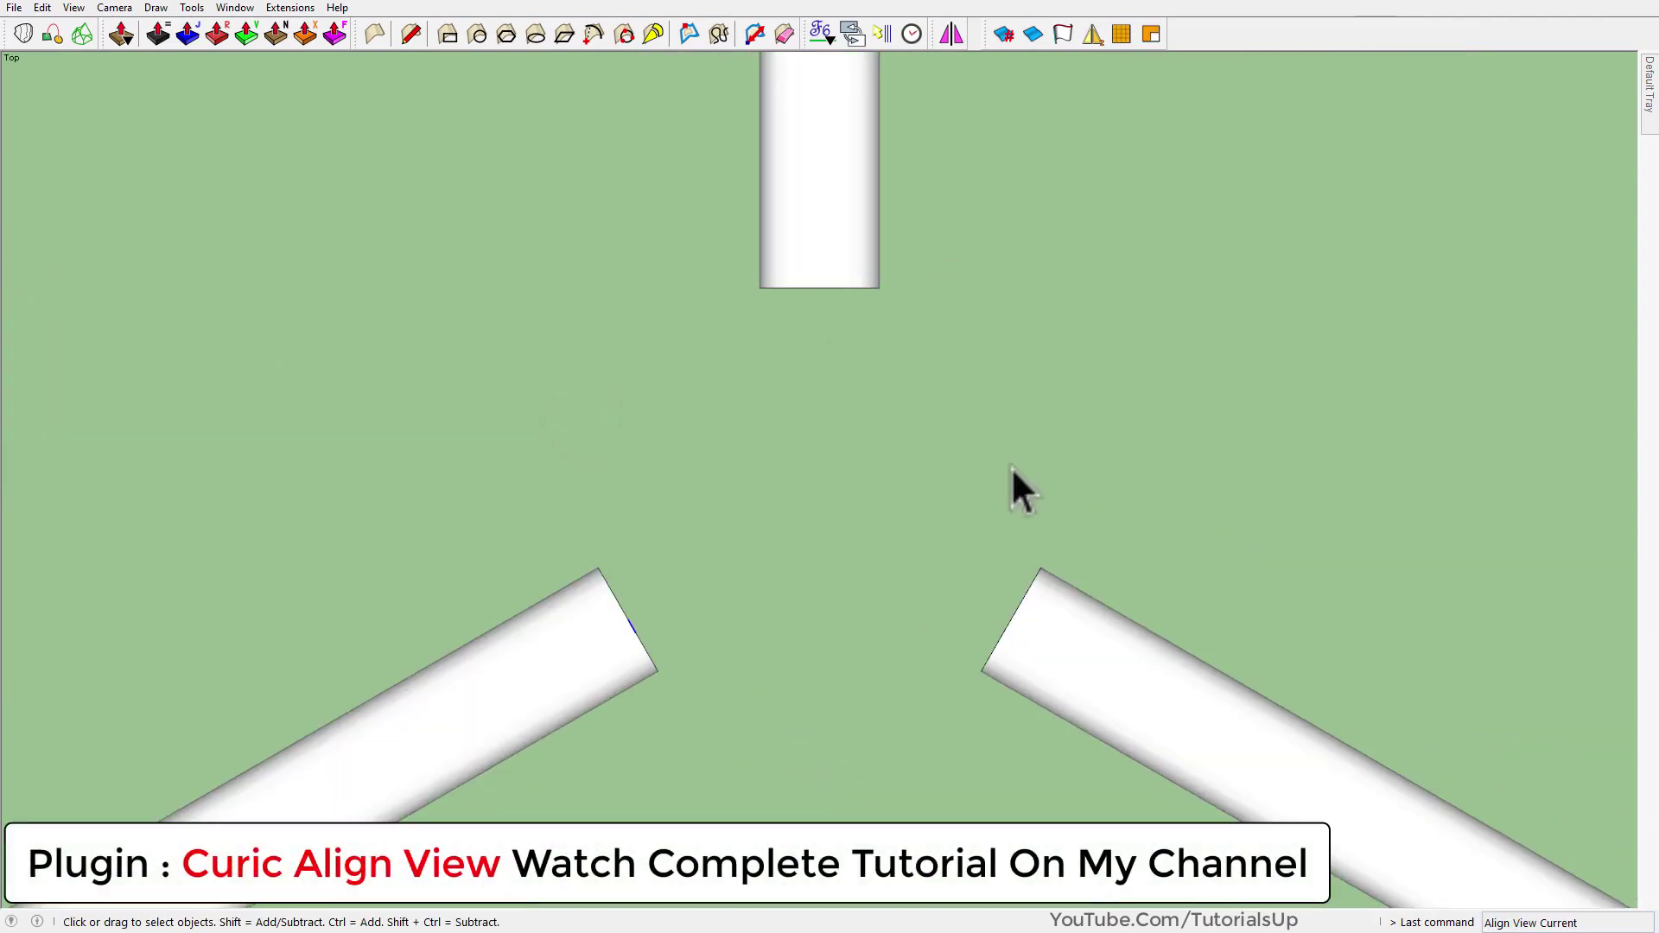
# - Window-select the exploded pipe end edges around the central gap
pyautogui.scroll(1, 1012, 471)
pyautogui.moveTo(768, 234); pyautogui.dragTo(1197, 661)
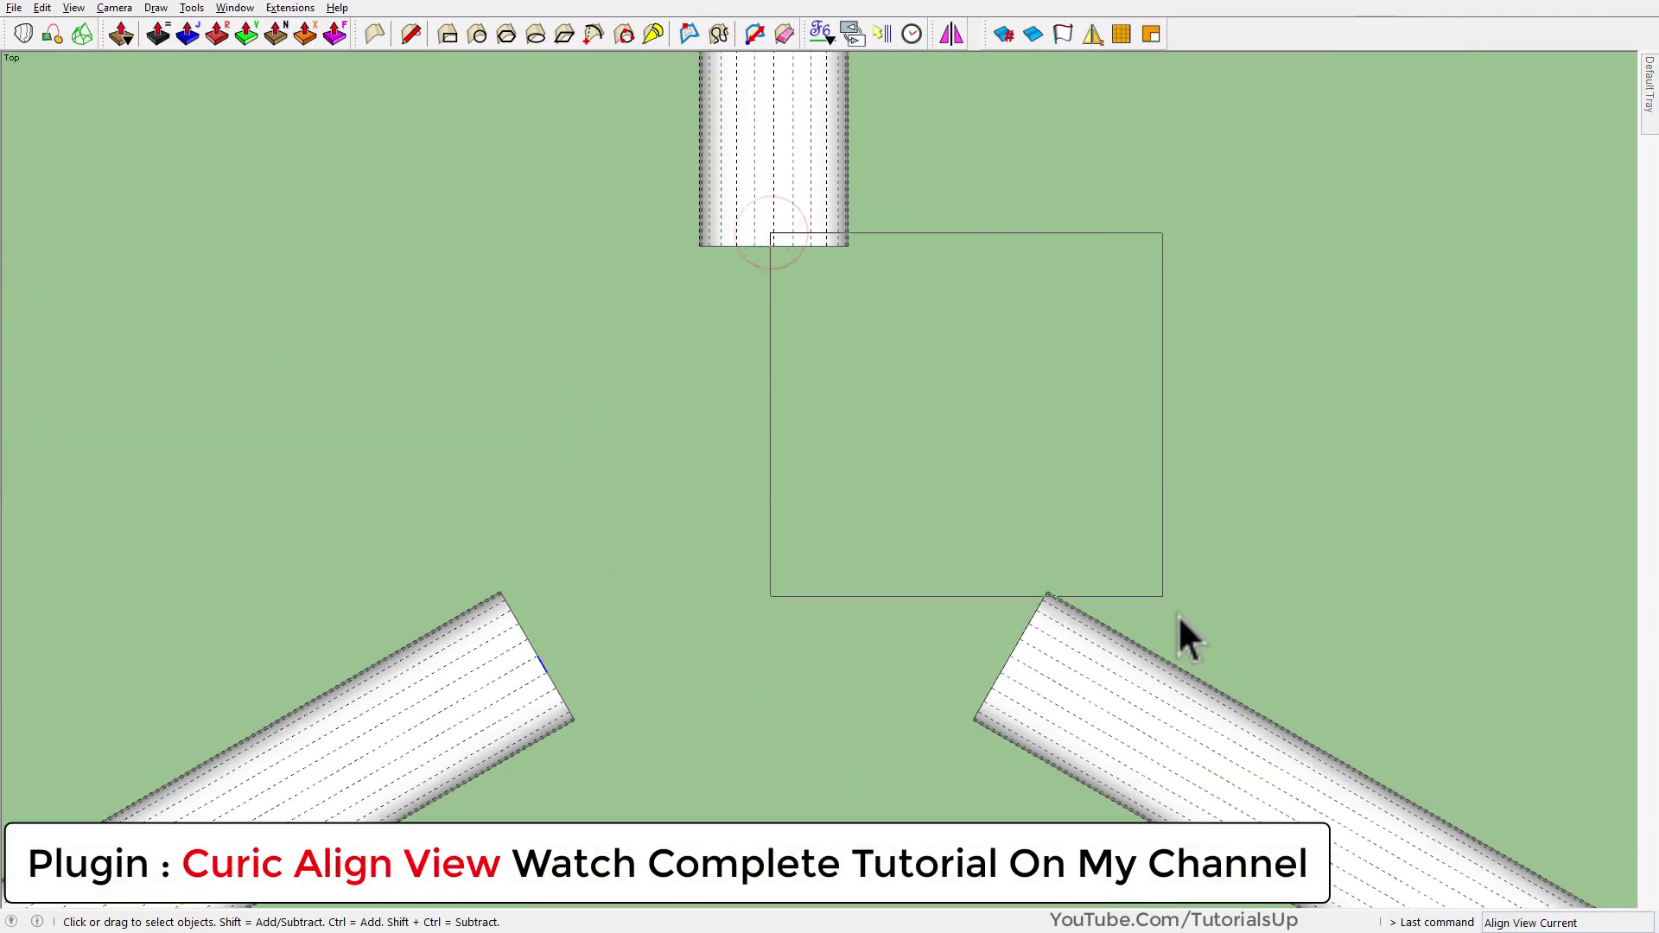
pyautogui.scroll(1, 1108, 623)
pyautogui.moveTo(1114, 644); pyautogui.dragTo(900, 407, button='middle')
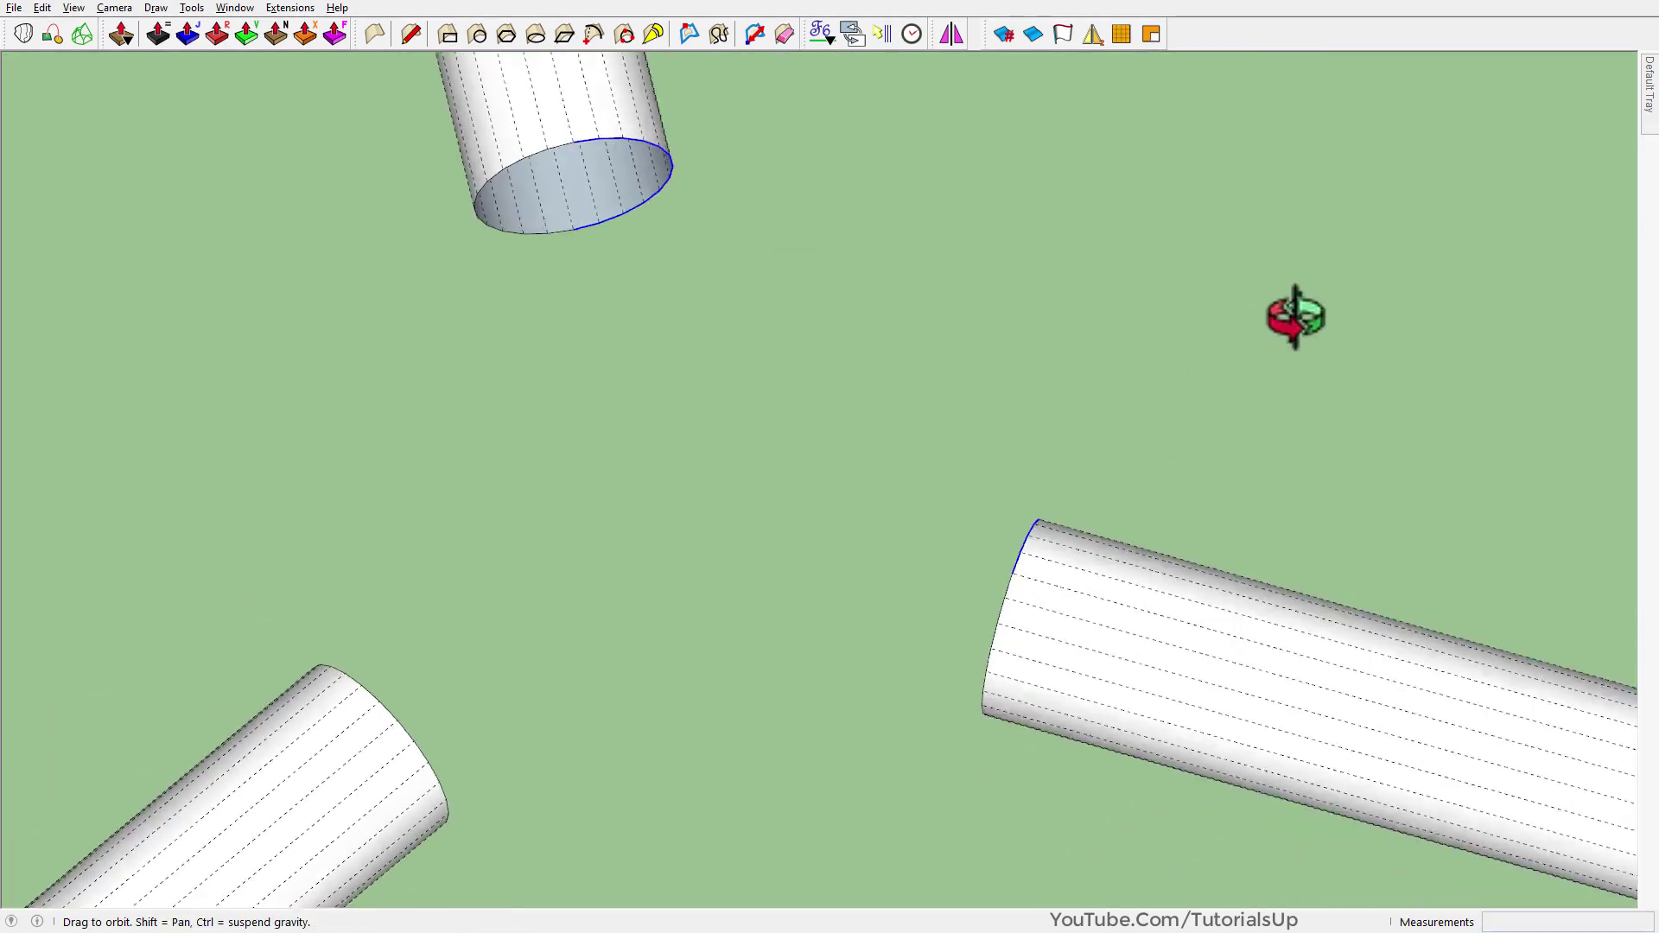
pyautogui.scroll(2, 890, 378)
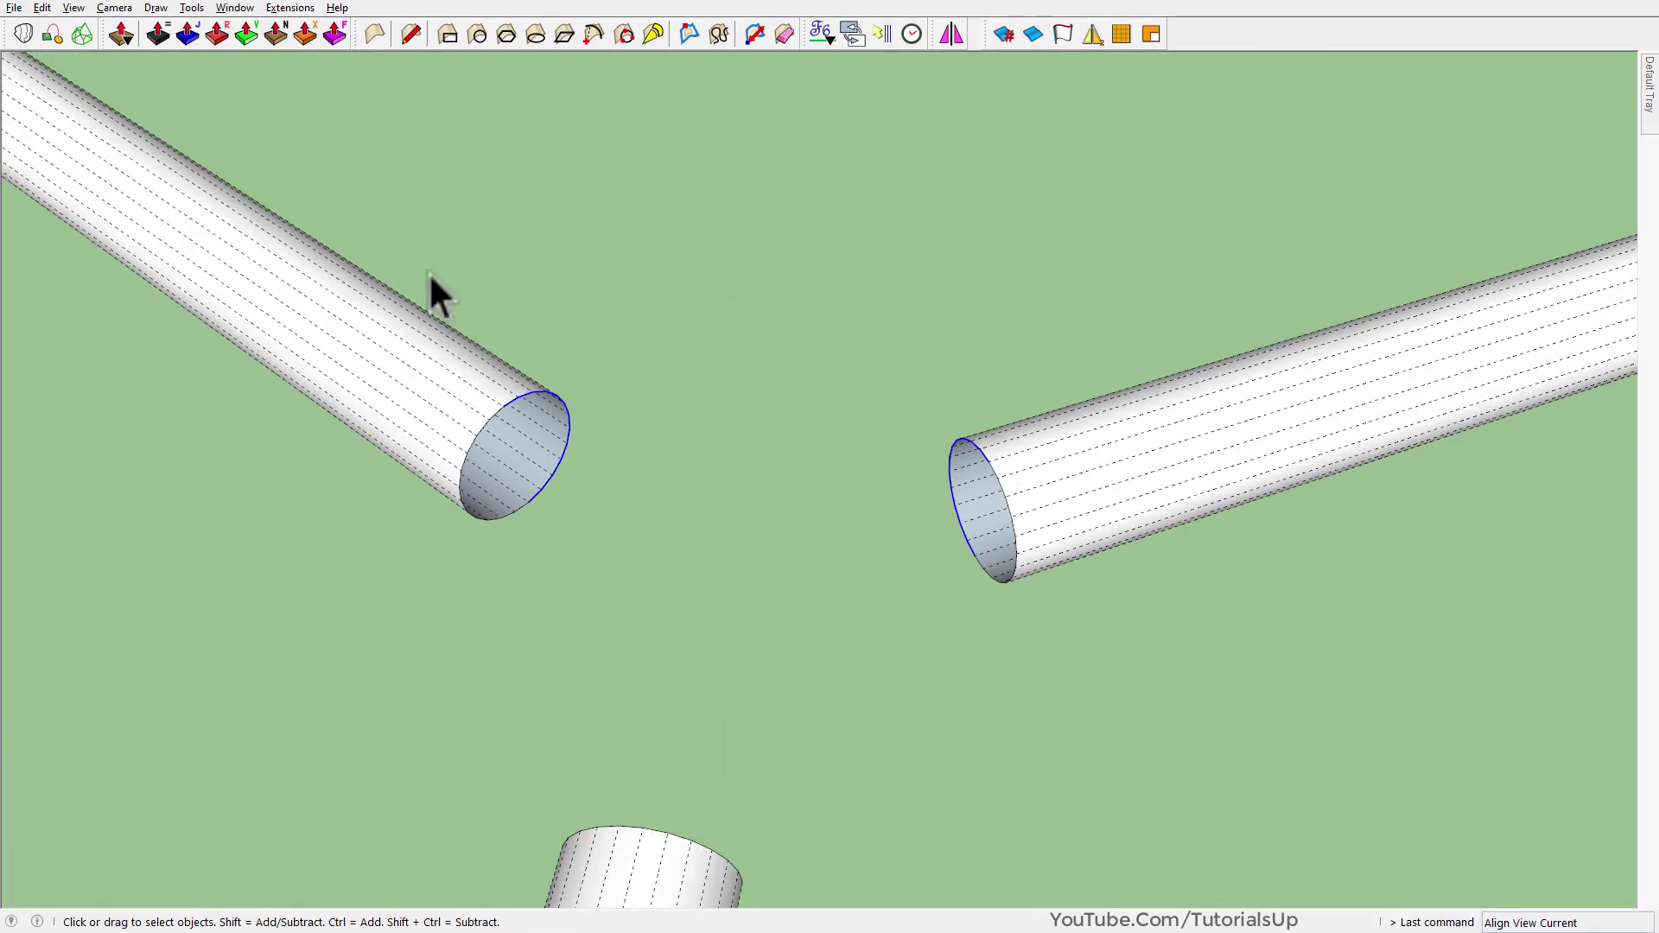
# - Loft a smooth Curviloft spline bend between the upper-left and right pipe ends
pyautogui.click(17, 39)
pyautogui.moveTo(575, 575)
pyautogui.mouseDown(button='middle')
pyautogui.moveTo(661, 691)
pyautogui.moveTo(729, 677)
pyautogui.mouseUp(button='middle')
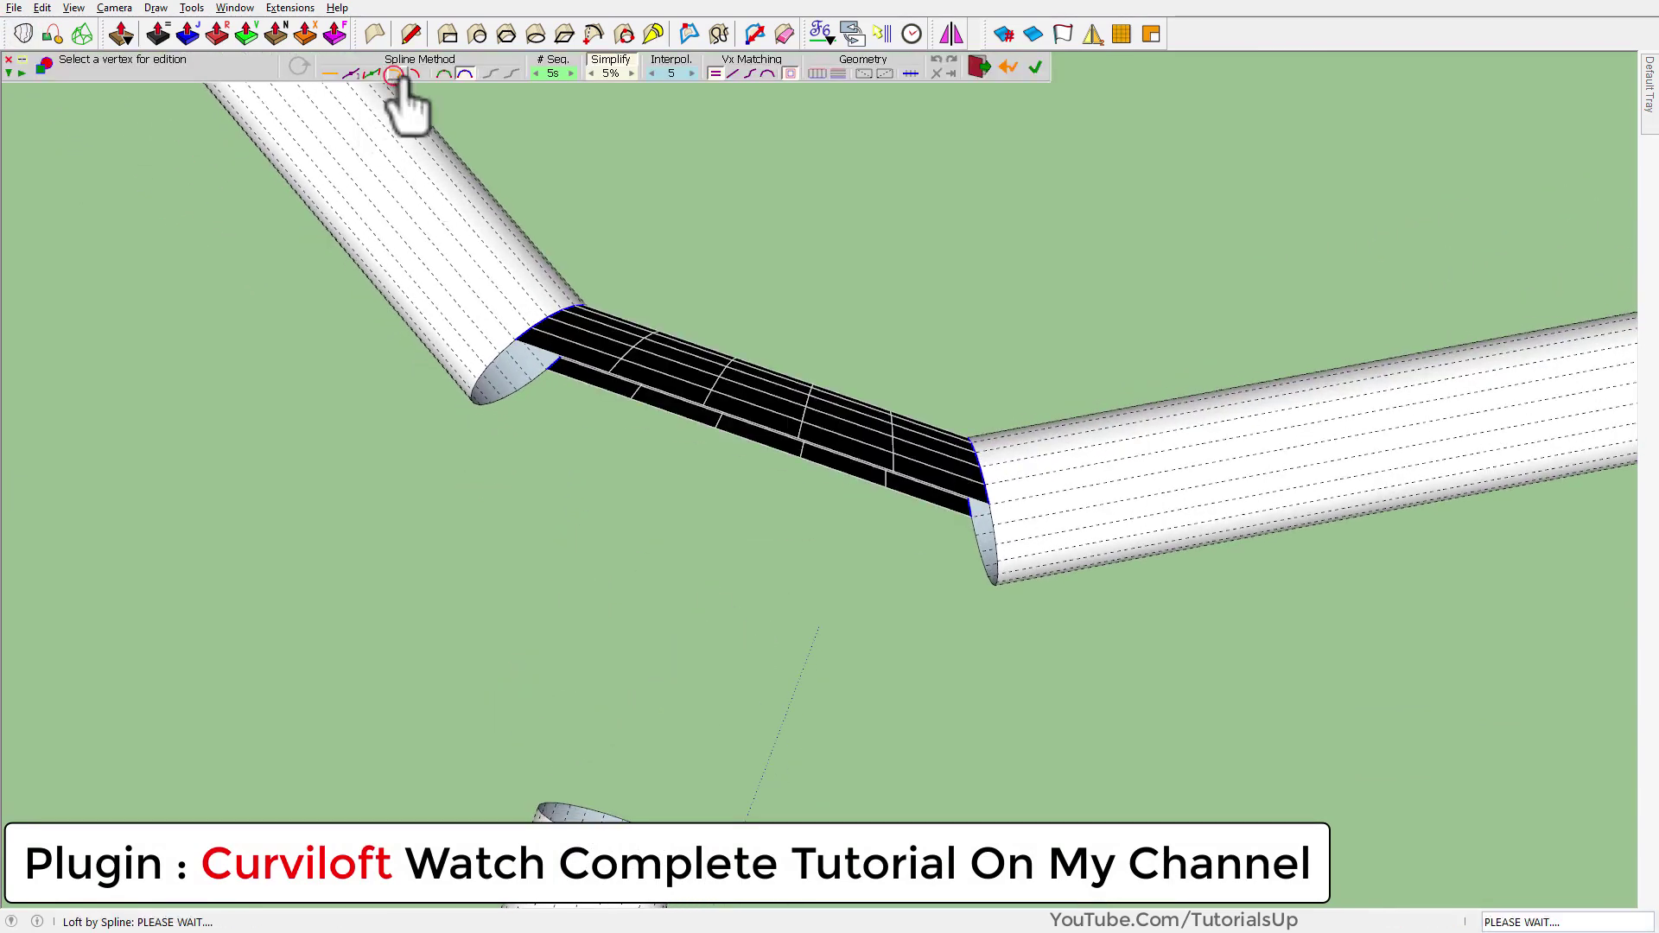
pyautogui.click(419, 74)
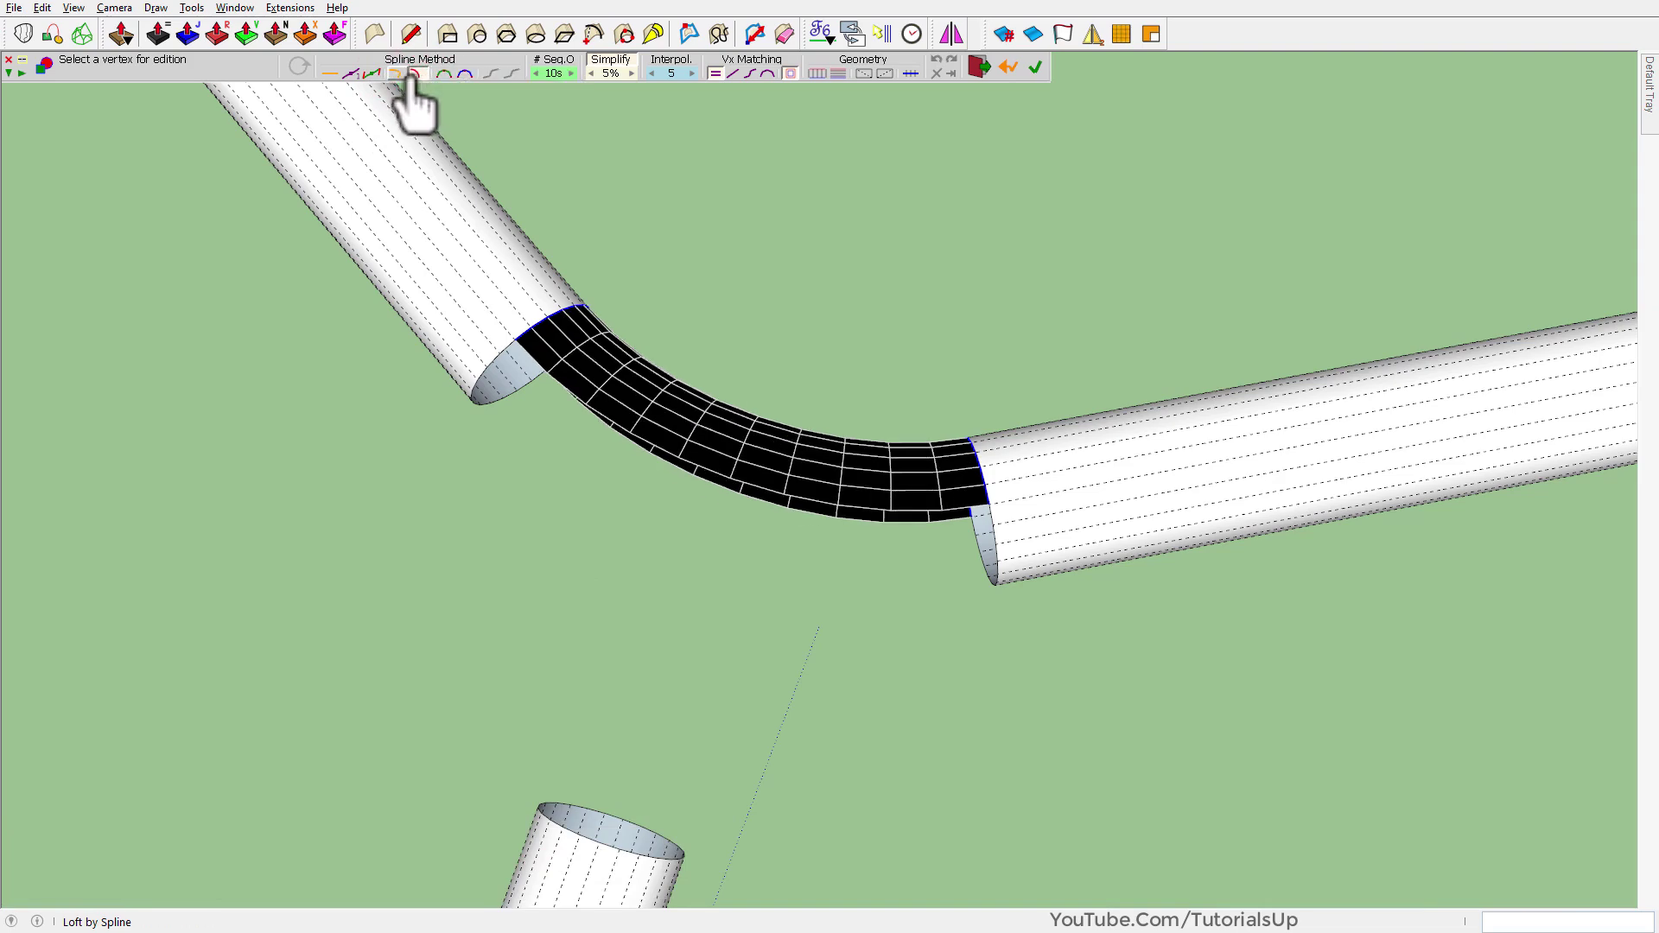
pyautogui.click(949, 274)
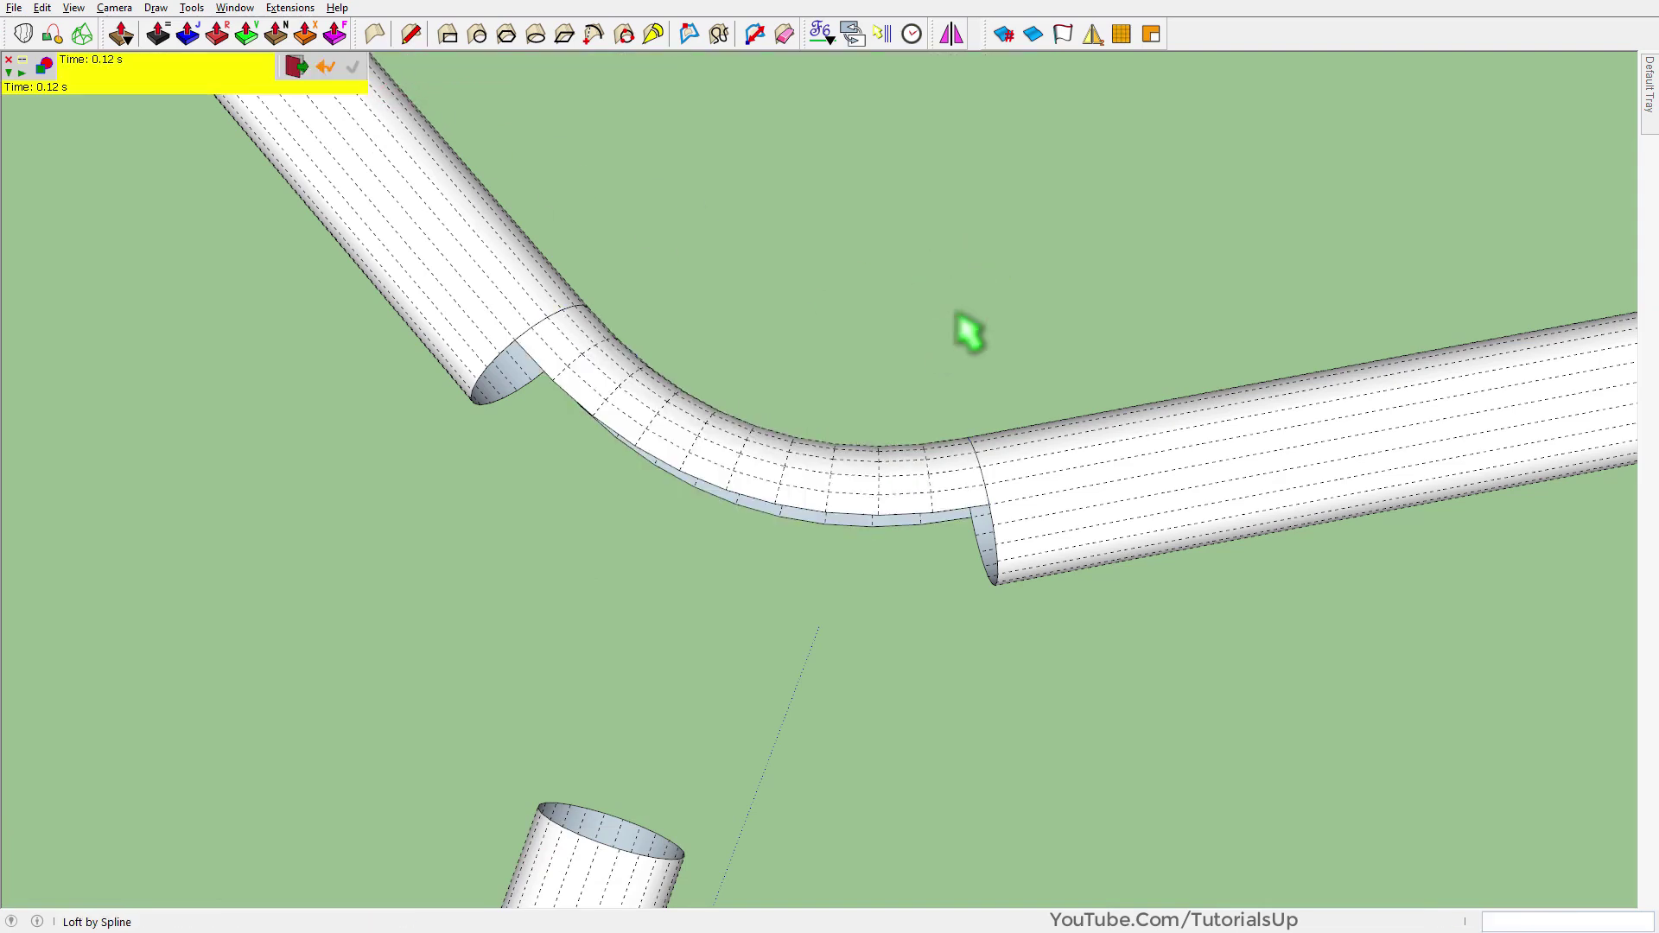
pyautogui.moveTo(952, 308)
pyautogui.mouseDown(button='middle')
pyautogui.moveTo(1049, 345)
pyautogui.moveTo(976, 341)
pyautogui.moveTo(1186, 255)
pyautogui.moveTo(1323, 485)
pyautogui.moveTo(1519, 55)
pyautogui.moveTo(6, 689)
pyautogui.moveTo(785, 613)
pyautogui.moveTo(656, 555)
pyautogui.moveTo(710, 566)
pyautogui.mouseUp(button='middle')
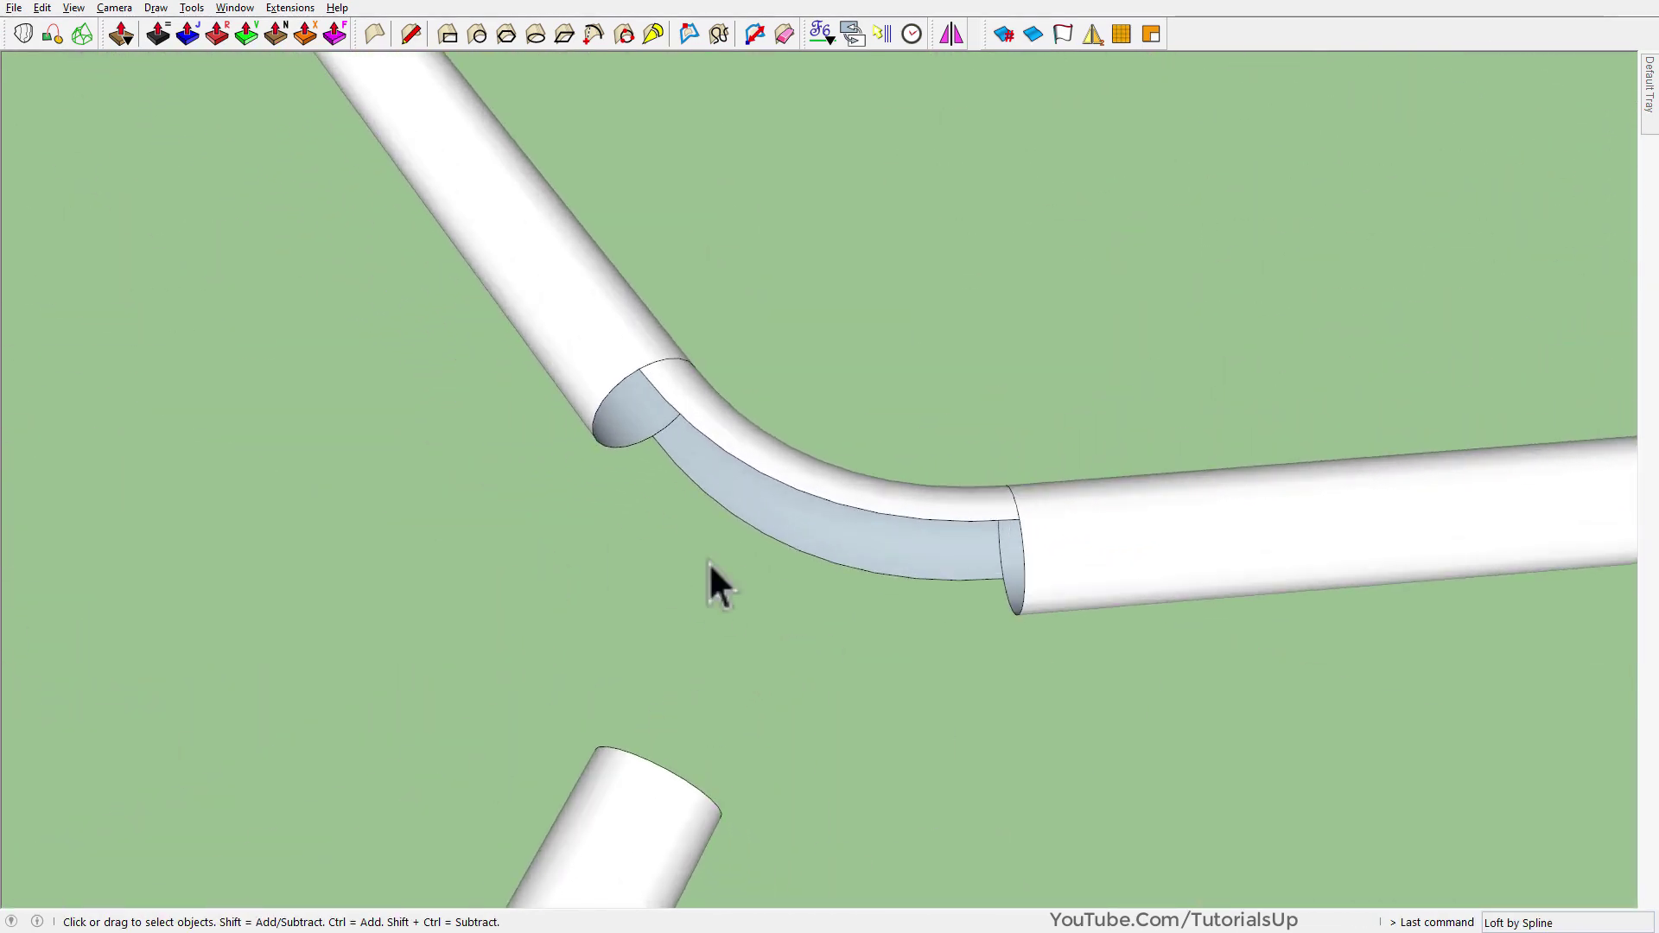
# - Mirror copies of the bend with Curic Mirror, using Ctrl, so they link all three pipes
pyautogui.click(827, 491)
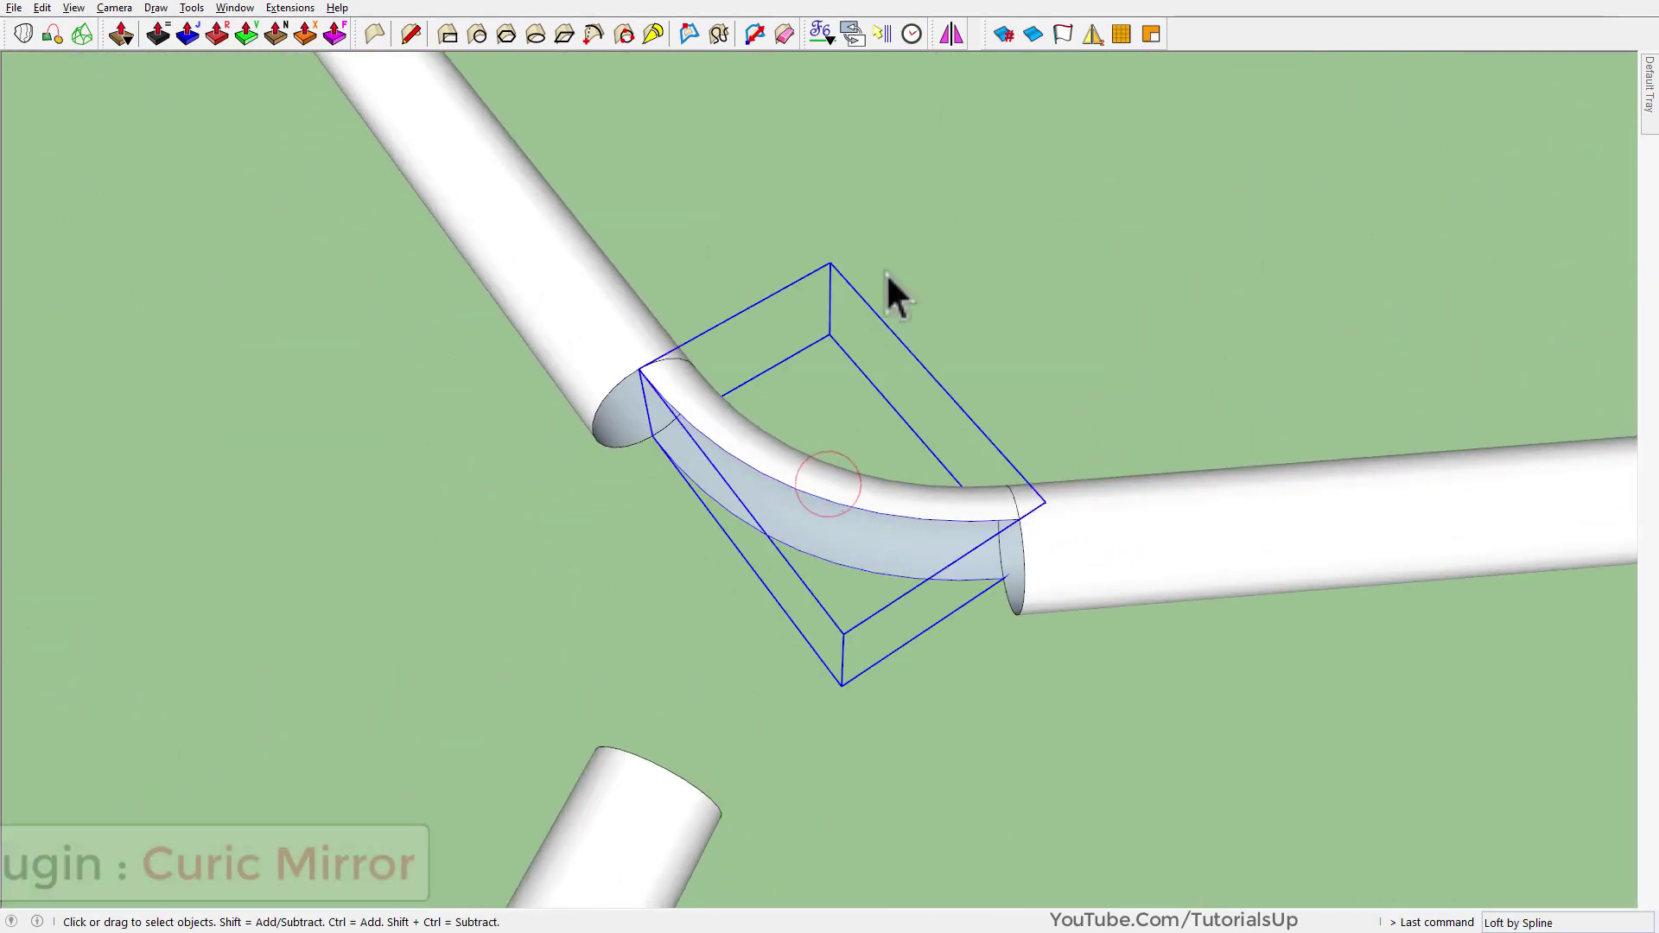
pyautogui.click(950, 35)
pyautogui.press('ctrl')
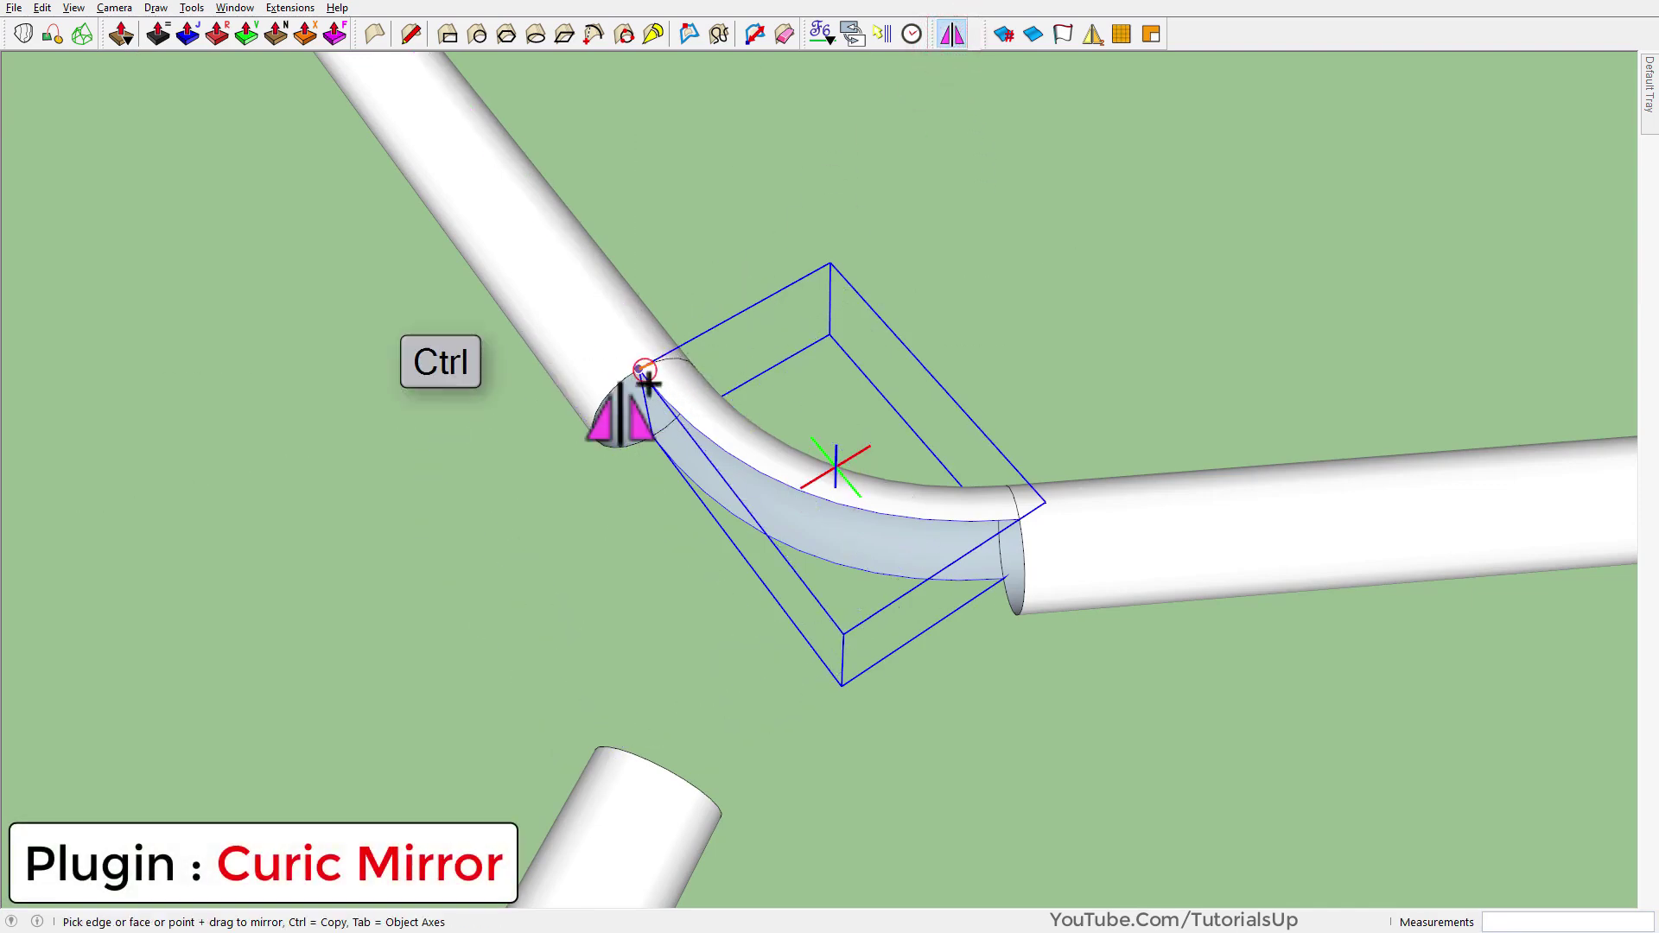
pyautogui.moveTo(646, 374); pyautogui.dragTo(493, 459)
pyautogui.moveTo(492, 459)
pyautogui.mouseDown(button='middle')
pyautogui.moveTo(437, 573)
pyautogui.moveTo(761, 471)
pyautogui.moveTo(833, 592)
pyautogui.moveTo(741, 326)
pyautogui.moveTo(795, 423)
pyautogui.mouseUp(button='middle')
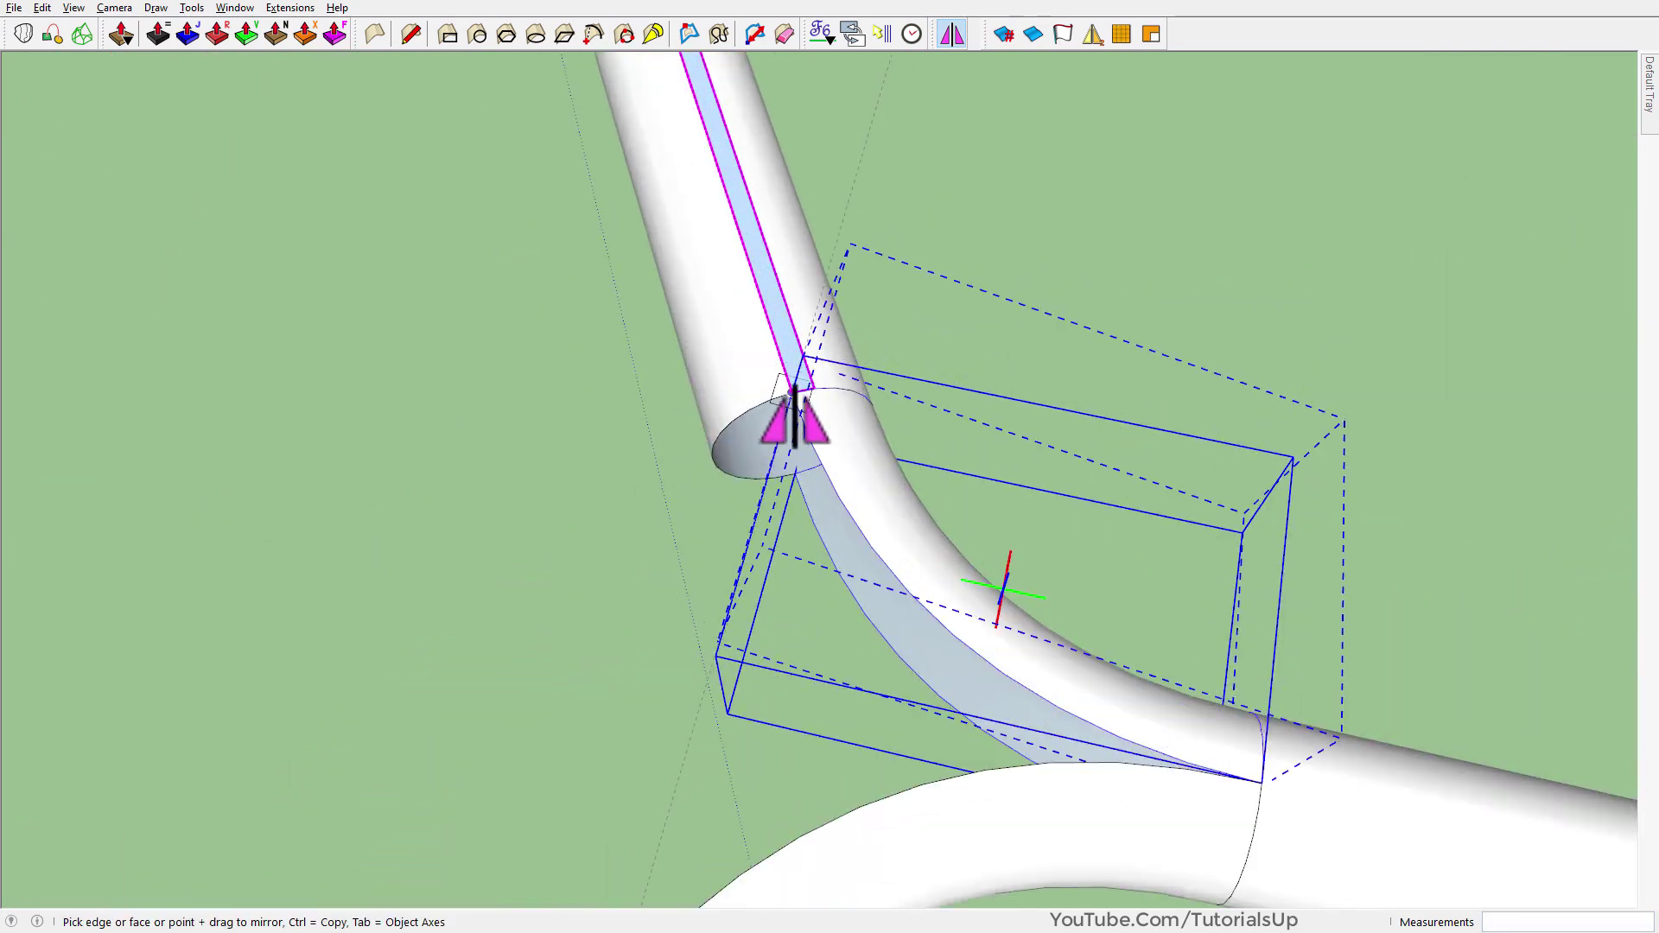
pyautogui.keyDown('ctrl'); pyautogui.moveTo(783, 366); pyautogui.dragTo(640, 393); pyautogui.keyUp('ctrl')
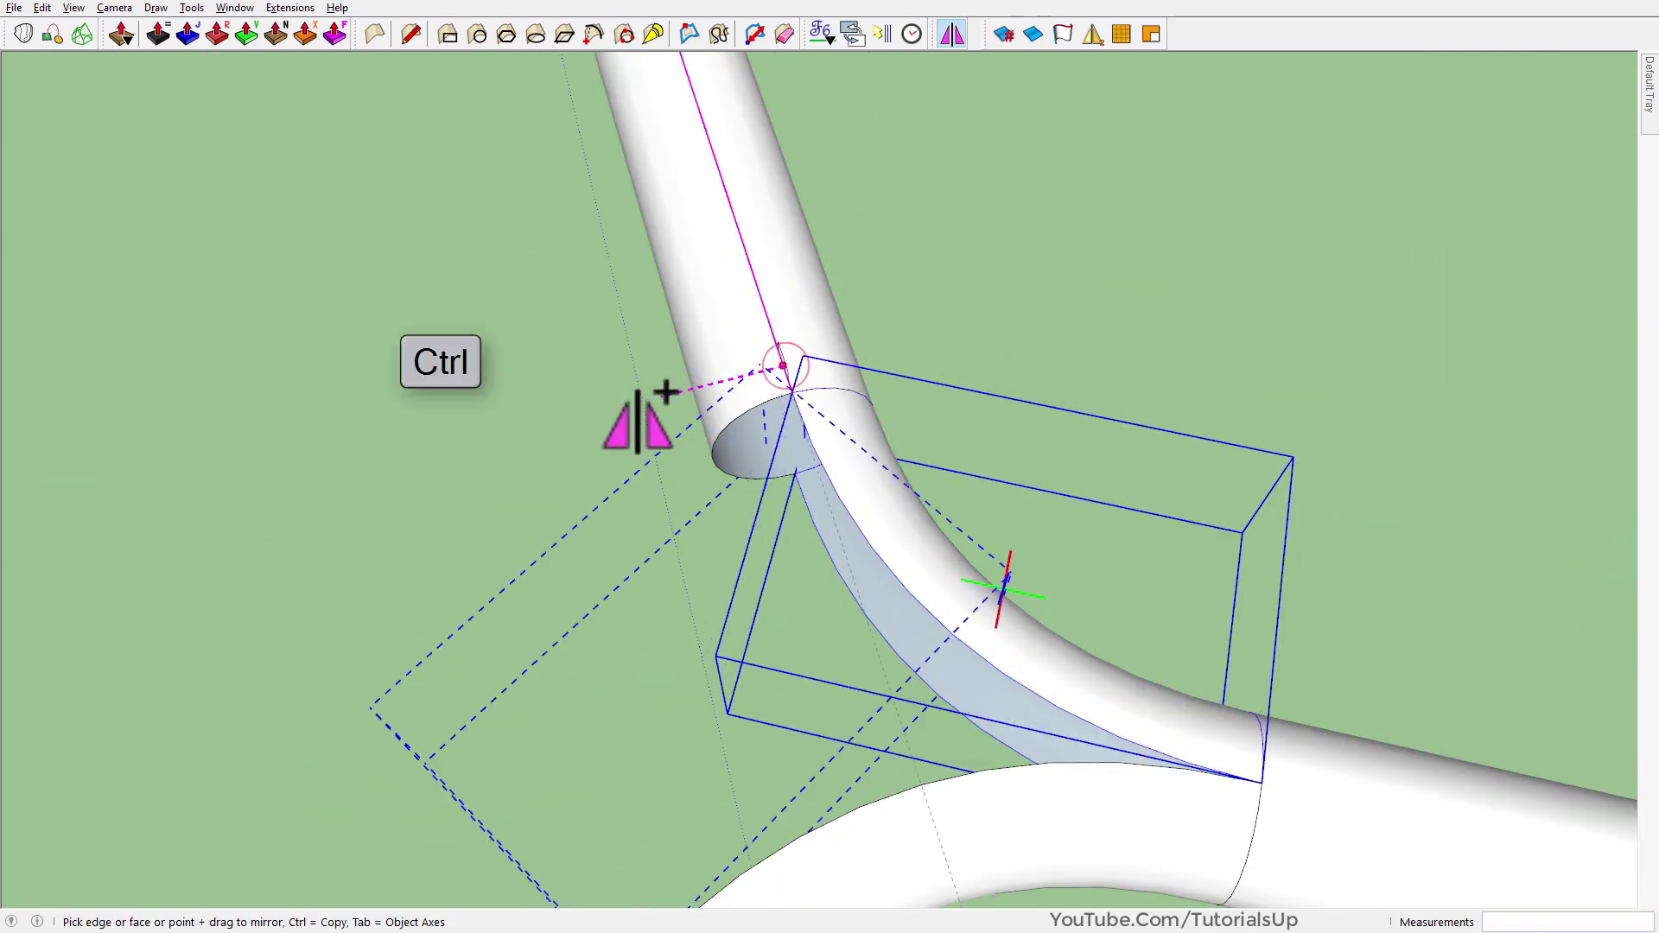
pyautogui.scroll(-5, 778, 346)
pyautogui.moveTo(945, 278)
pyautogui.mouseDown(button='middle')
pyautogui.moveTo(1233, 296)
pyautogui.moveTo(908, 536)
pyautogui.mouseUp(button='middle')
pyautogui.scroll(5, 1033, 630)
pyautogui.moveTo(1028, 605)
pyautogui.mouseDown(button='middle')
pyautogui.moveTo(890, 611)
pyautogui.moveTo(877, 544)
pyautogui.mouseUp(button='middle')
pyautogui.press('space')
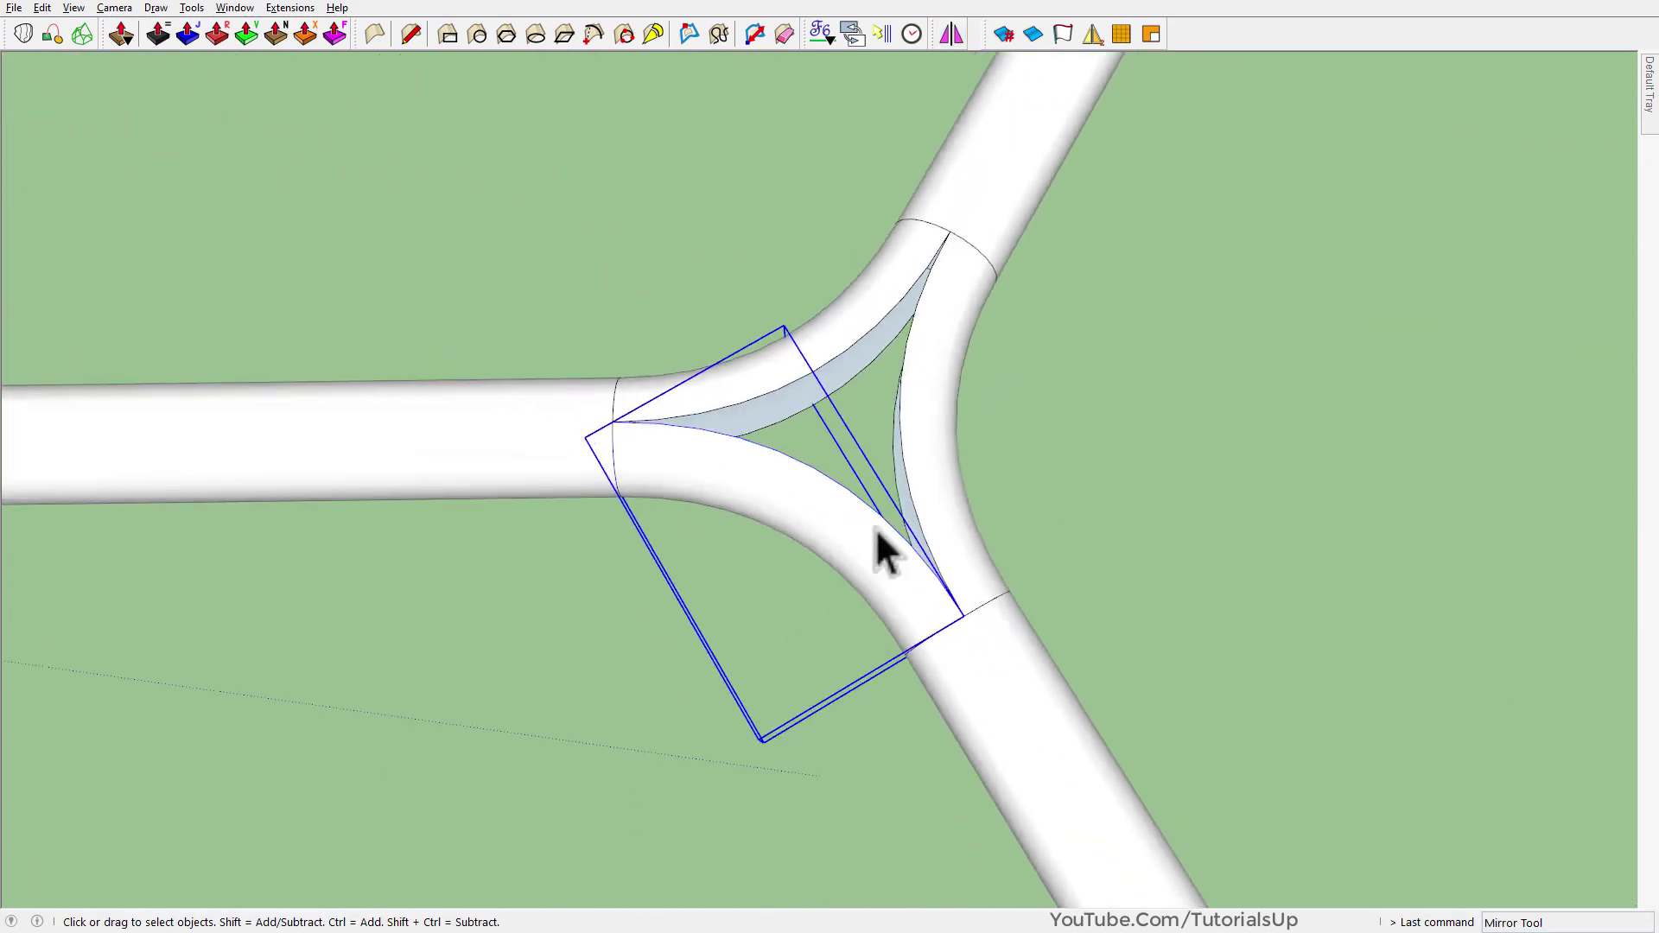
# - Group the three curved bends together into one Y fitting
pyautogui.moveTo(763, 344); pyautogui.dragTo(807, 358)
pyautogui.rightClick(807, 358)
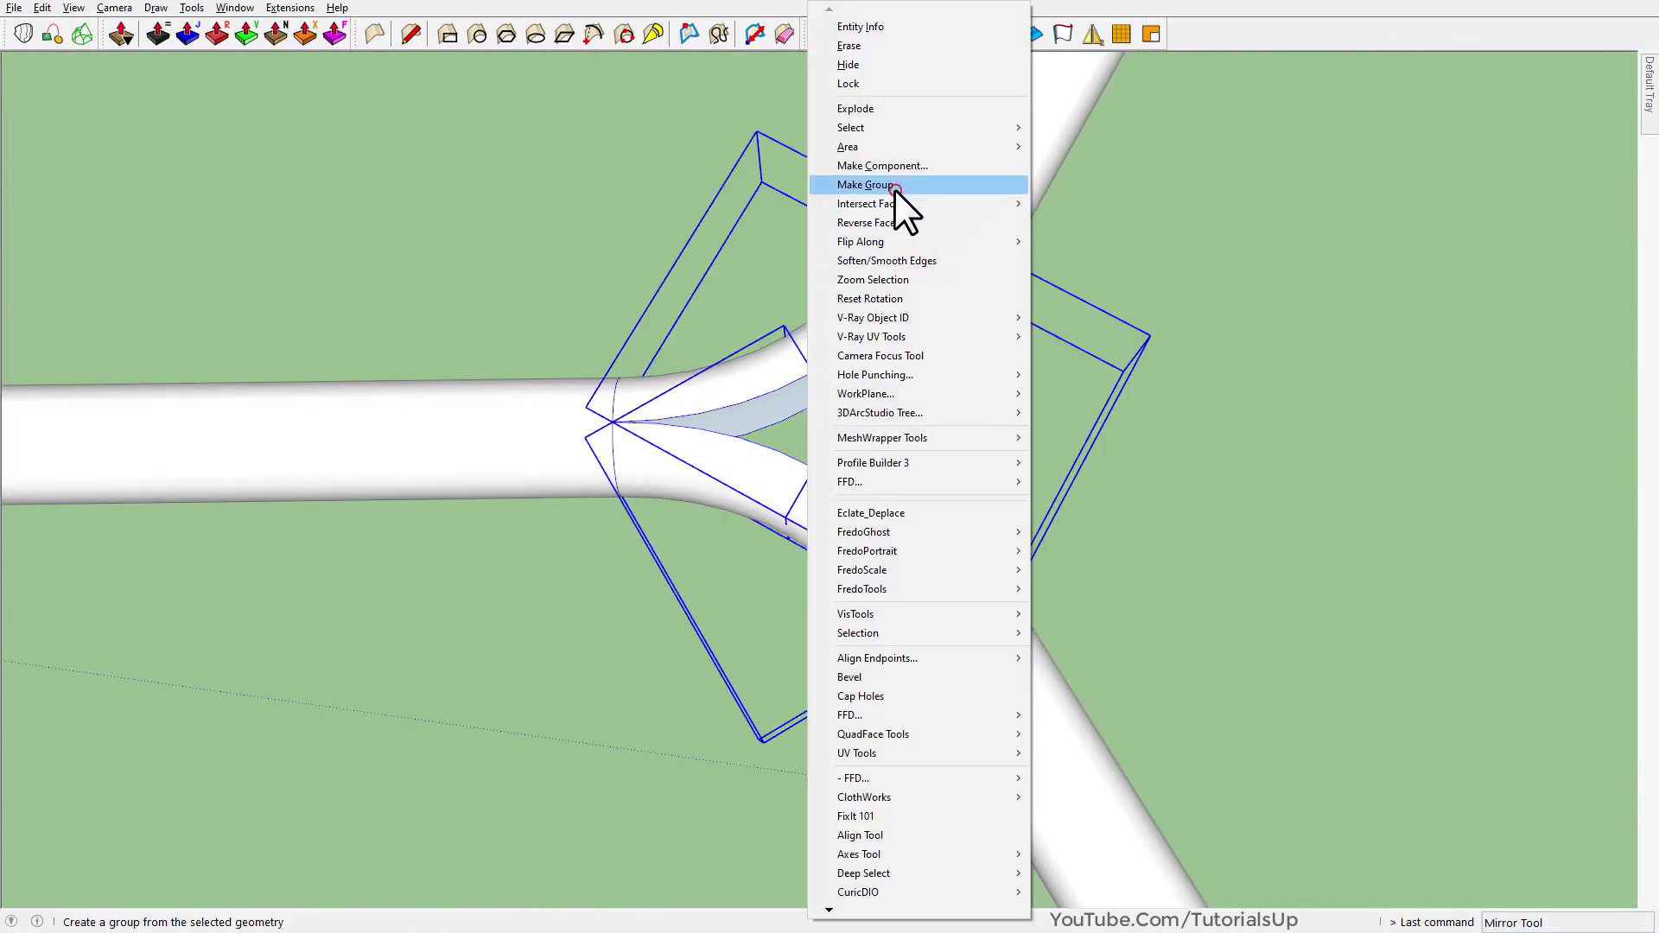
pyautogui.click(895, 189)
pyautogui.scroll(-5, 924, 423)
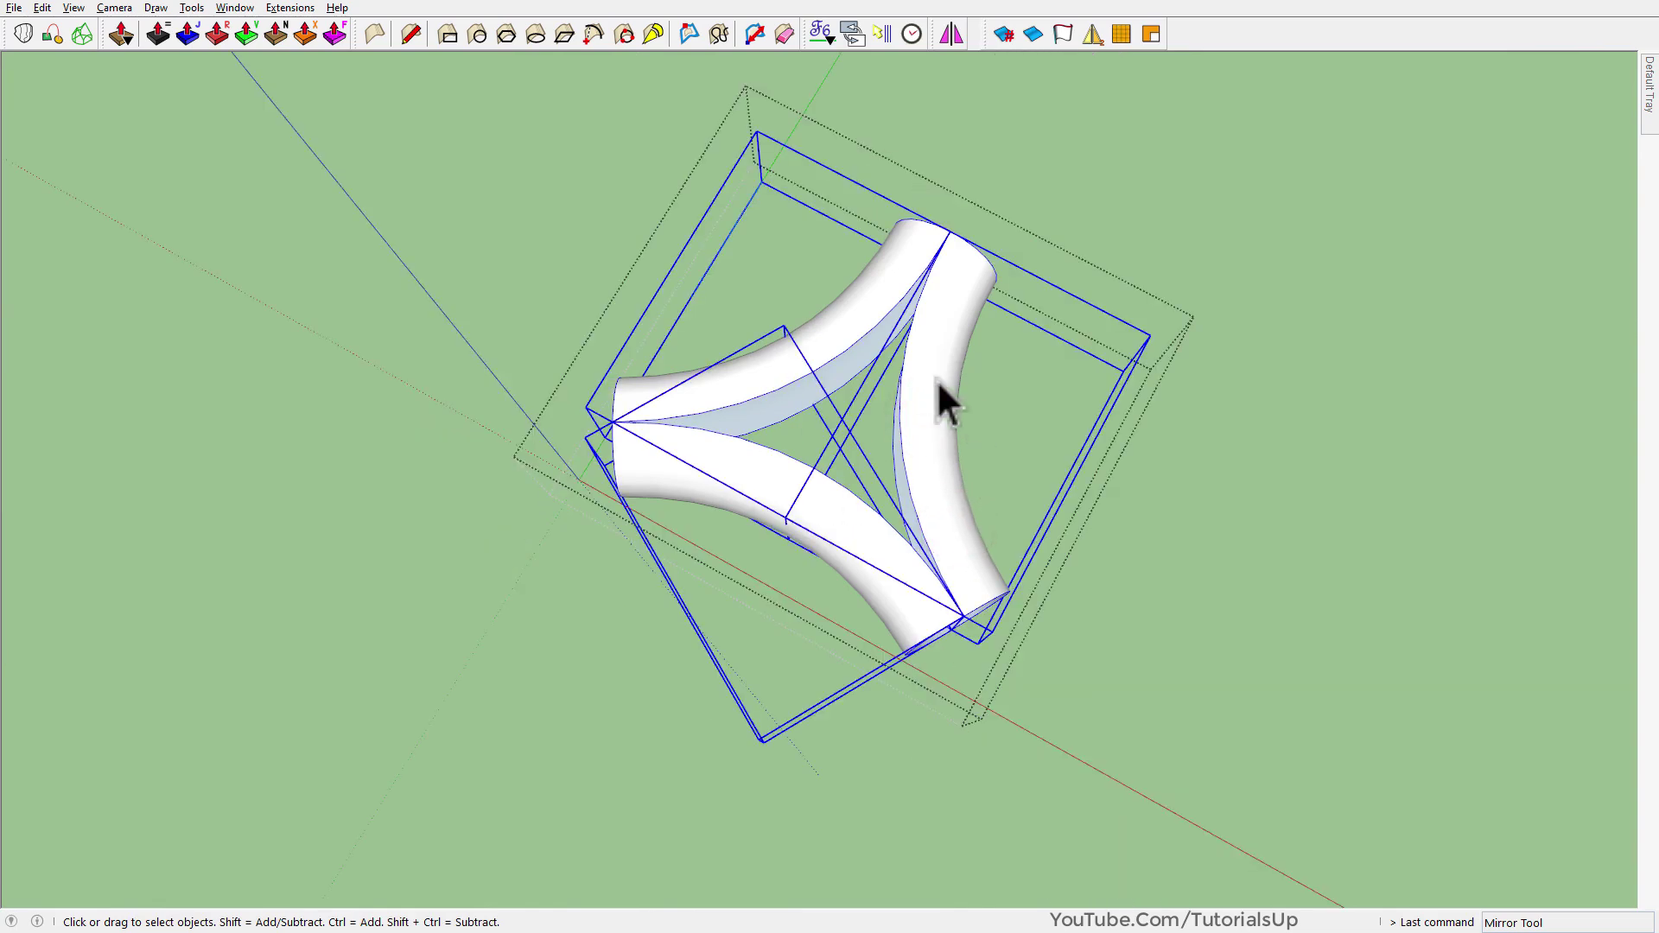
pyautogui.scroll(5, 907, 397)
# - Explode the inner bend groups into plain geometry and clear the selection
pyautogui.rightClick(925, 356)
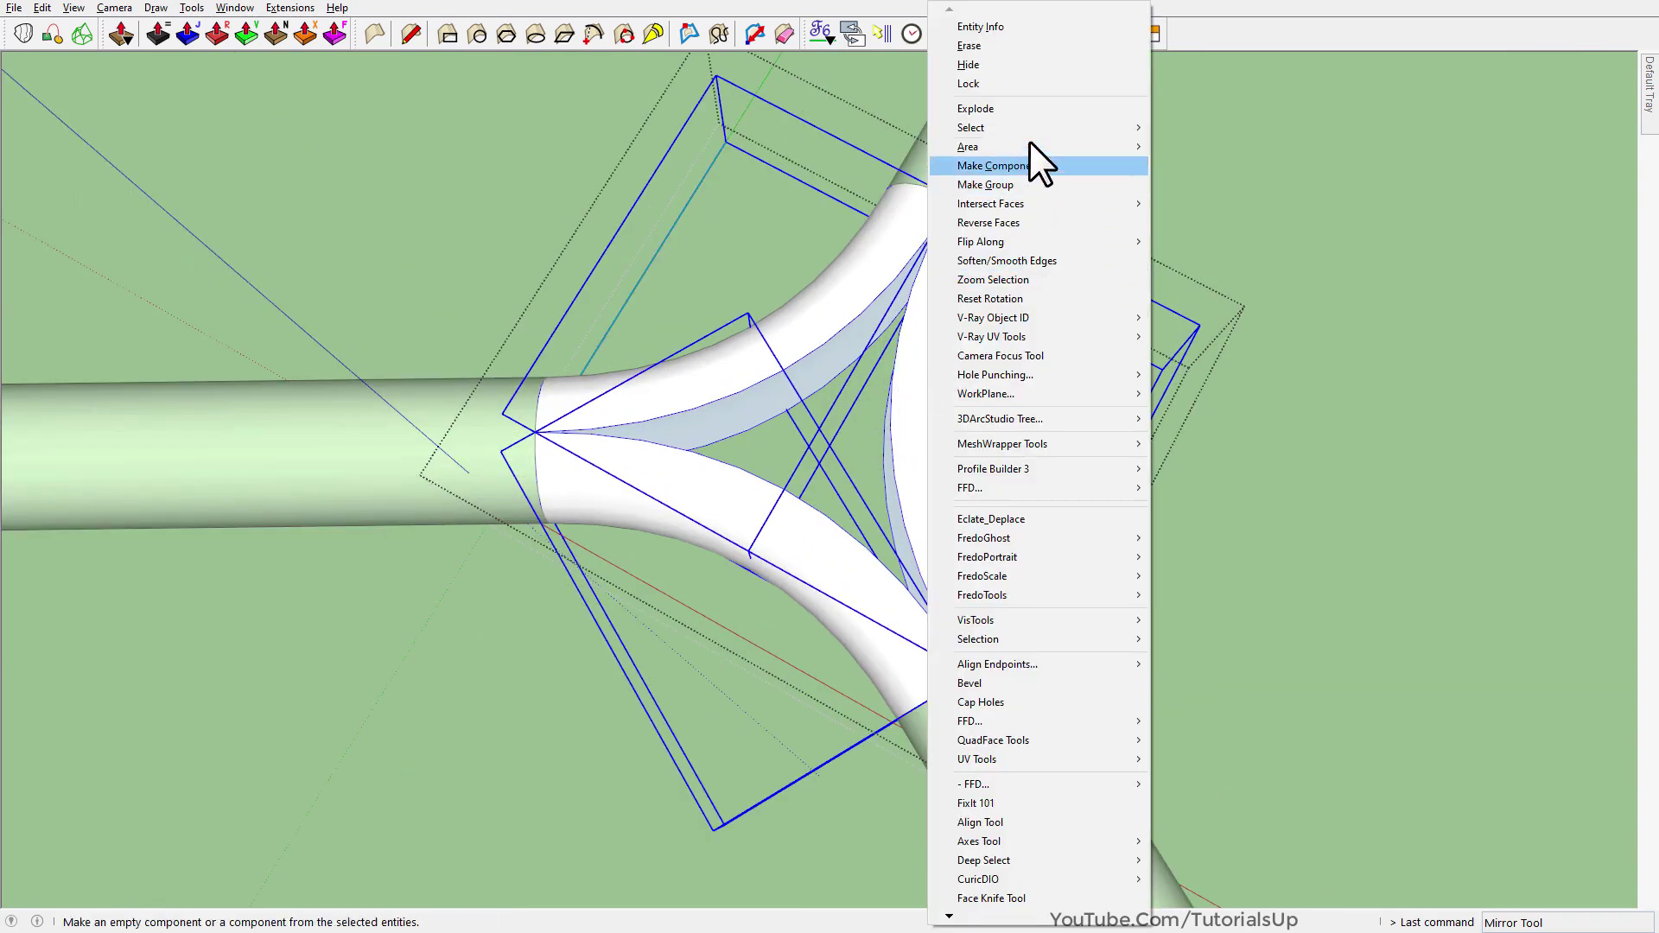
pyautogui.click(1035, 112)
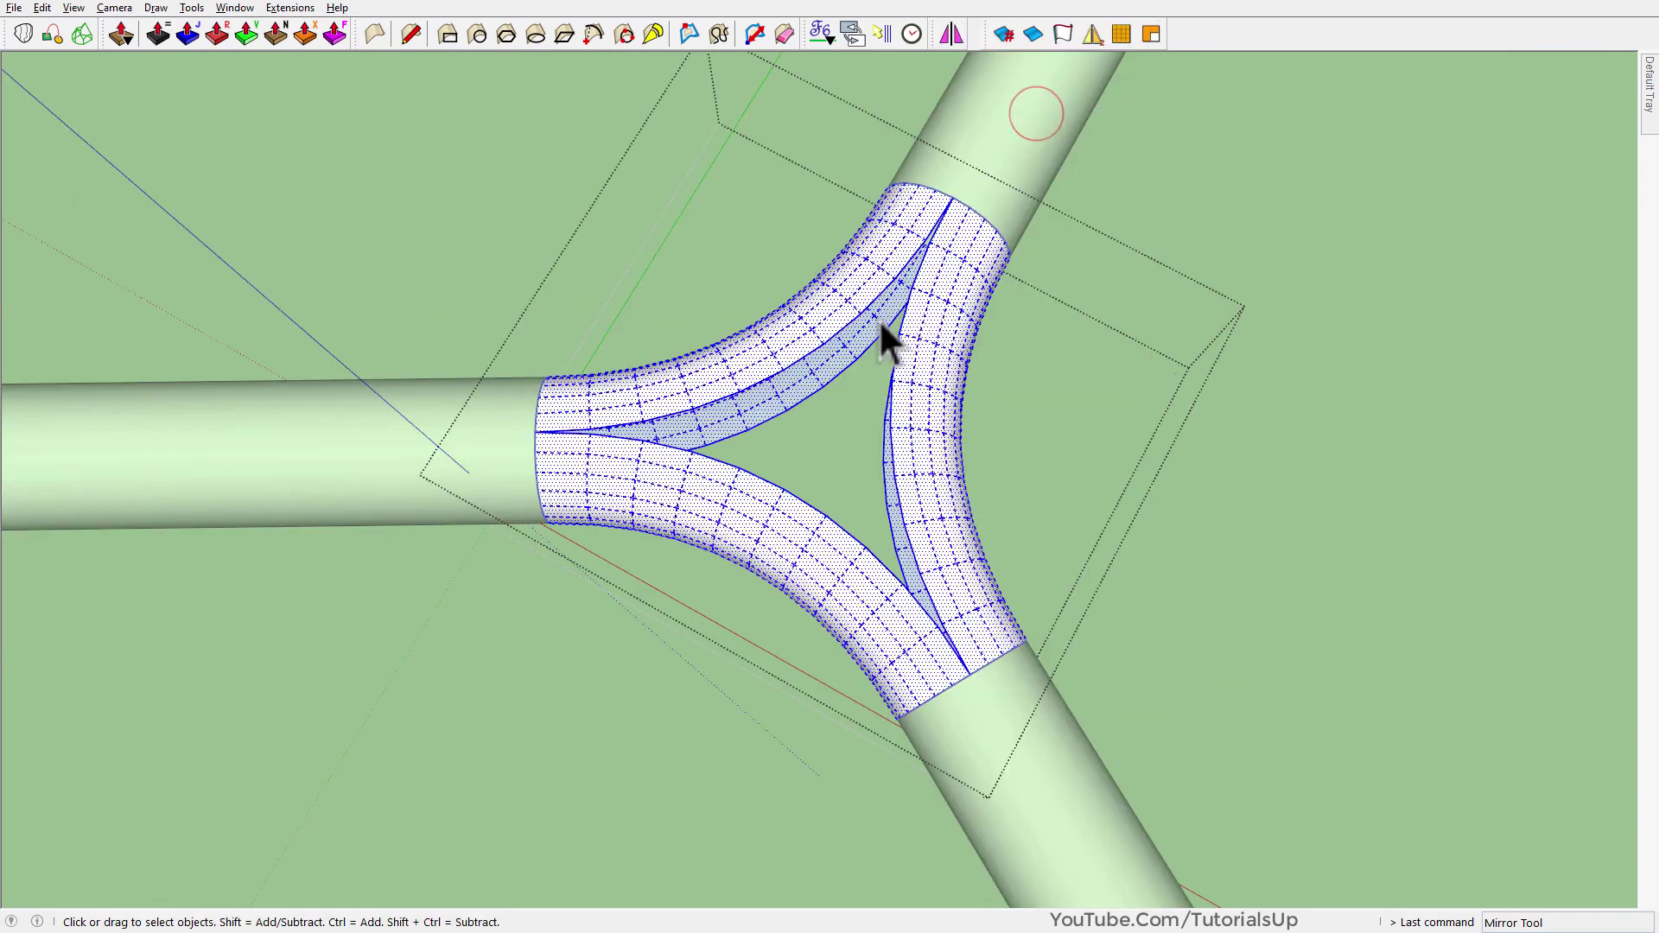
pyautogui.click(838, 376)
pyautogui.click(836, 333)
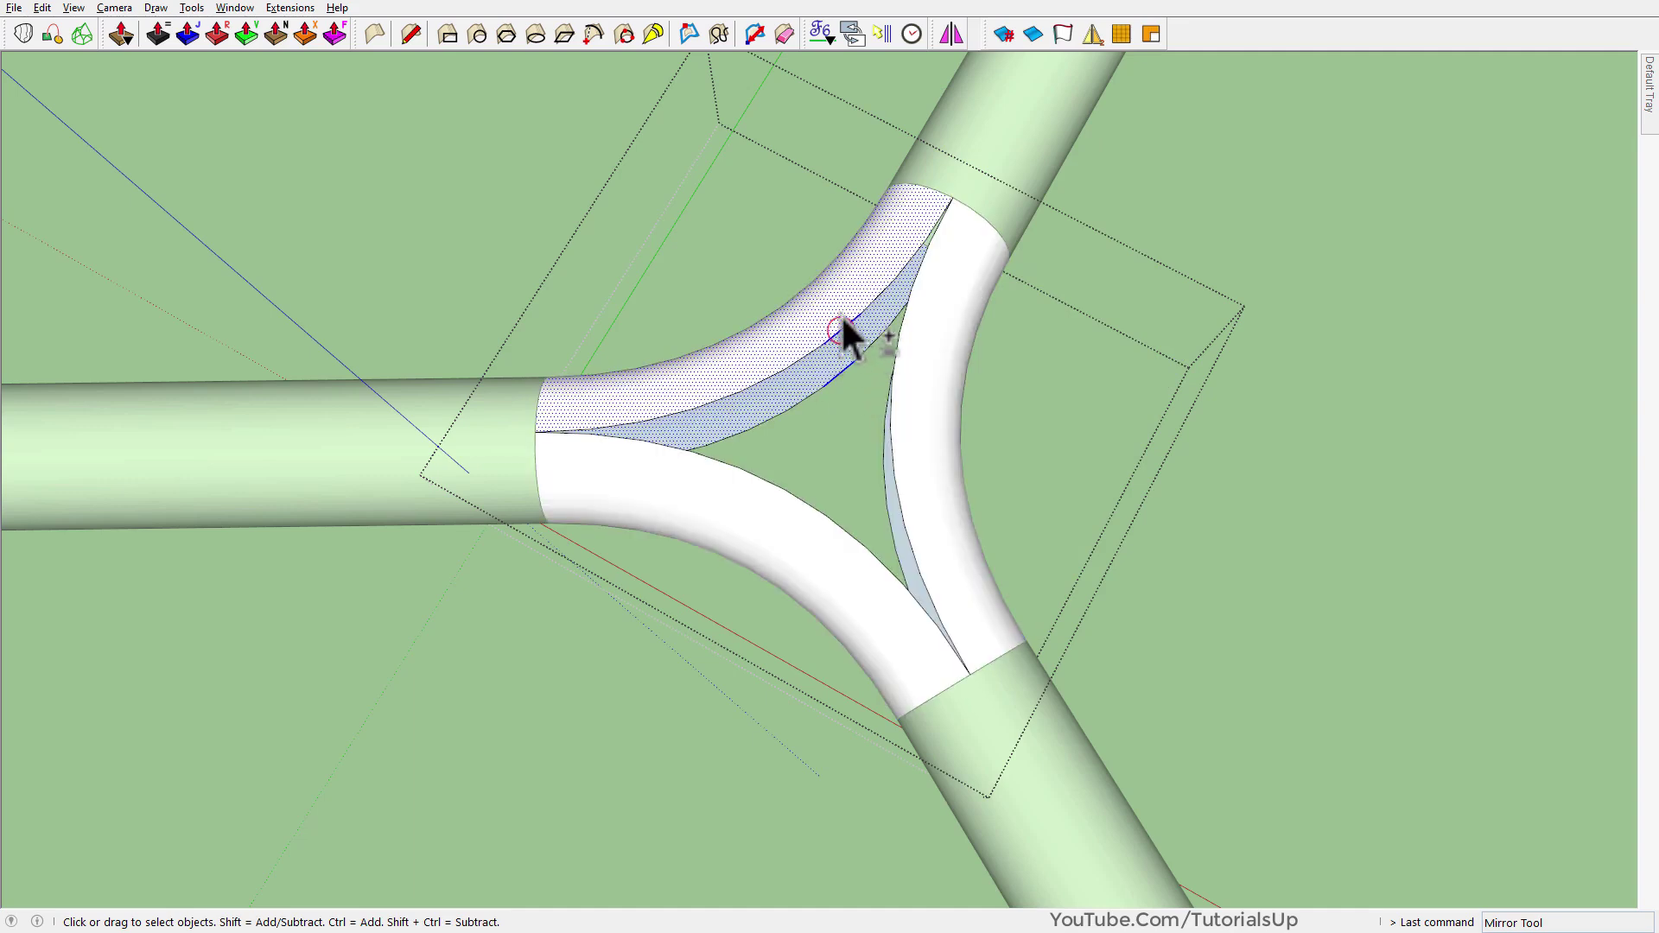
pyautogui.hotkey('ctrl', 't')
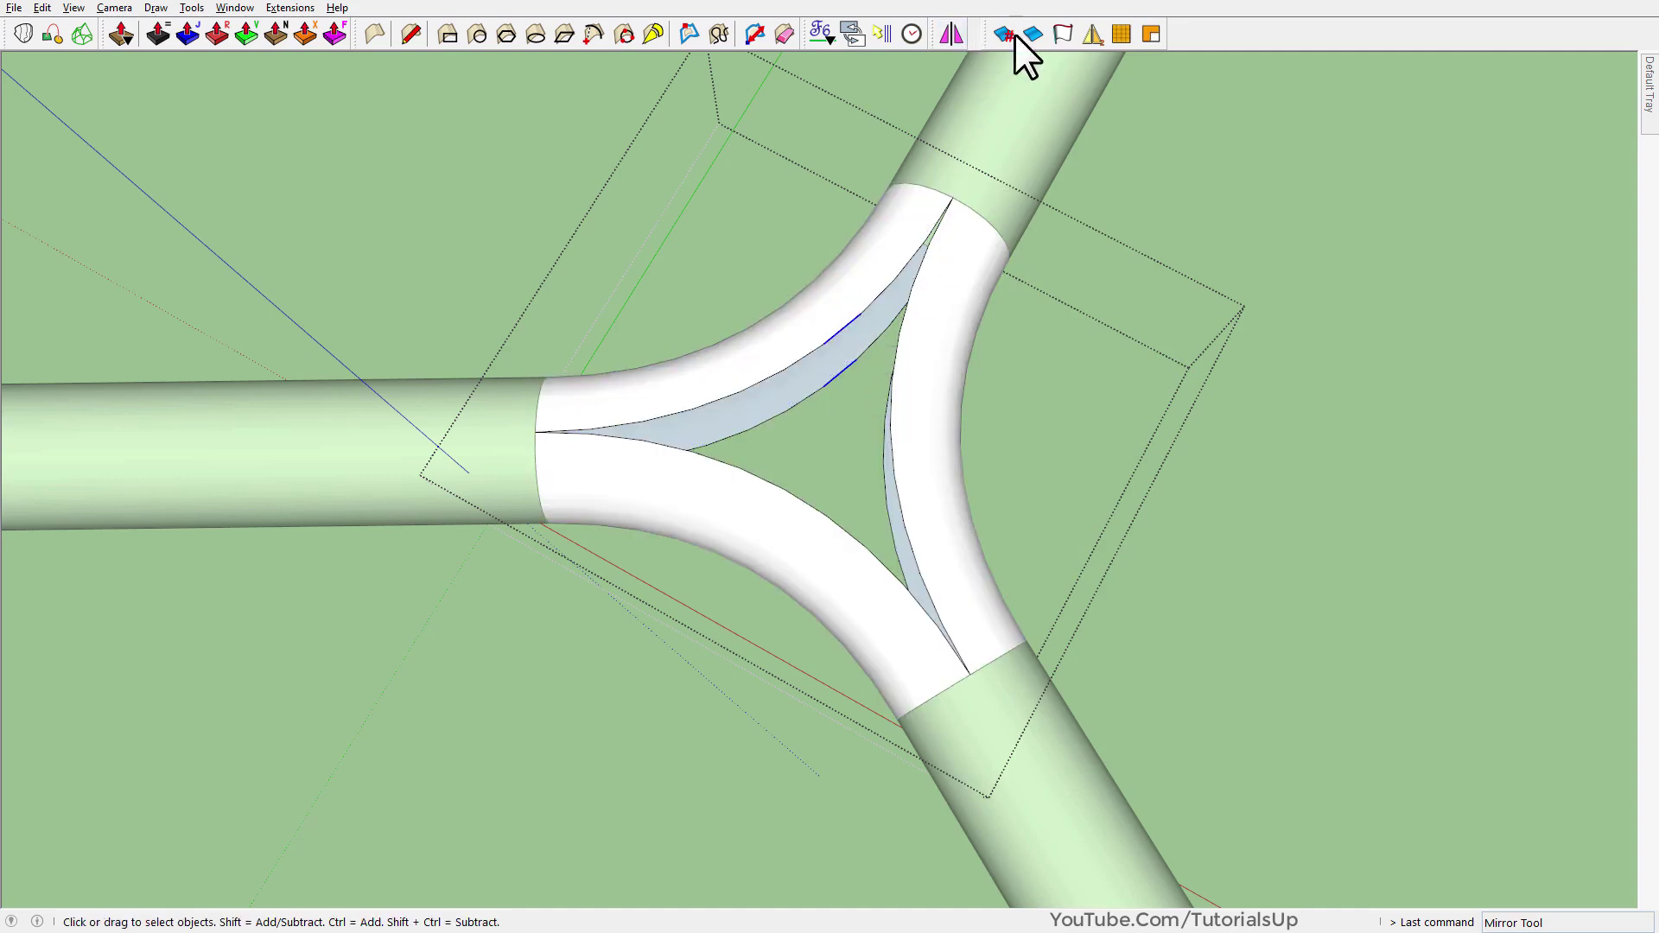
# - Fill the triangular hole at the junction centre with faces using Face Finder
pyautogui.click(1150, 34)
pyautogui.moveTo(805, 412); pyautogui.dragTo(1074, 296, button='middle')
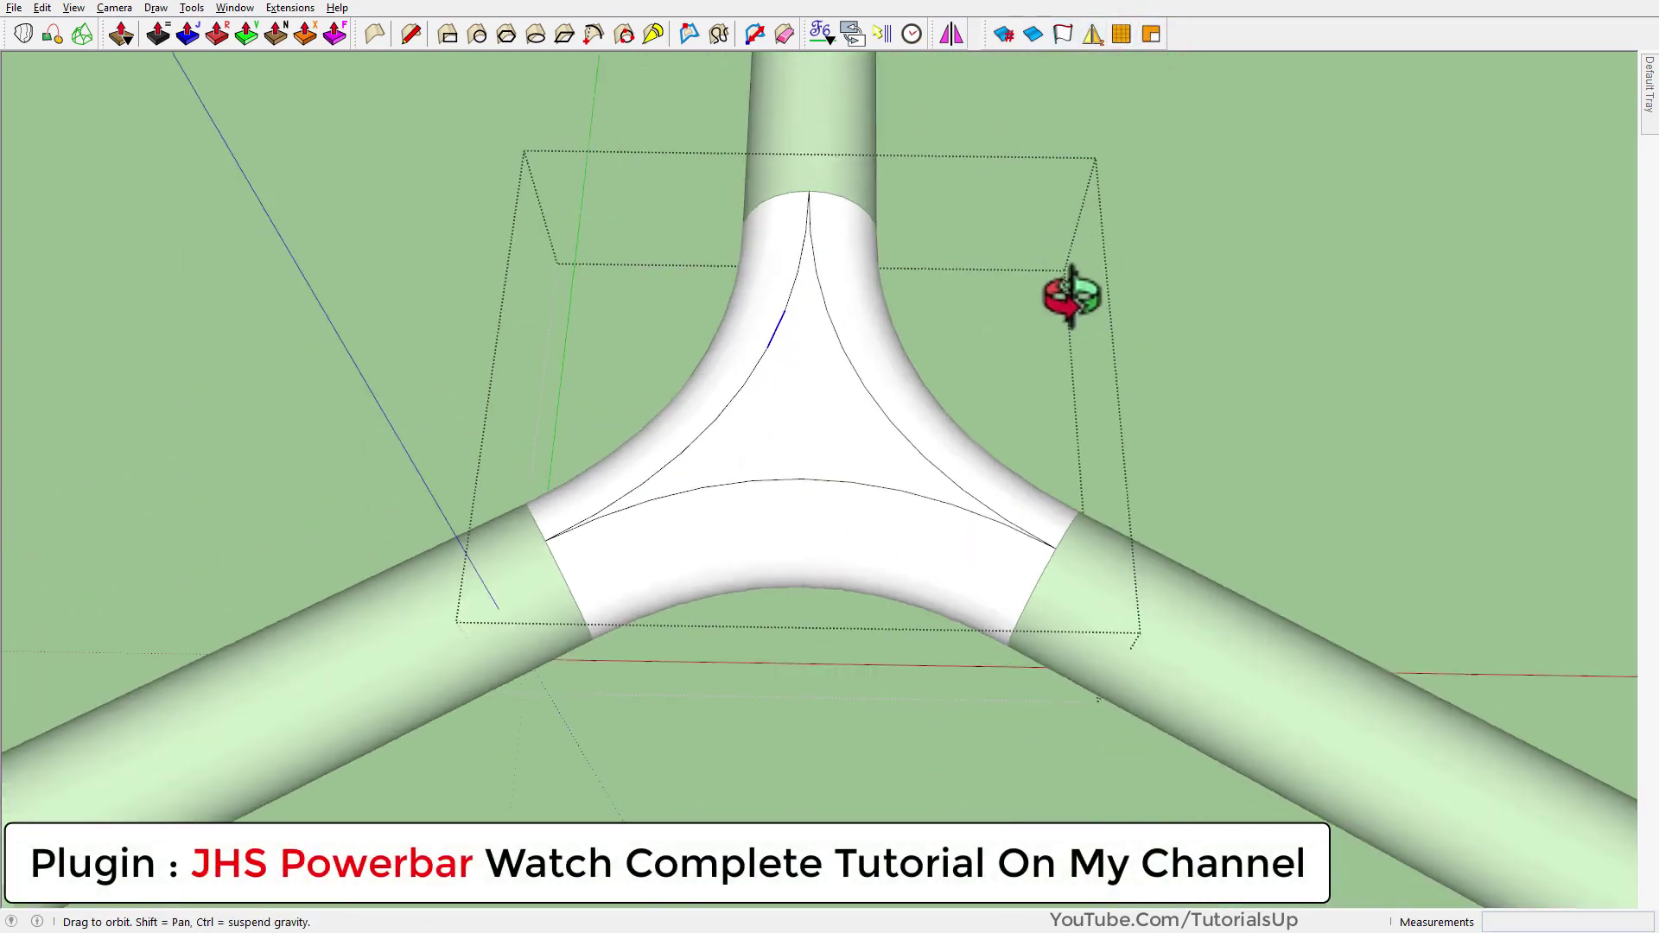
pyautogui.click(736, 460)
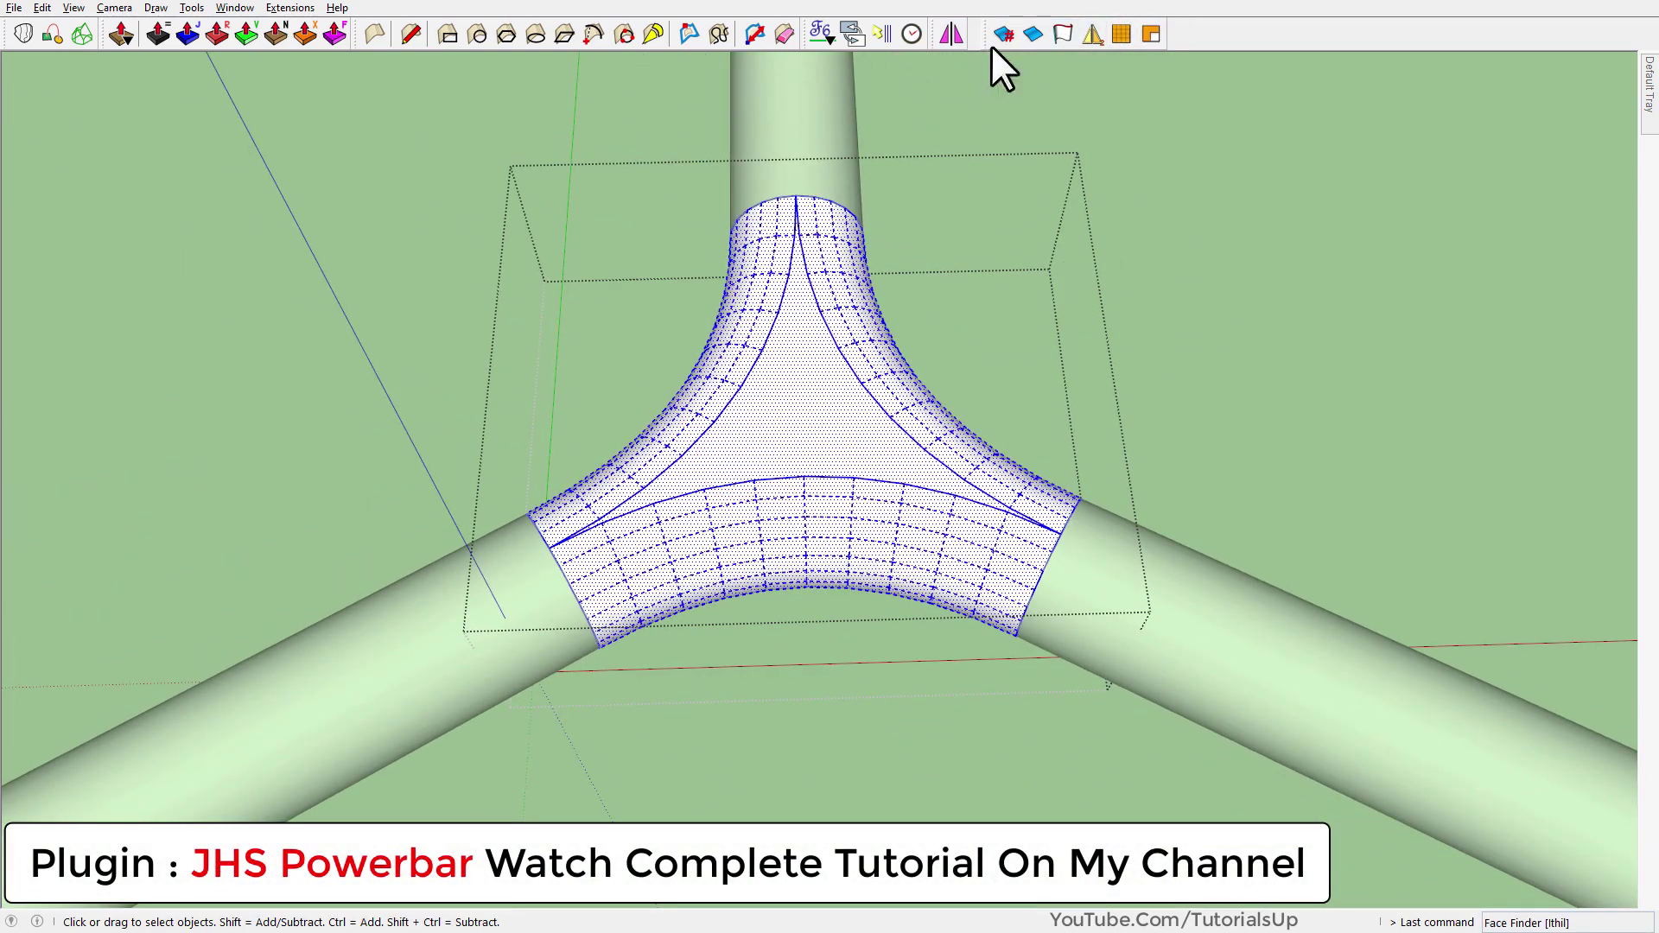
pyautogui.moveTo(1103, 482)
pyautogui.mouseDown(button='middle')
pyautogui.moveTo(981, 263)
pyautogui.moveTo(863, 585)
pyautogui.moveTo(1451, 510)
pyautogui.mouseUp(button='middle')
pyautogui.moveTo(1112, 492)
pyautogui.mouseDown(button='middle')
pyautogui.moveTo(245, 852)
pyautogui.moveTo(519, 693)
pyautogui.moveTo(621, 425)
pyautogui.mouseUp(button='middle')
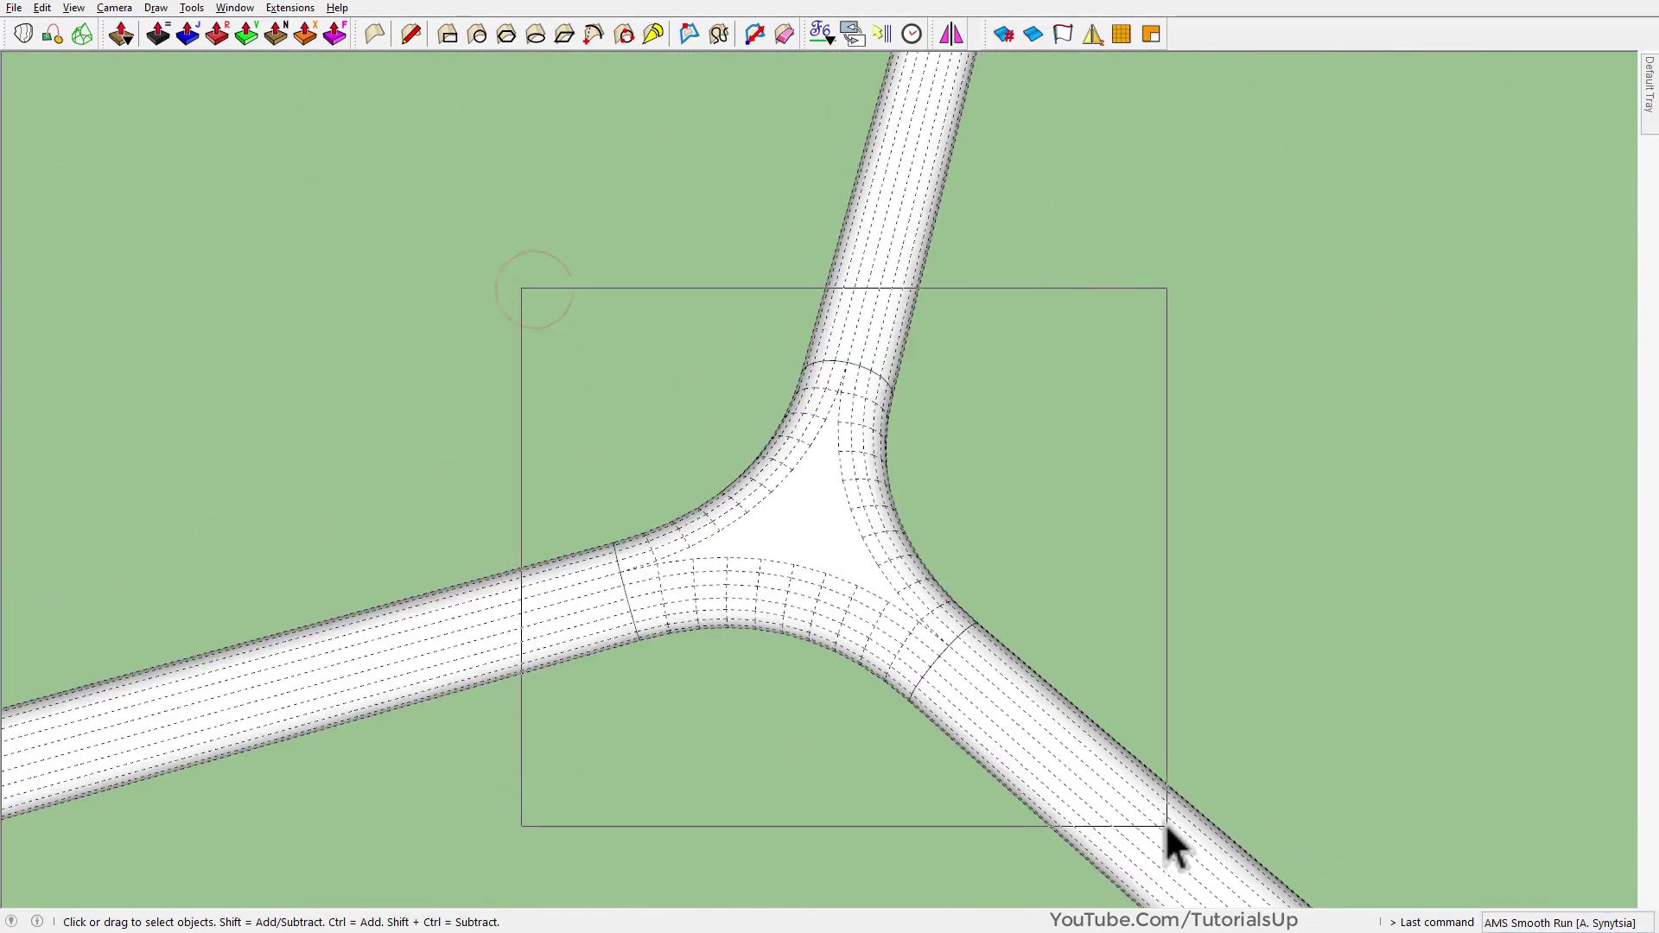
# - Offset the three seam edges along the tubes into narrow ring bands with Tools On Surface
pyautogui.moveTo(1165, 823); pyautogui.dragTo(1166, 825)
pyautogui.click(790, 577)
pyautogui.scroll(1, 636, 582)
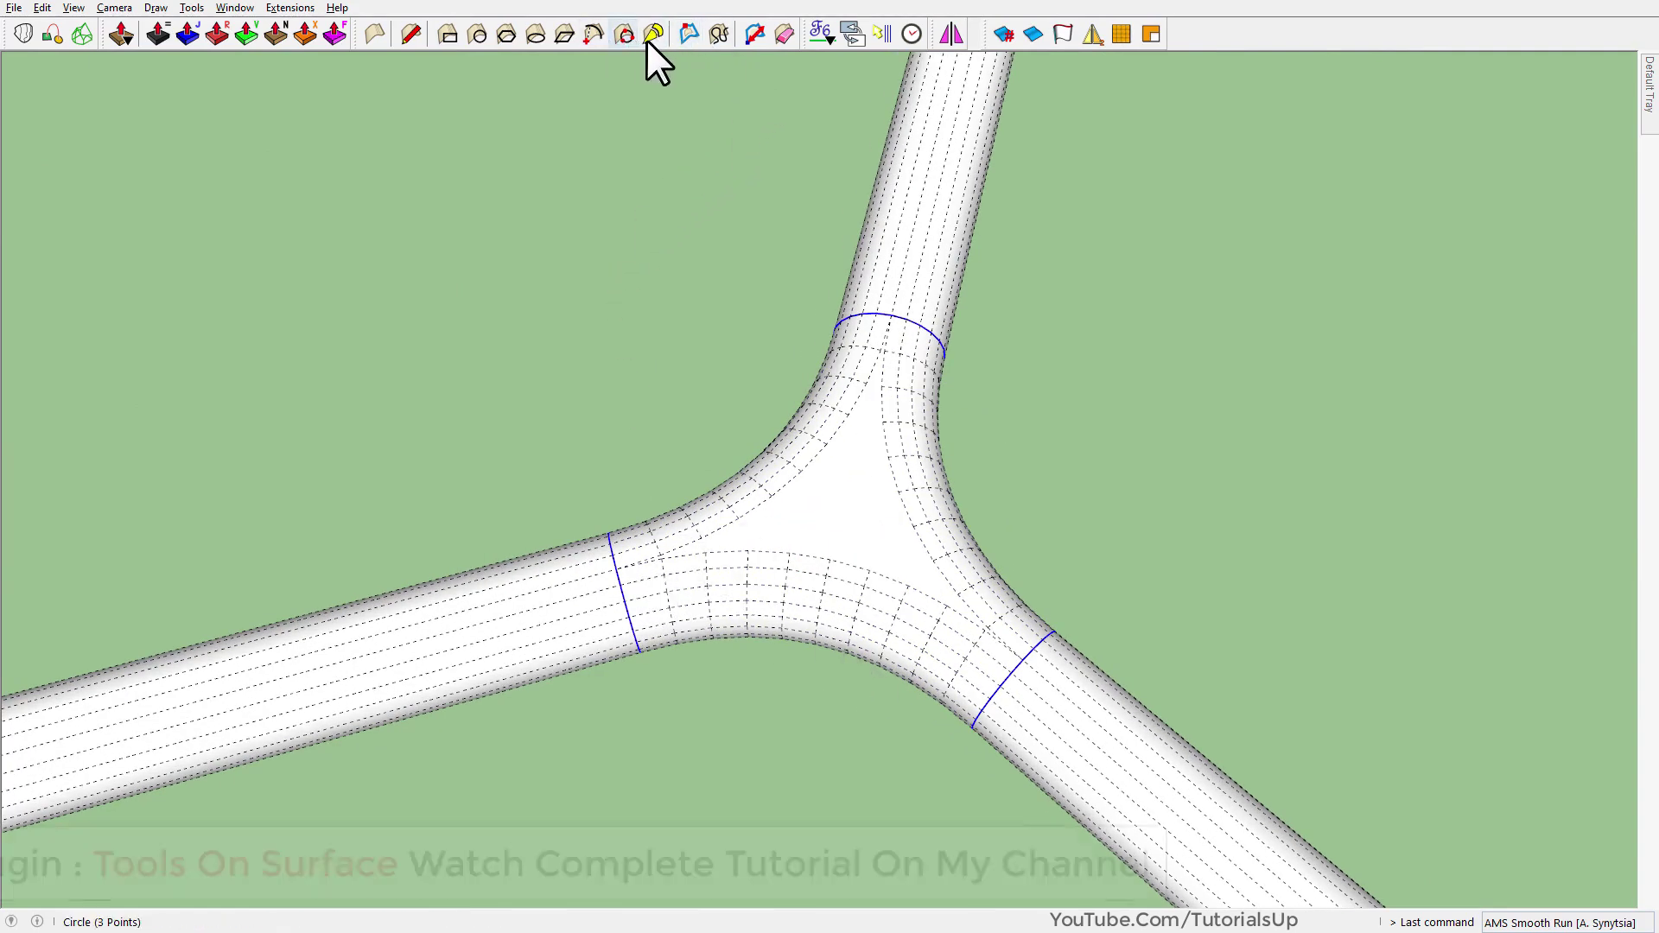
pyautogui.click(688, 33)
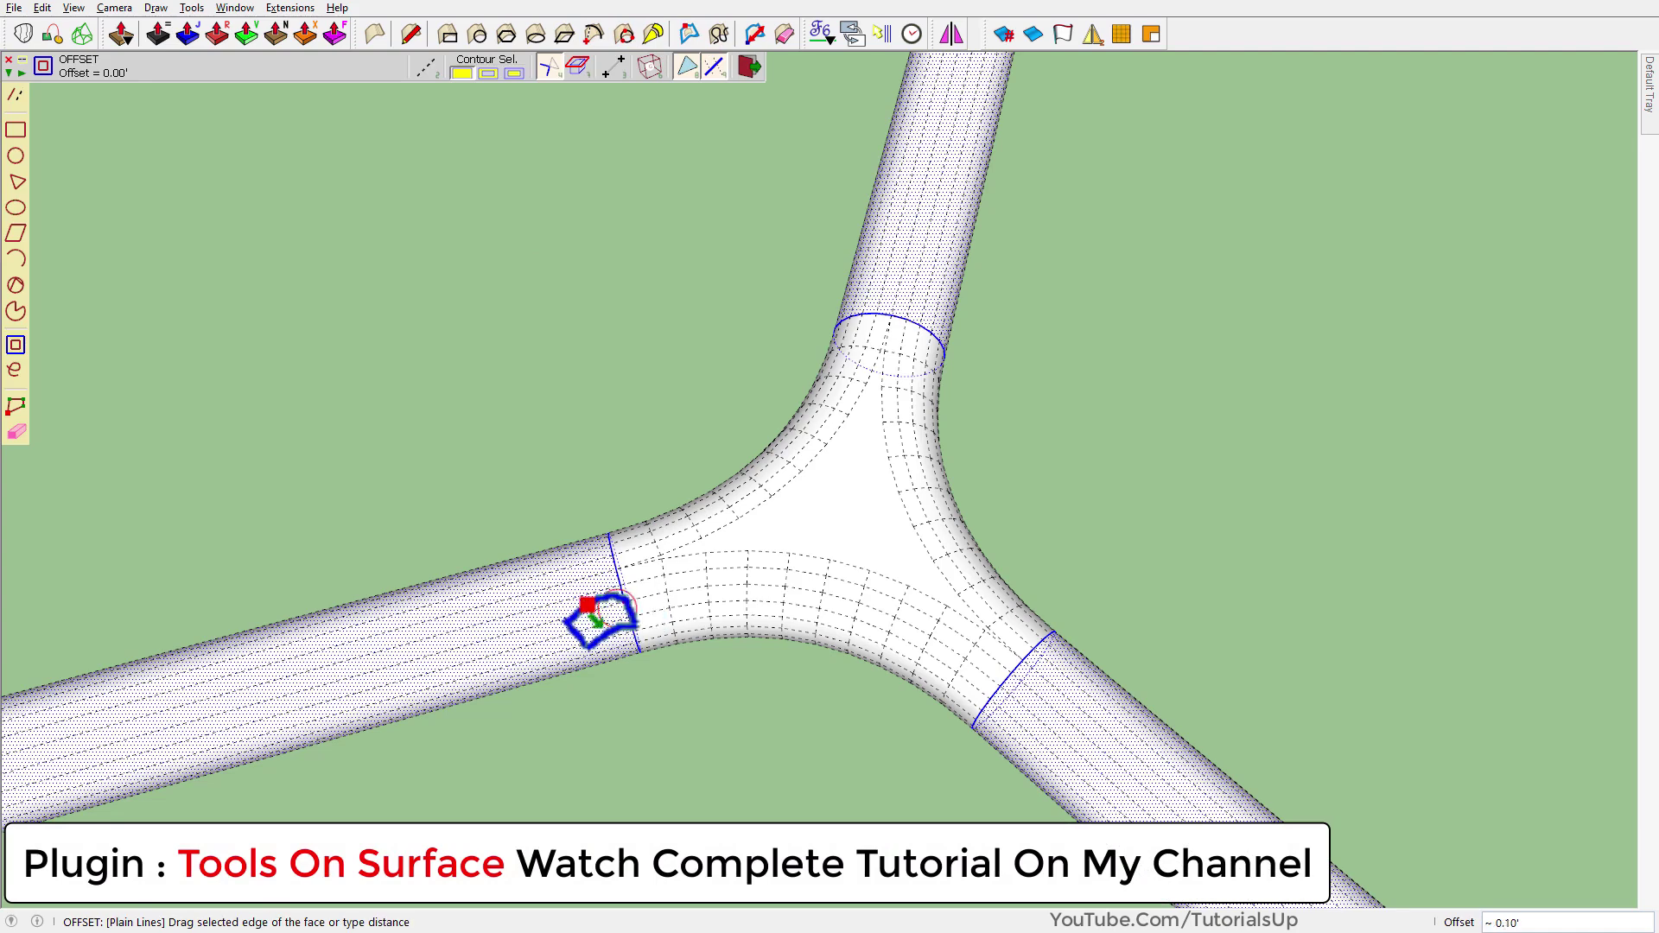
pyautogui.moveTo(579, 607)
pyautogui.mouseDown()
pyautogui.moveTo(526, 619)
pyautogui.moveTo(555, 638)
pyautogui.mouseUp()
pyautogui.press('space')
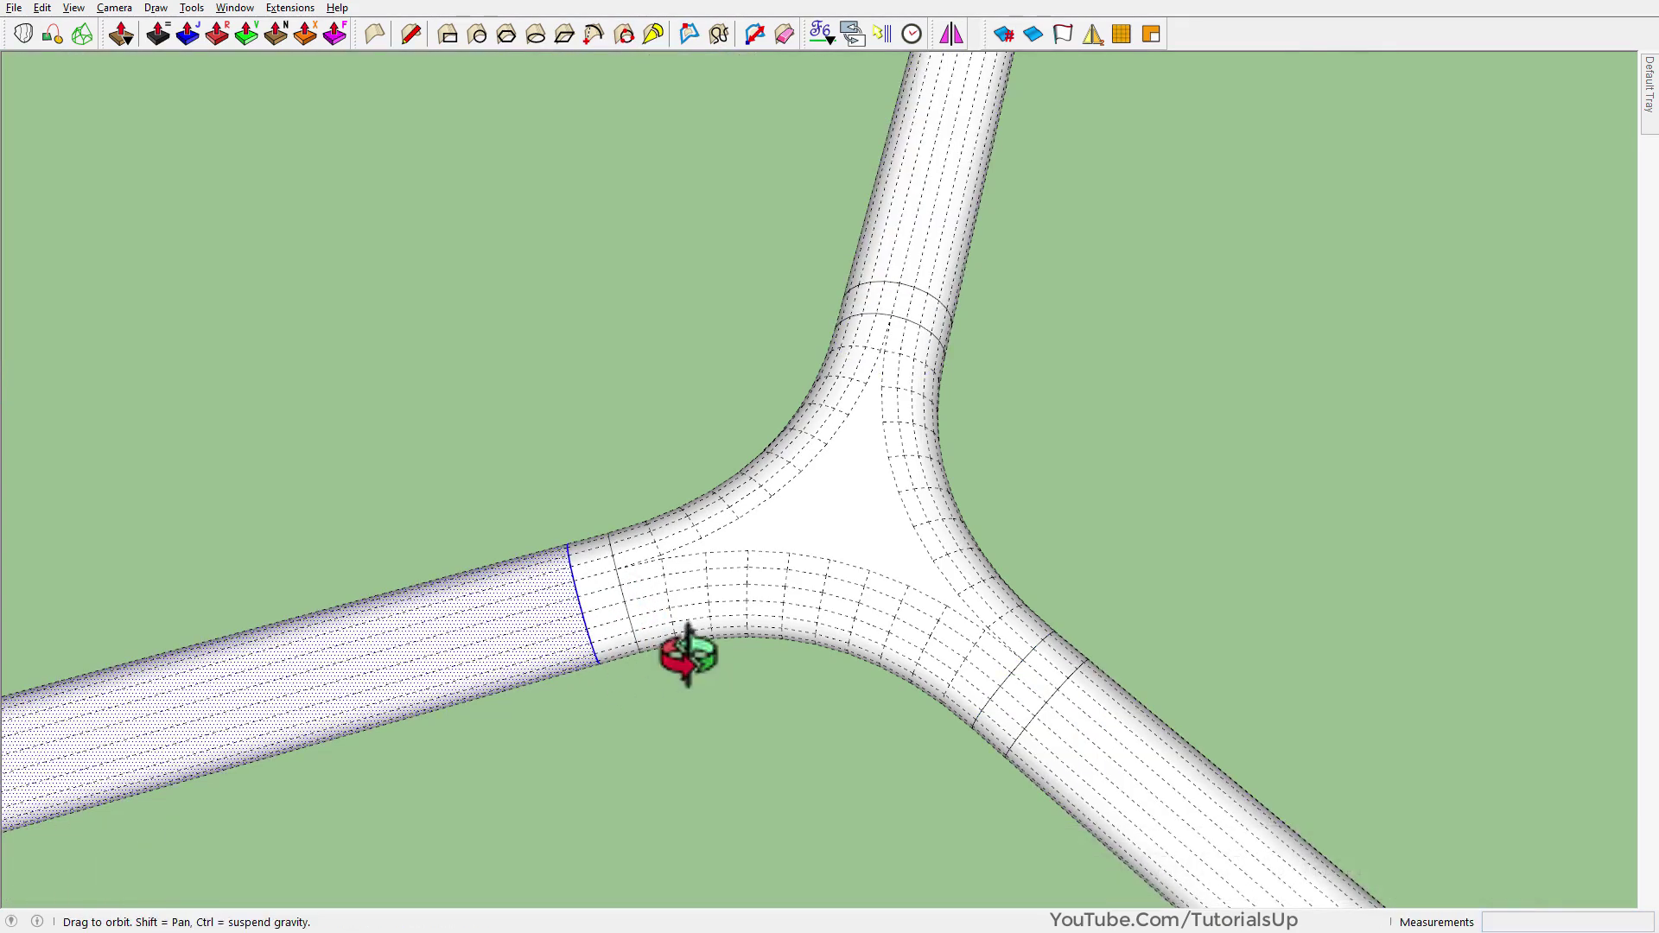
# - Select the narrow ring bands at the three joints
pyautogui.moveTo(678, 653); pyautogui.dragTo(724, 619, button='middle')
pyautogui.click(616, 619)
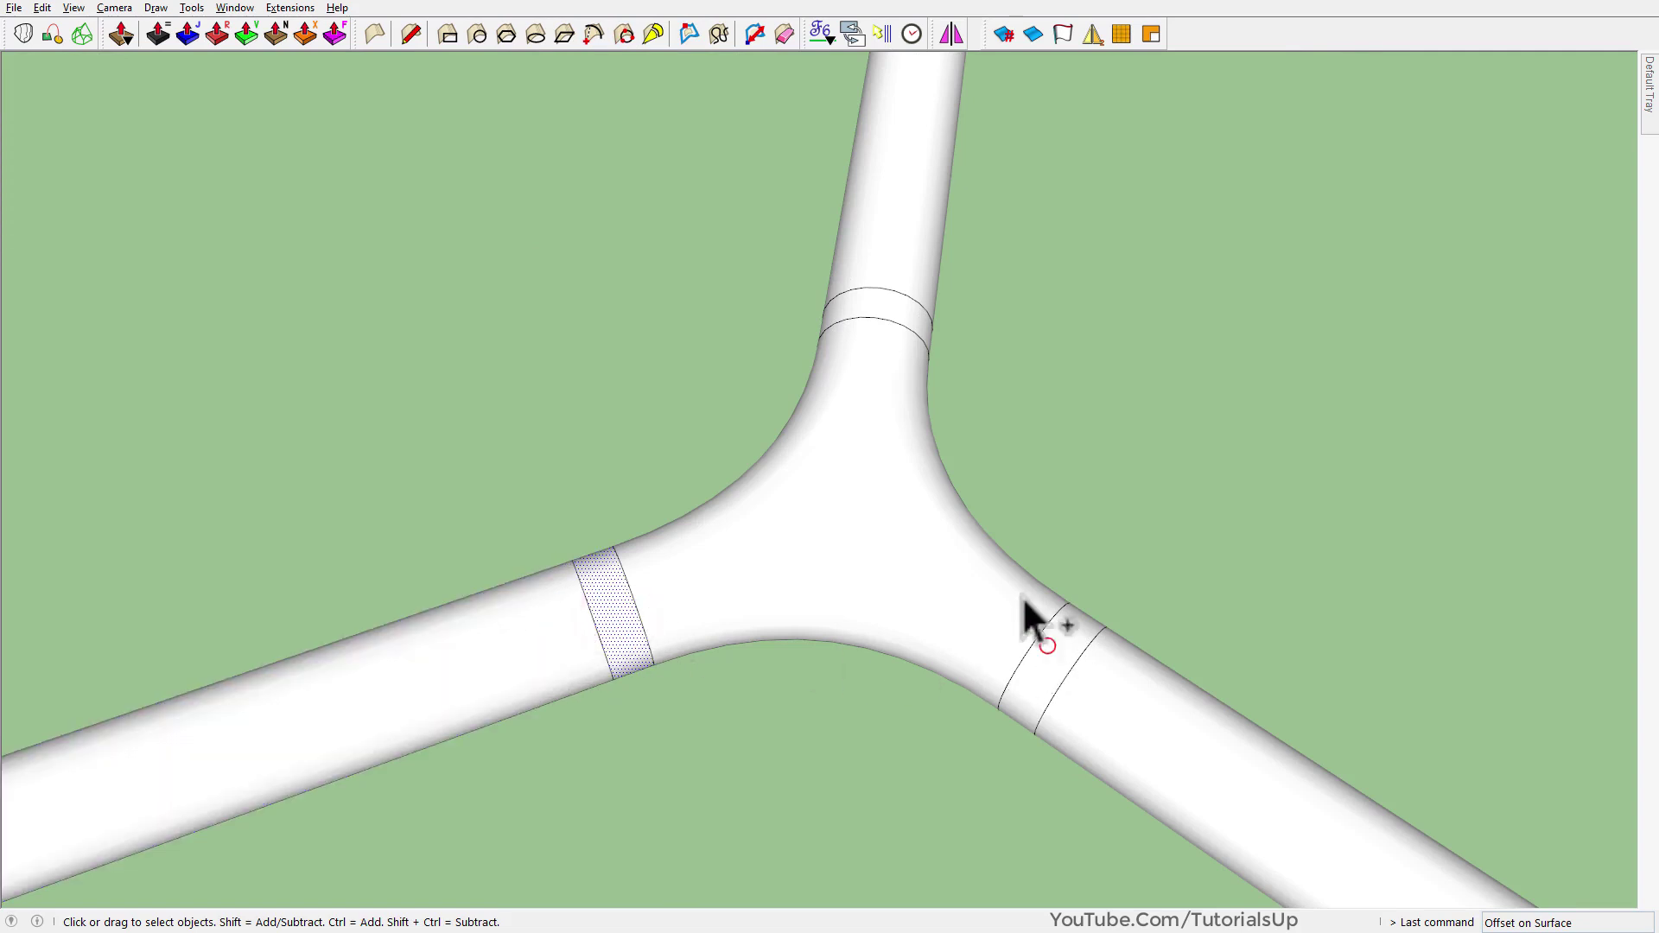
pyautogui.moveTo(985, 473)
pyautogui.mouseDown(button='middle')
pyautogui.moveTo(894, 474)
pyautogui.moveTo(898, 545)
pyautogui.mouseUp(button='middle')
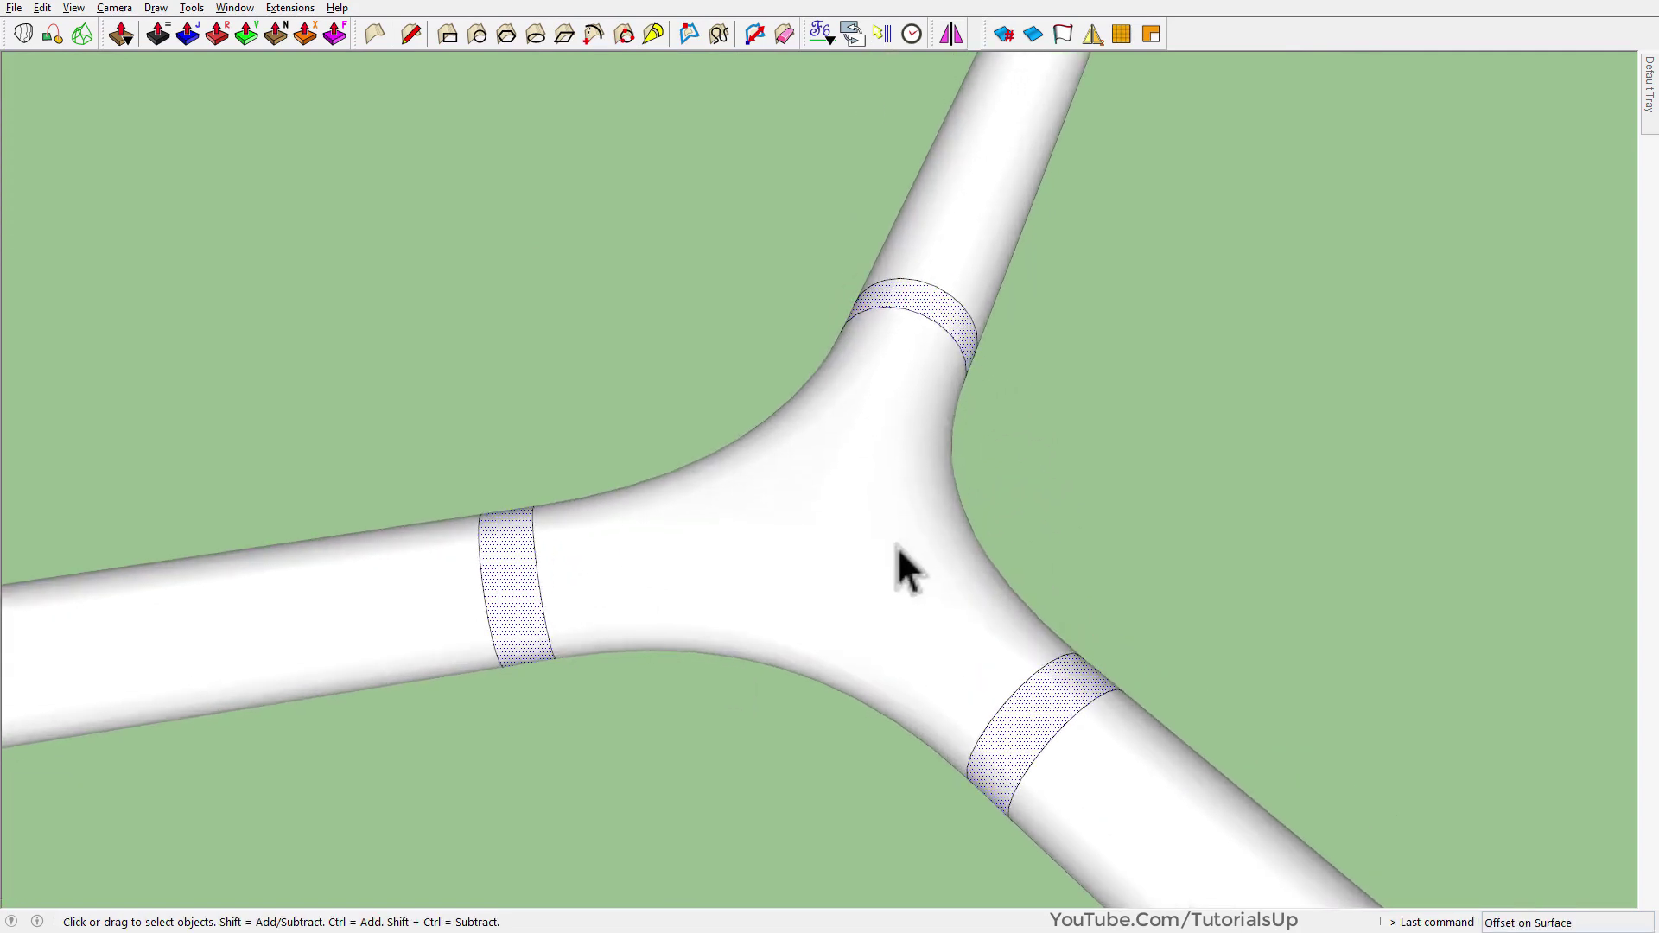
pyautogui.click(188, 35)
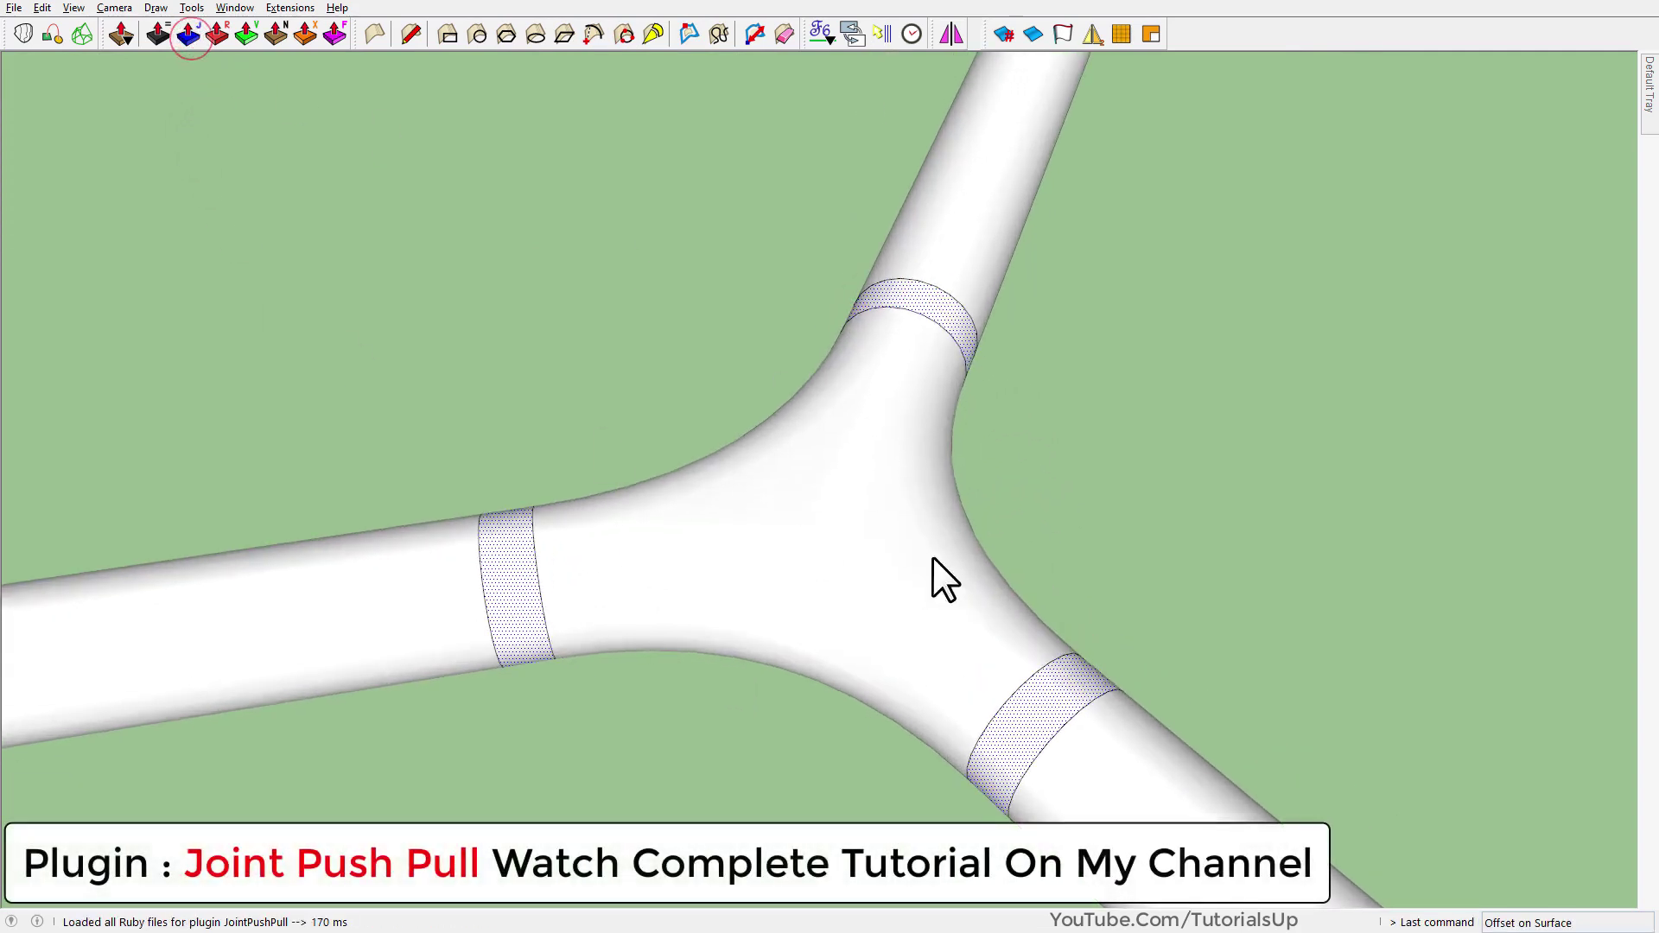
# - Push the three bands outward 0.08' with Joint Push Pull into raised collars
pyautogui.click(1072, 691)
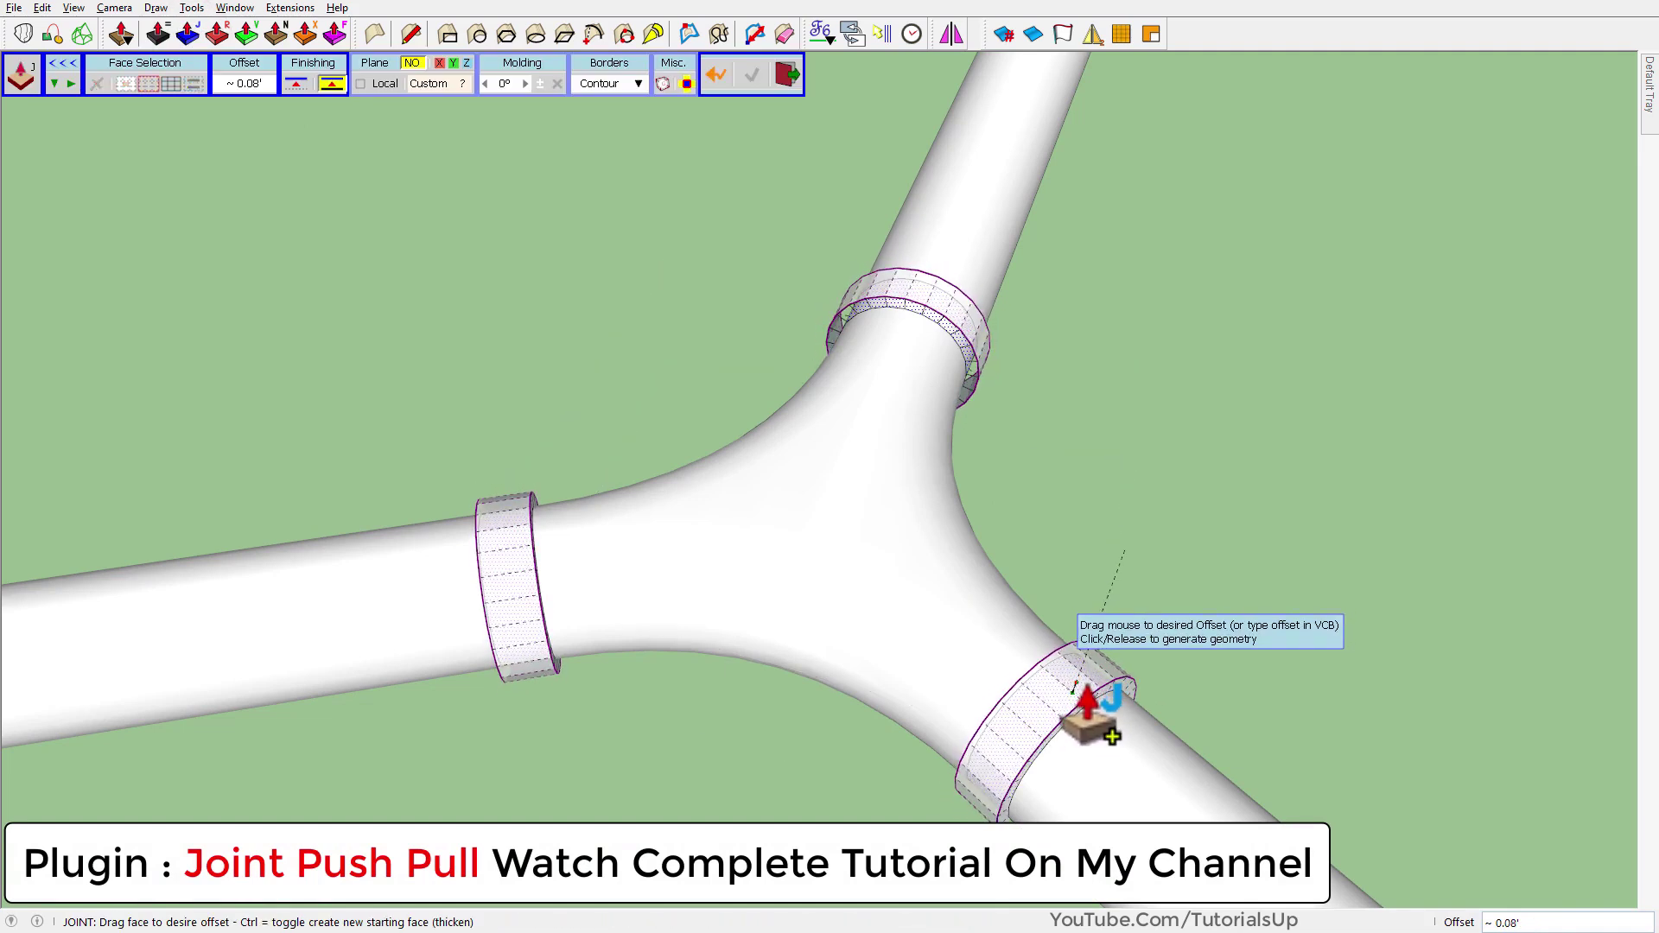
pyautogui.click(1074, 691)
pyautogui.press('space')
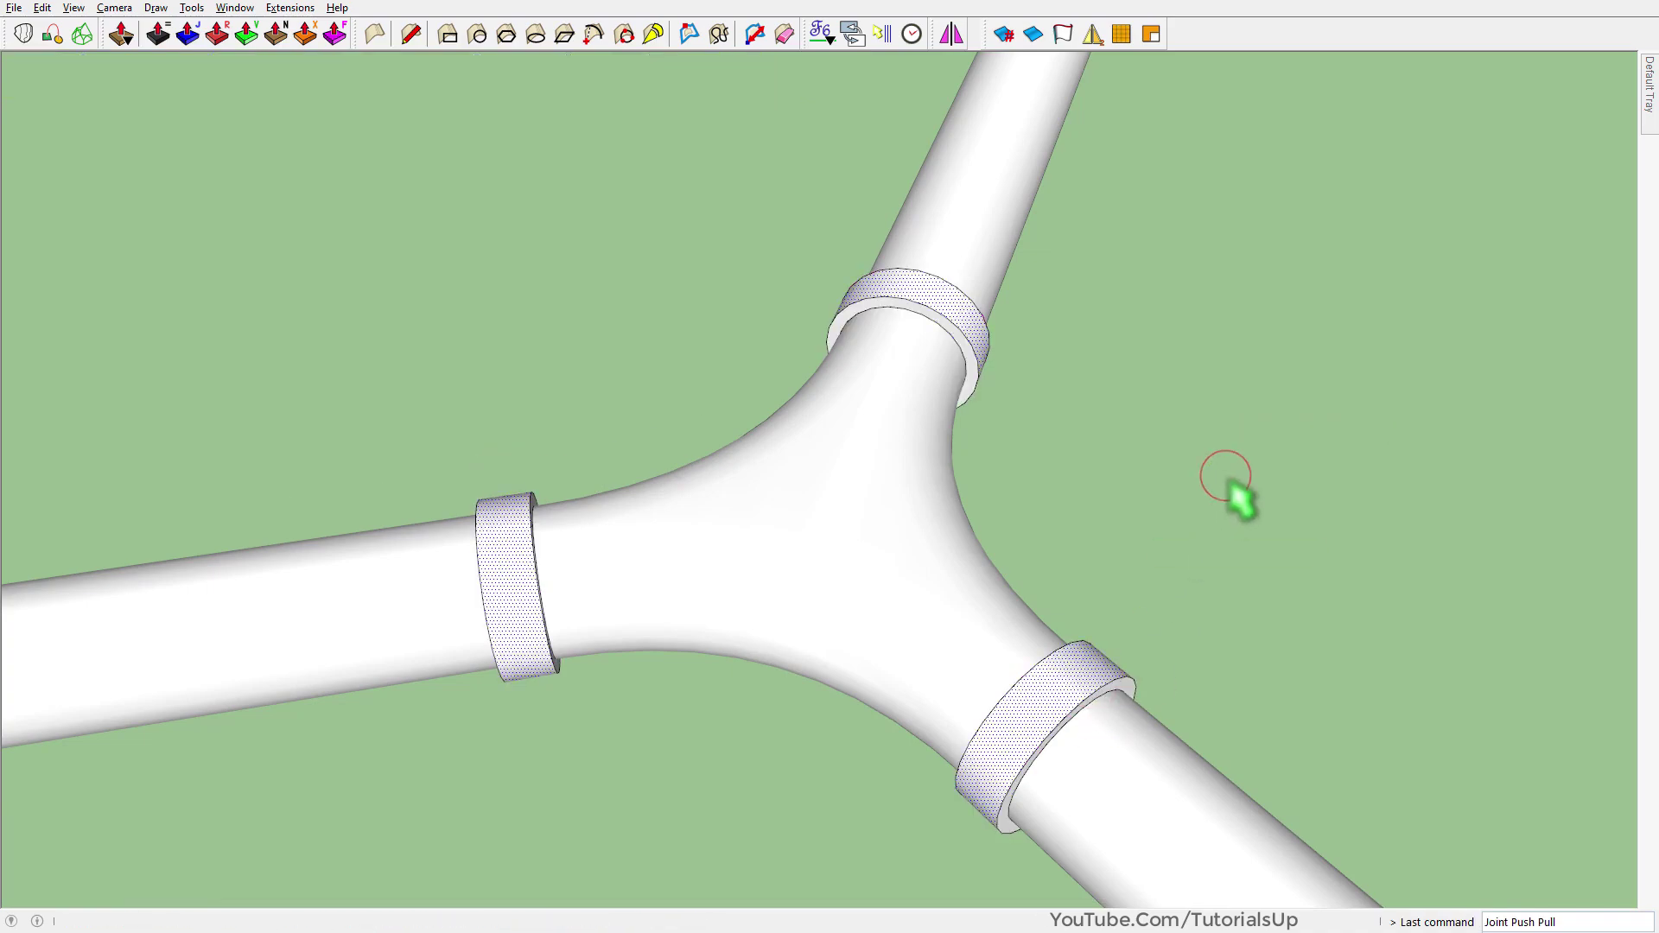
pyautogui.moveTo(889, 667)
pyautogui.mouseDown(button='middle')
pyautogui.moveTo(1114, 395)
pyautogui.moveTo(932, 572)
pyautogui.moveTo(978, 600)
pyautogui.moveTo(851, 650)
pyautogui.mouseUp(button='middle')
pyautogui.moveTo(749, 581)
pyautogui.mouseDown(button='middle')
pyautogui.moveTo(874, 767)
pyautogui.moveTo(778, 582)
pyautogui.mouseUp(button='middle')
pyautogui.moveTo(735, 645)
pyautogui.mouseDown(button='middle')
pyautogui.moveTo(878, 593)
pyautogui.moveTo(407, 211)
pyautogui.moveTo(604, 185)
pyautogui.moveTo(660, 456)
pyautogui.mouseUp(button='middle')
# - Loft a smooth Curviloft spline elbow between the two straight pipe ends
pyautogui.scroll(-3, 329, 463)
pyautogui.scroll(-2, 333, 465)
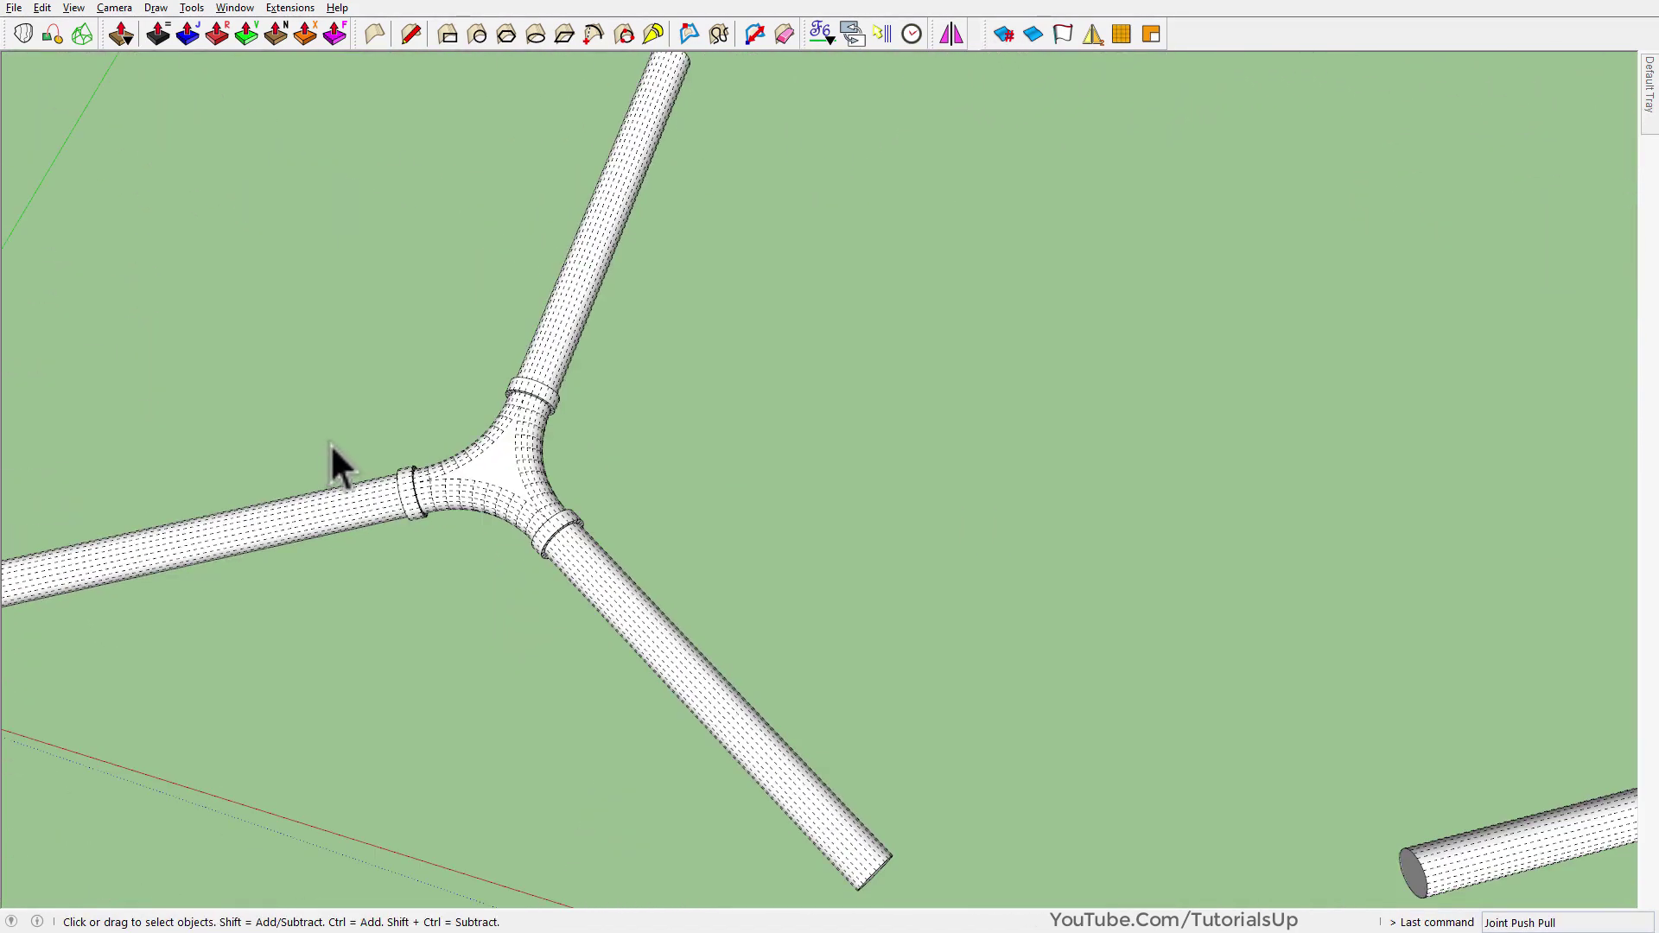
pyautogui.scroll(-2, 444, 418)
pyautogui.scroll(-2, 781, 523)
pyautogui.scroll(3, 1016, 438)
pyautogui.scroll(3, 1133, 631)
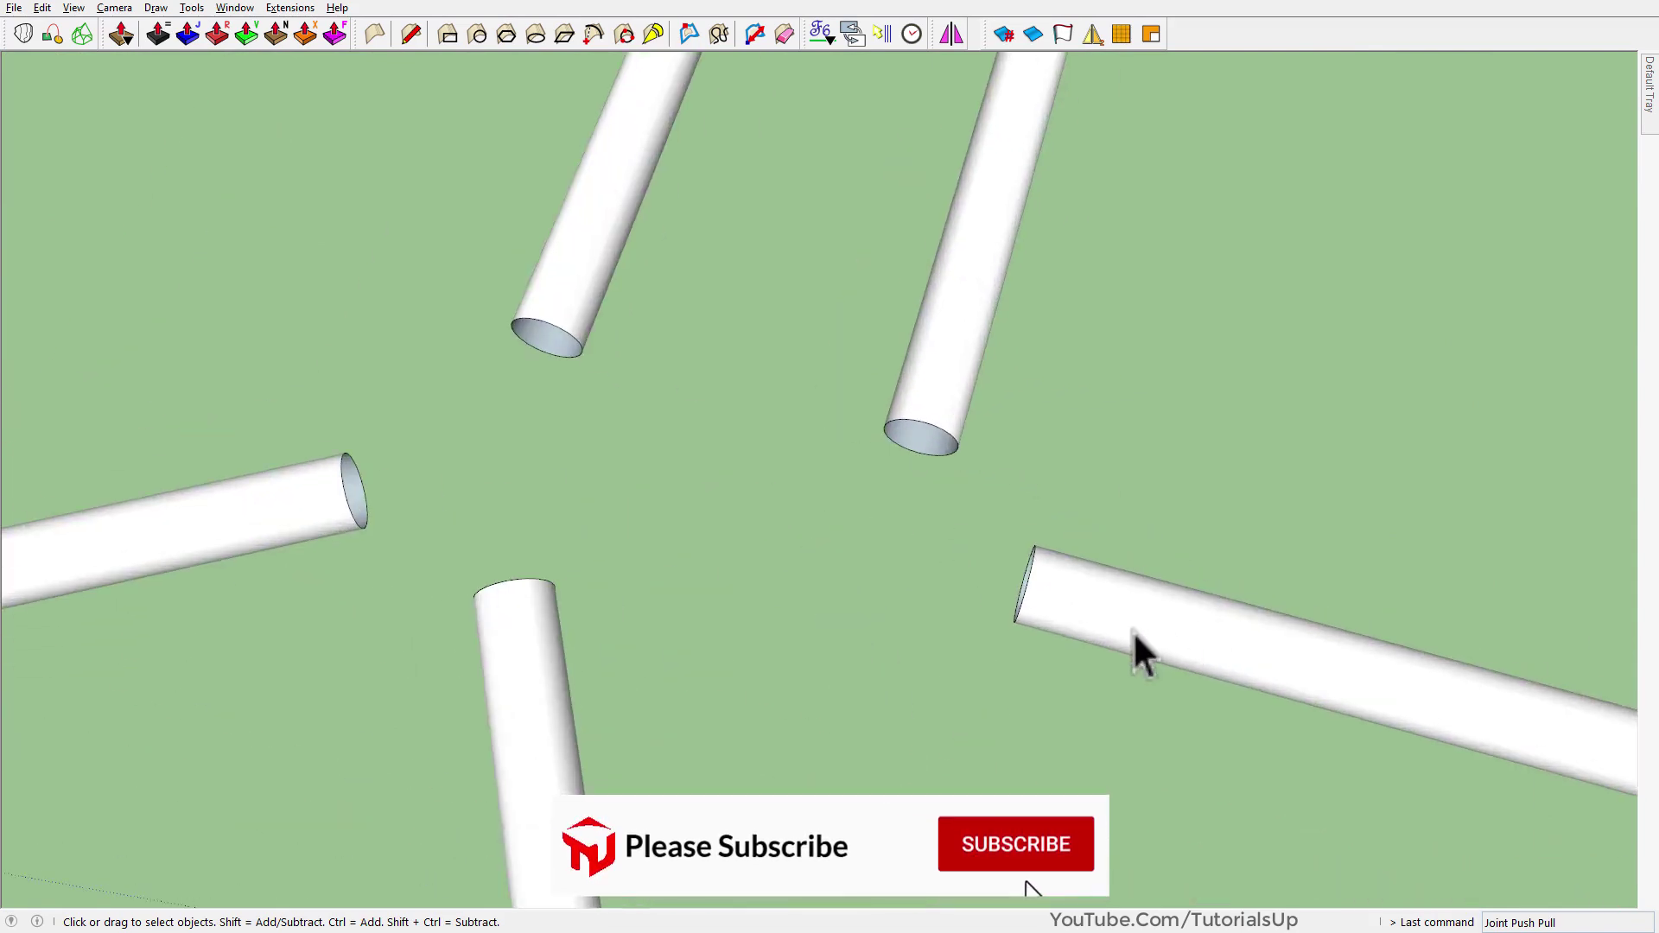
pyautogui.moveTo(1133, 631)
pyautogui.mouseDown(button='middle')
pyautogui.moveTo(1019, 571)
pyautogui.moveTo(1085, 385)
pyautogui.mouseUp(button='middle')
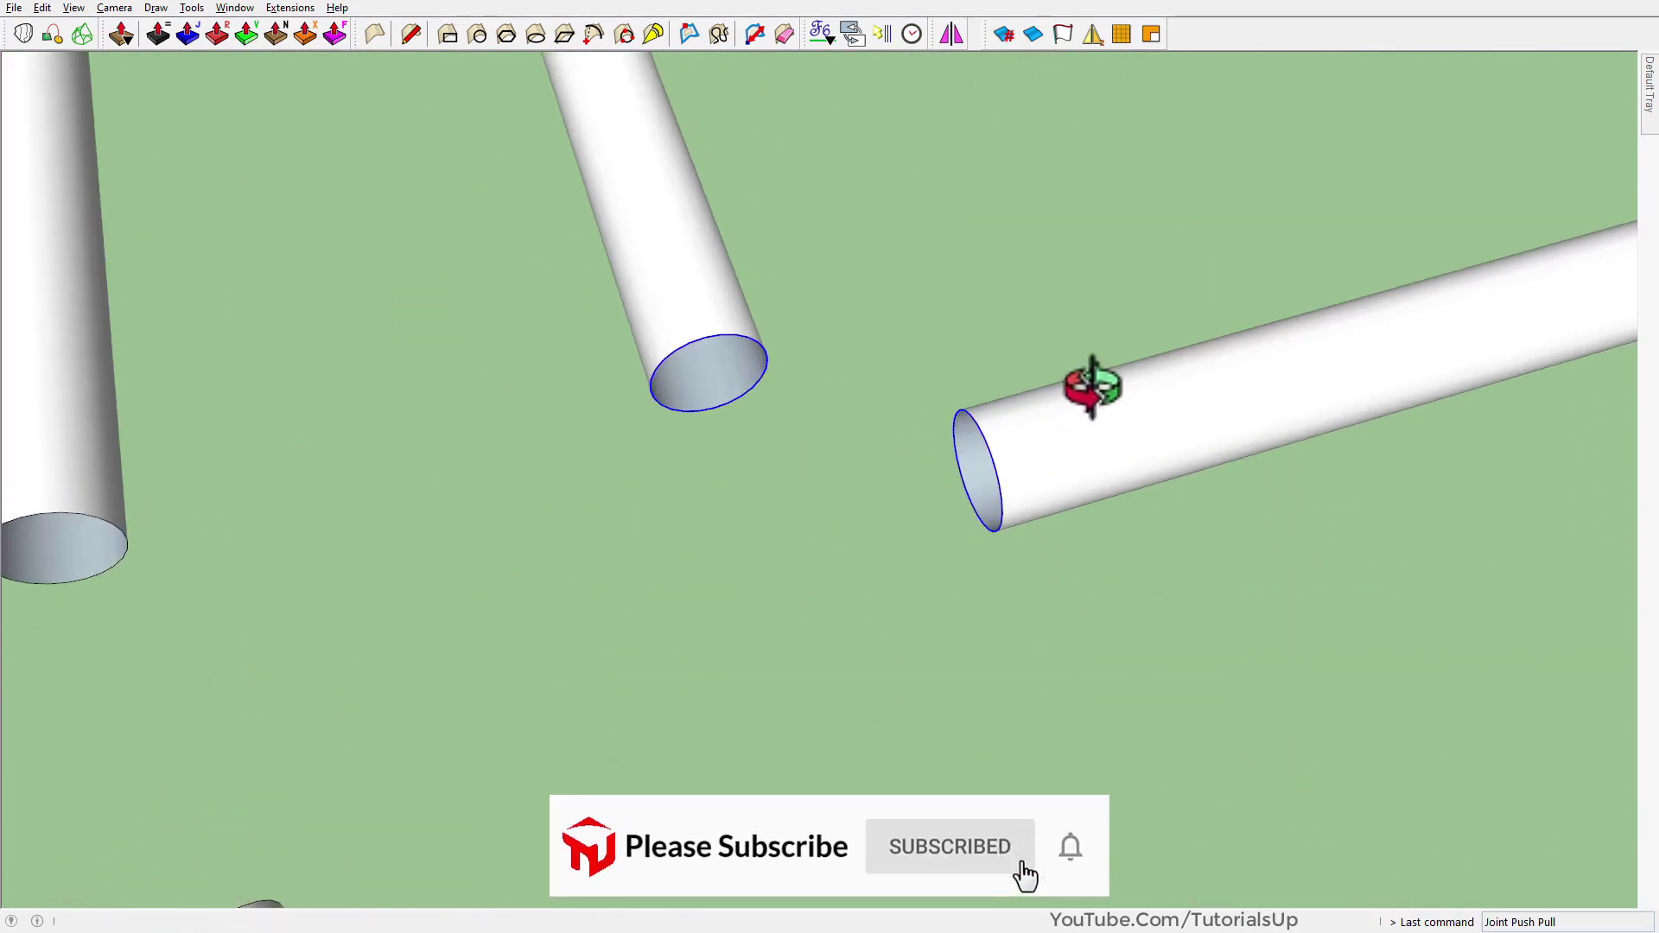
pyautogui.click(23, 34)
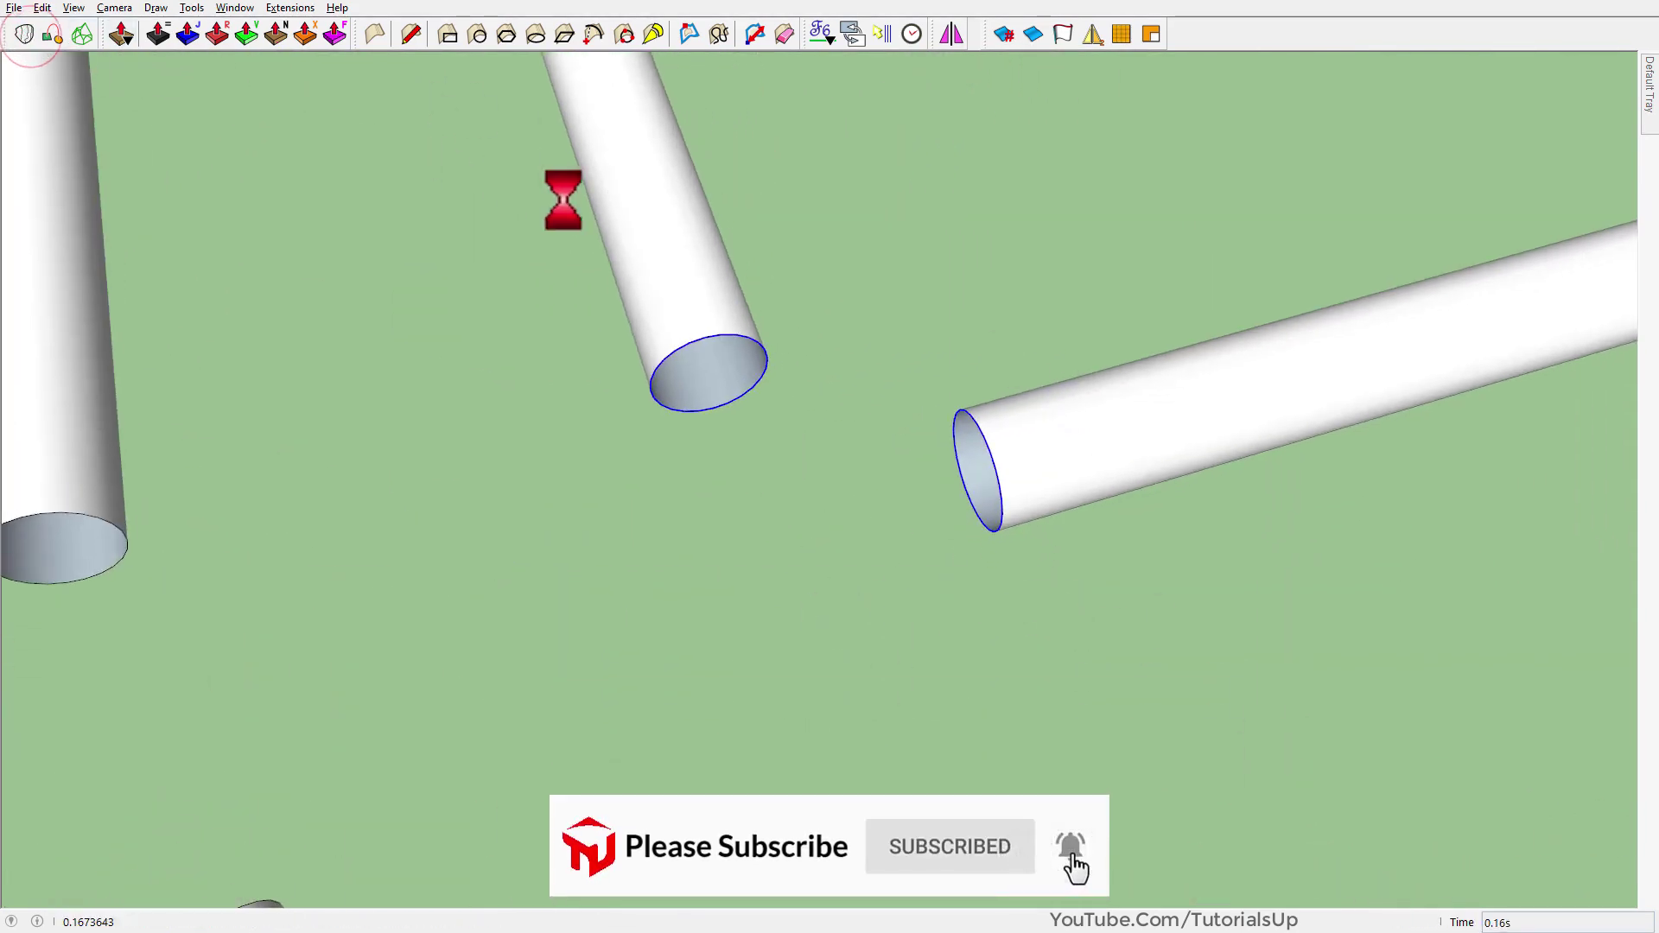
pyautogui.moveTo(808, 360); pyautogui.dragTo(781, 626, button='middle')
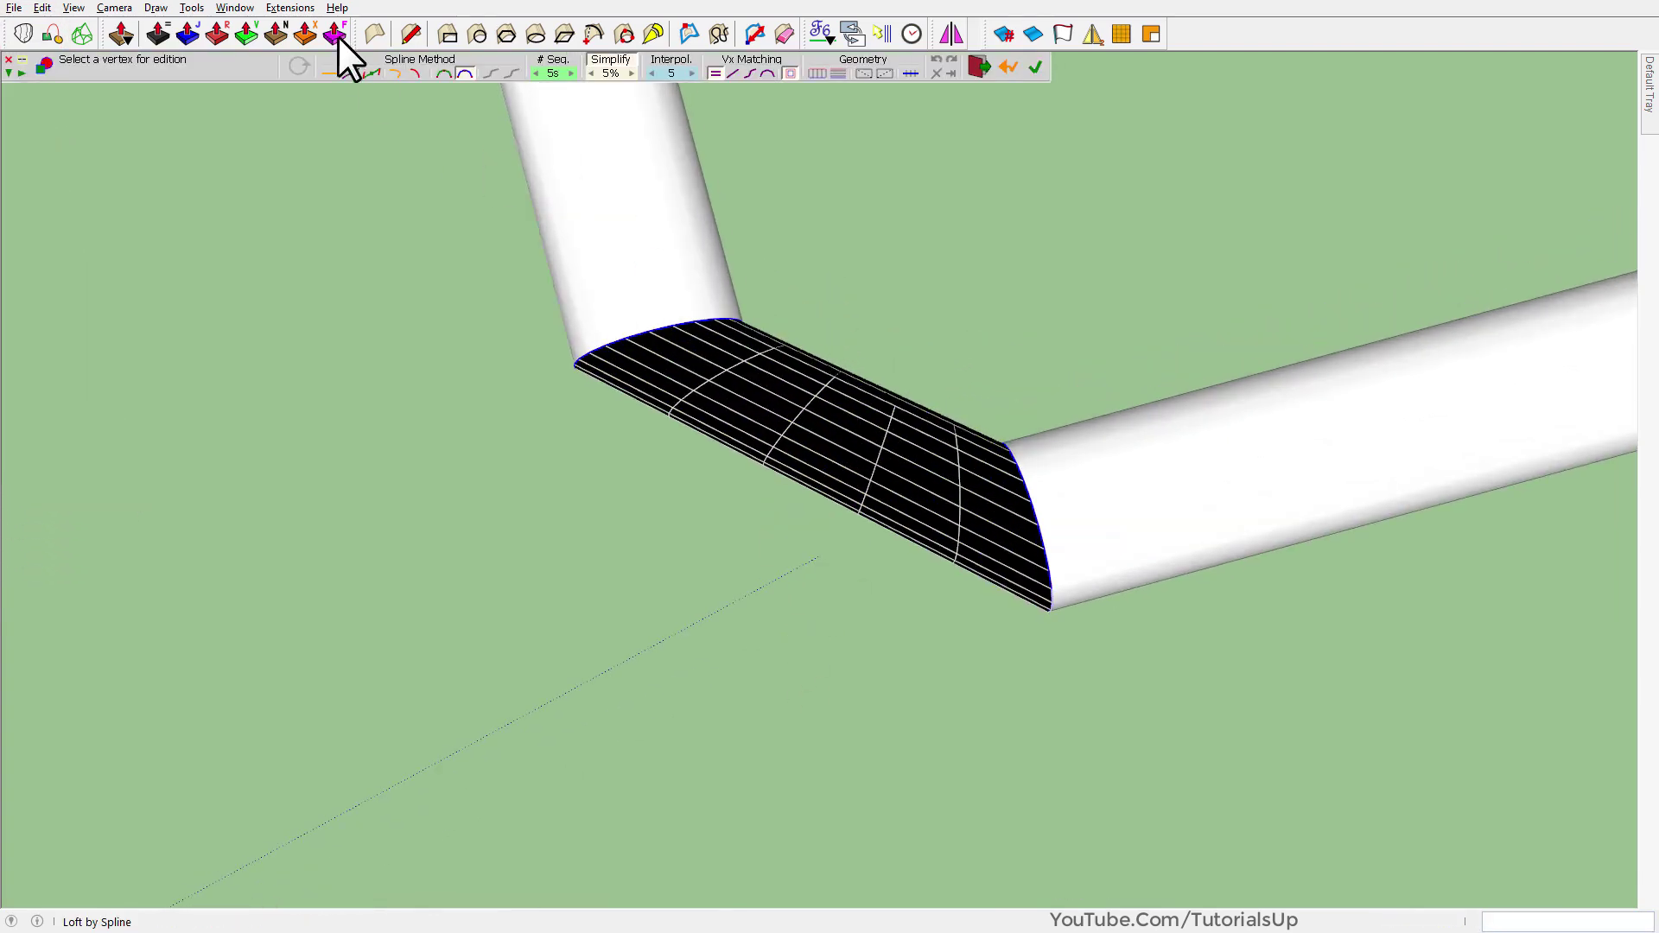
pyautogui.click(413, 76)
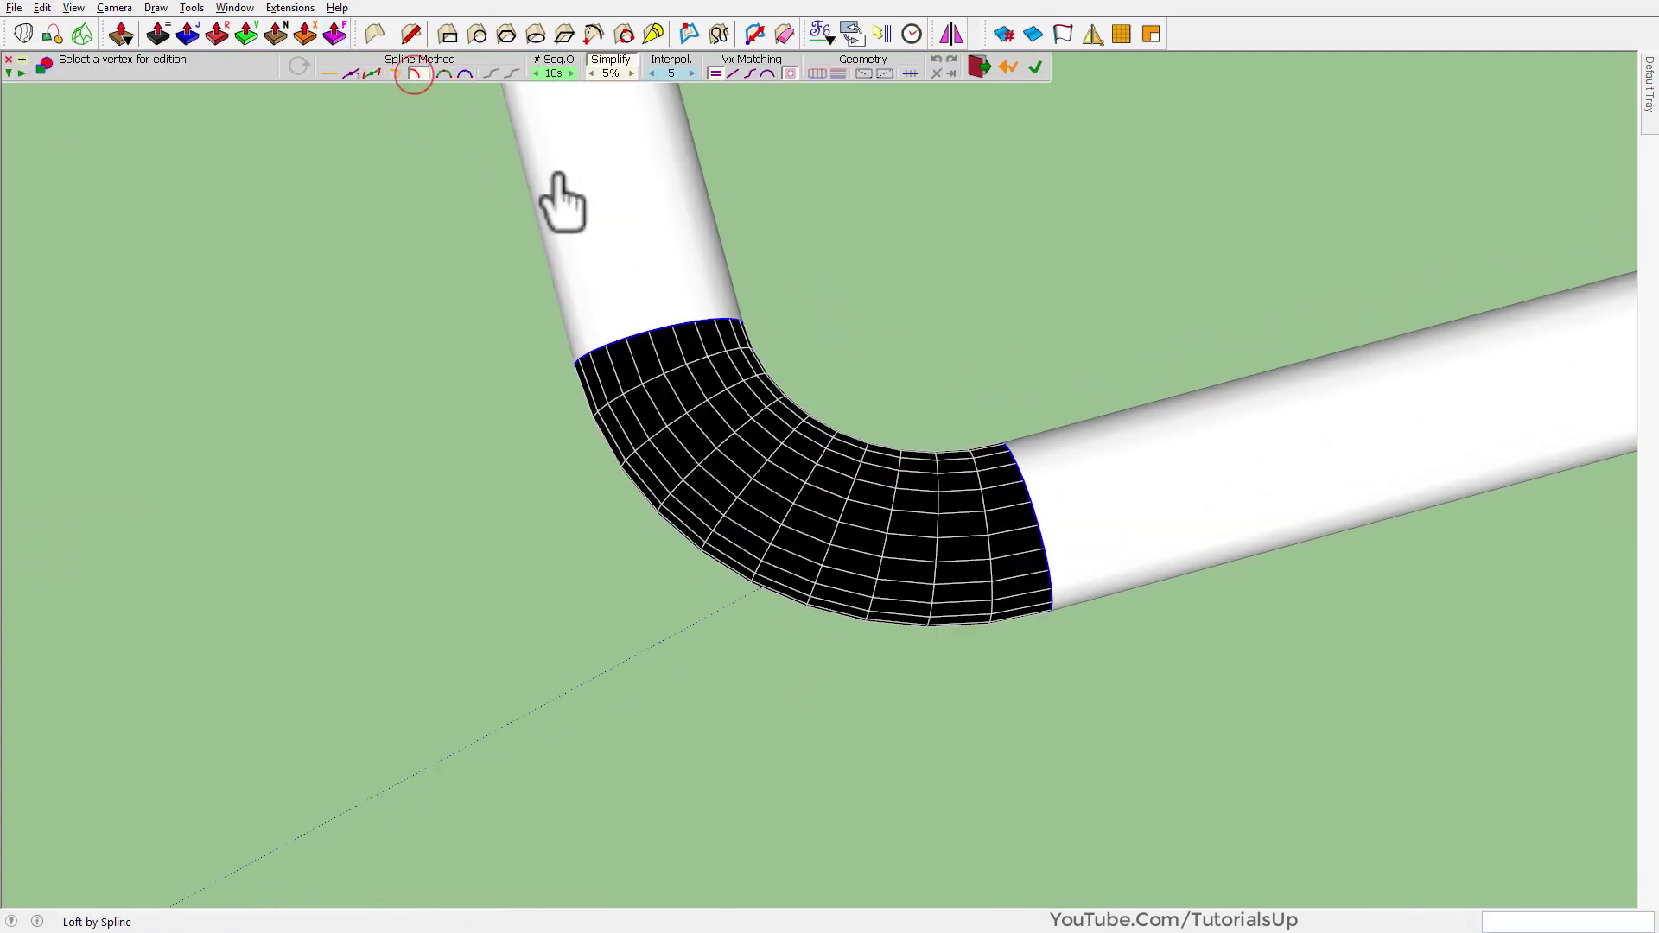
pyautogui.click(934, 302)
# - Select the new elbow's two end edges
pyautogui.click(926, 331)
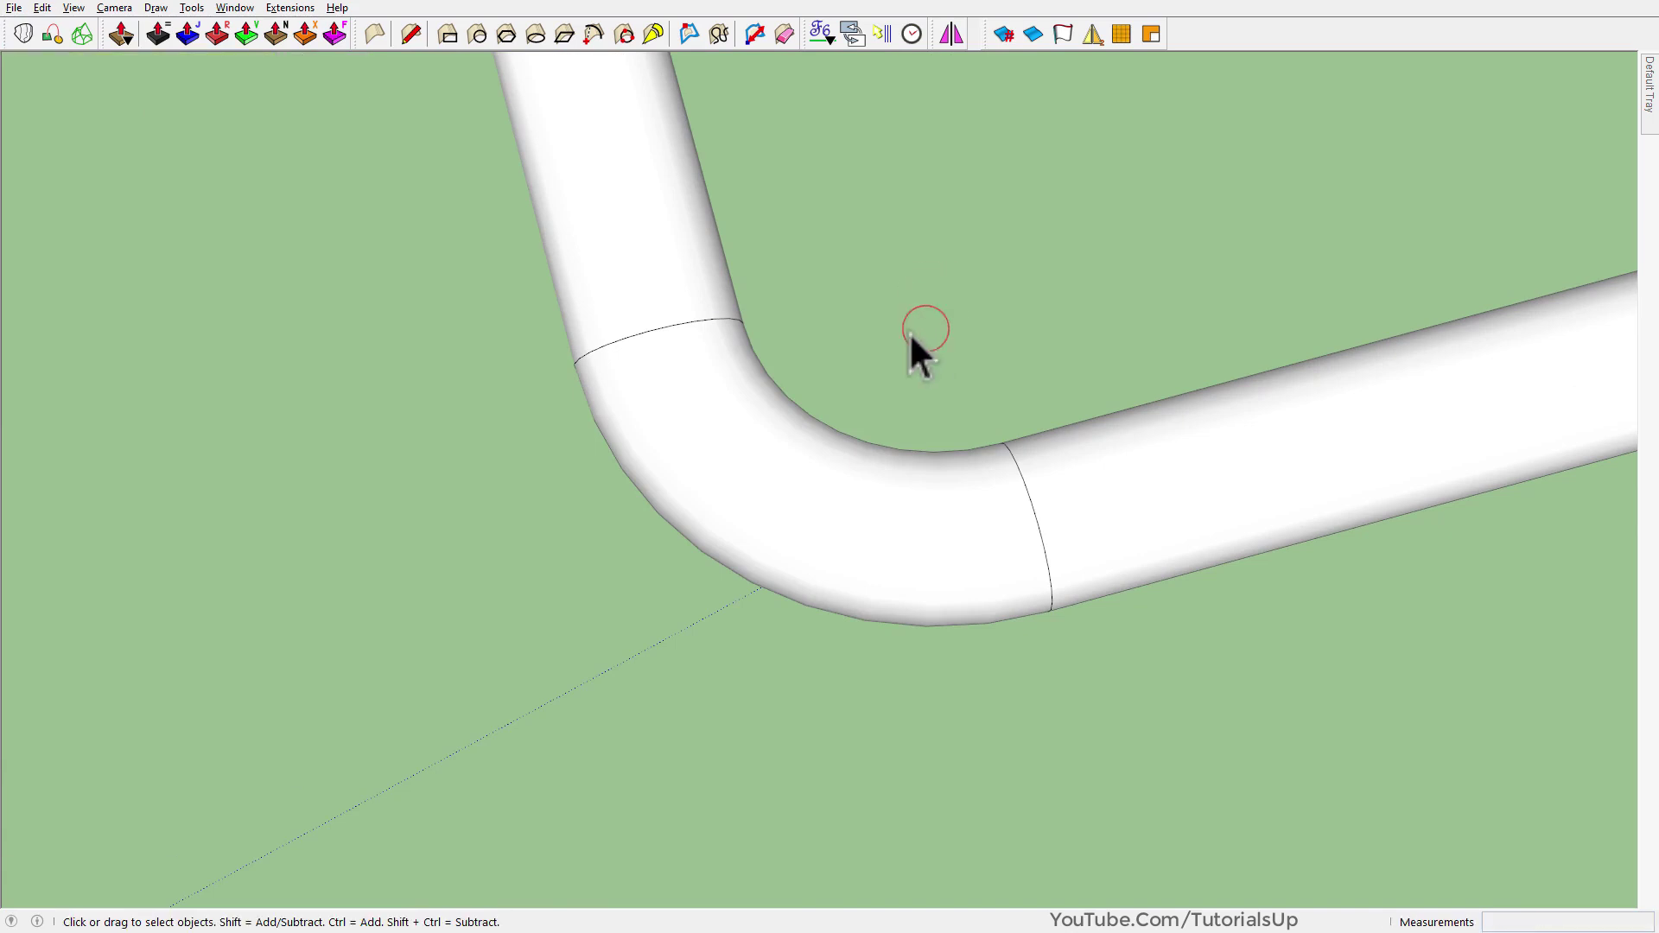
pyautogui.moveTo(363, 207); pyautogui.dragTo(1248, 751)
pyautogui.click(933, 571)
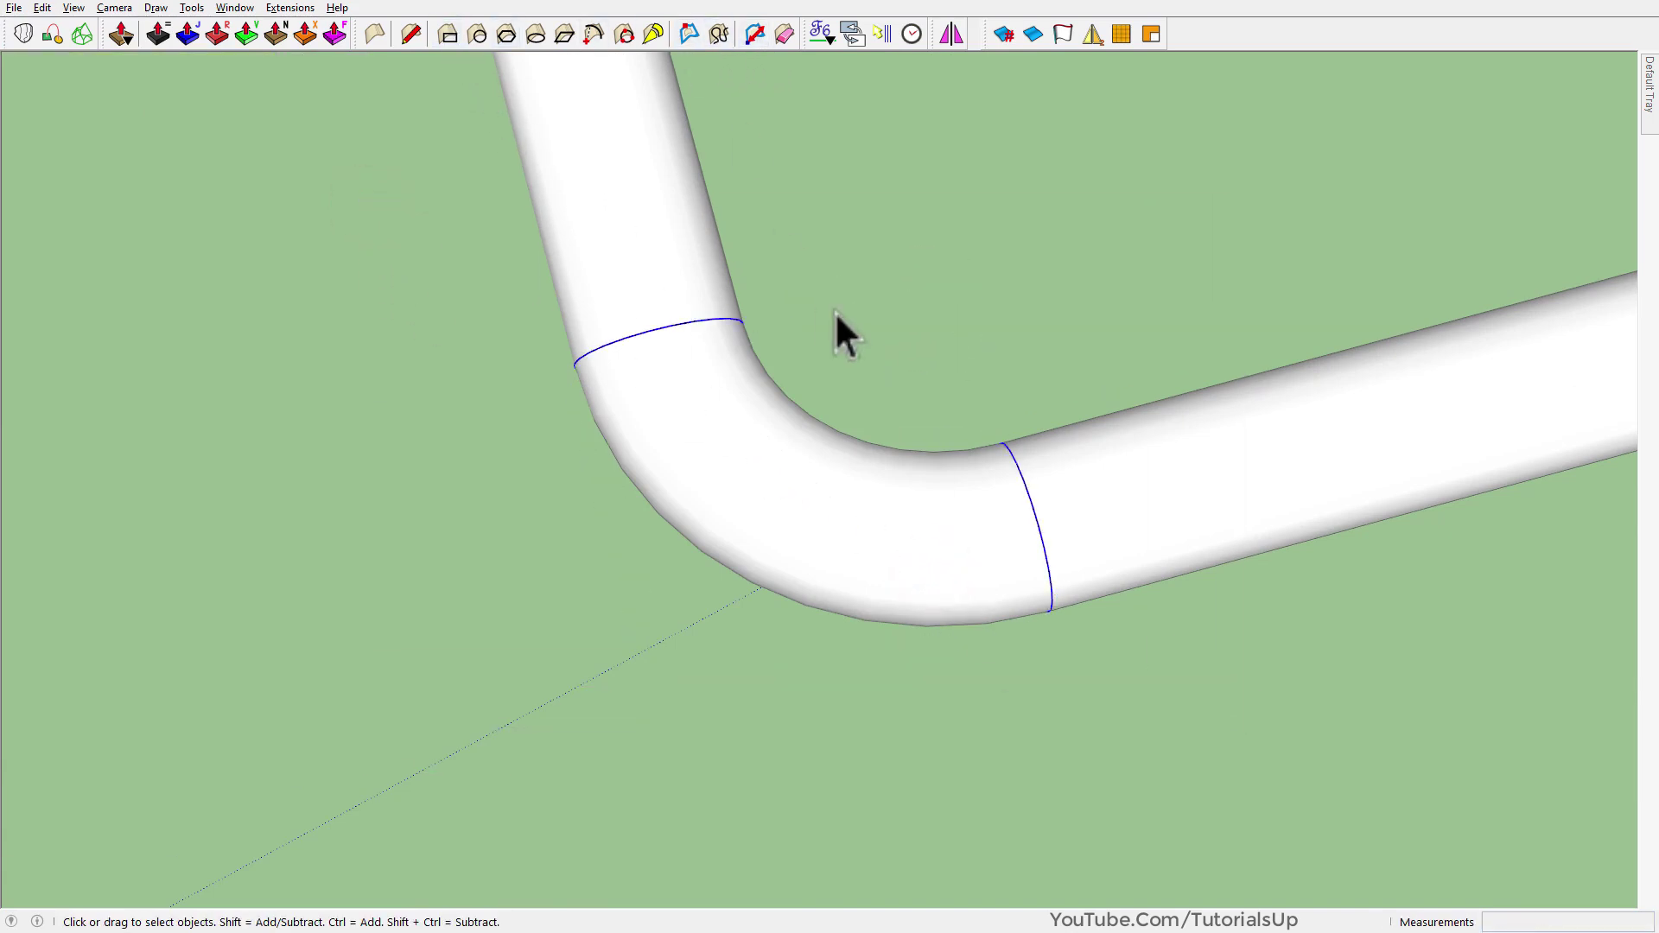
# - Offset ring bands at both elbow ends with Tools On Surface and select both bands
pyautogui.click(689, 34)
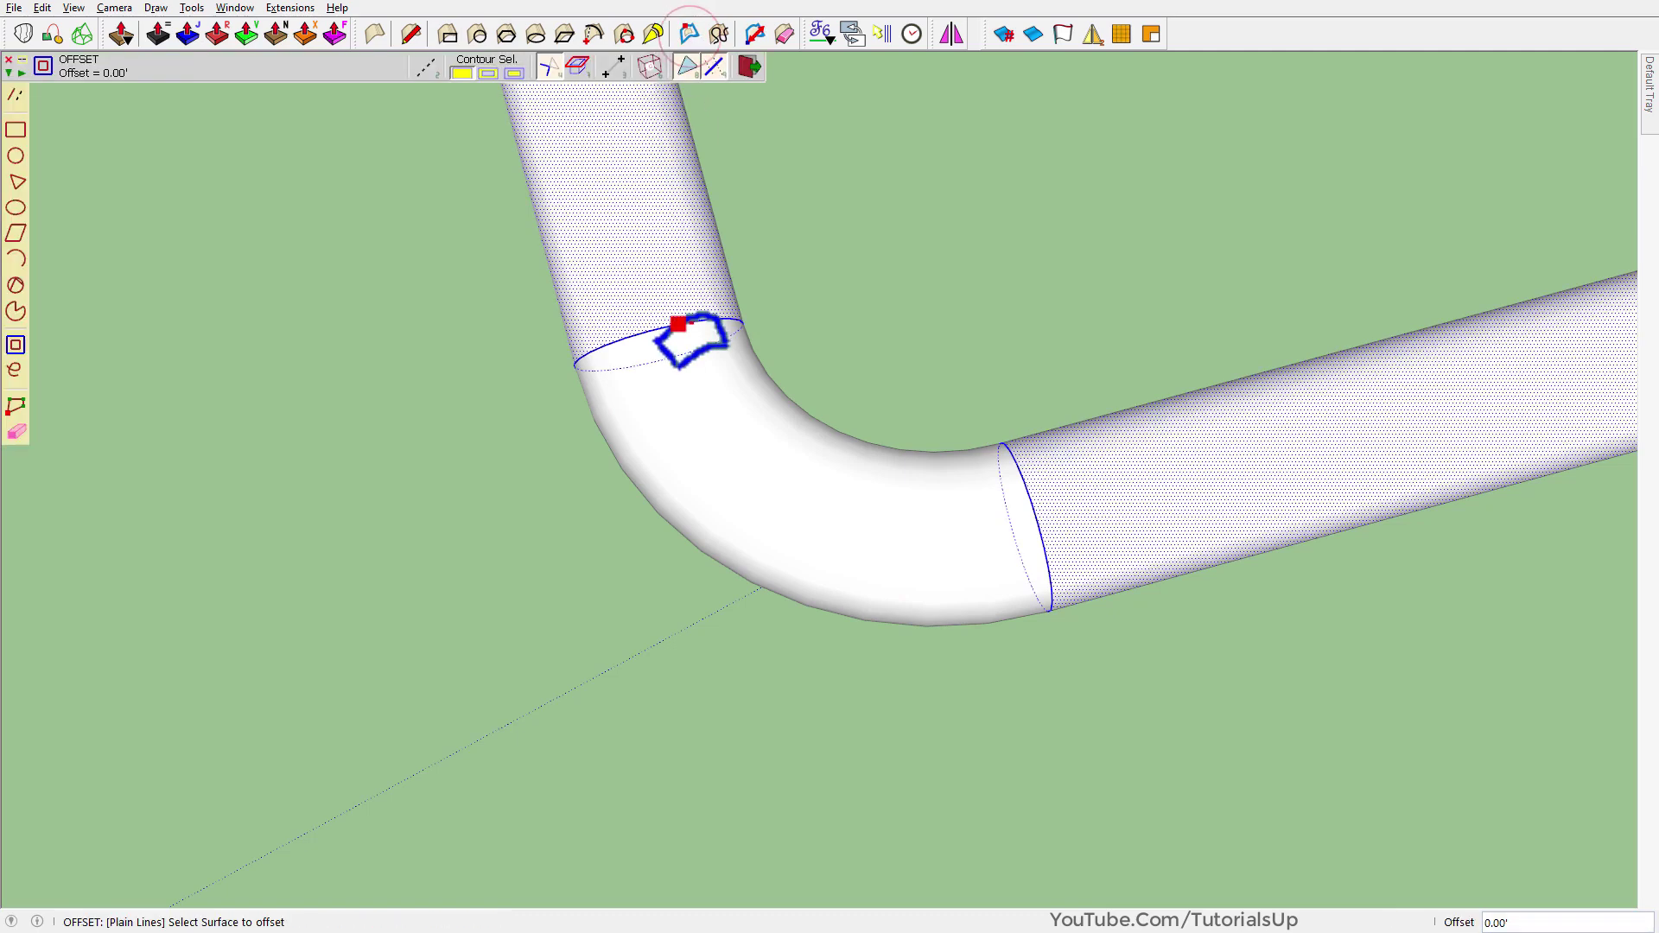
pyautogui.click(672, 312)
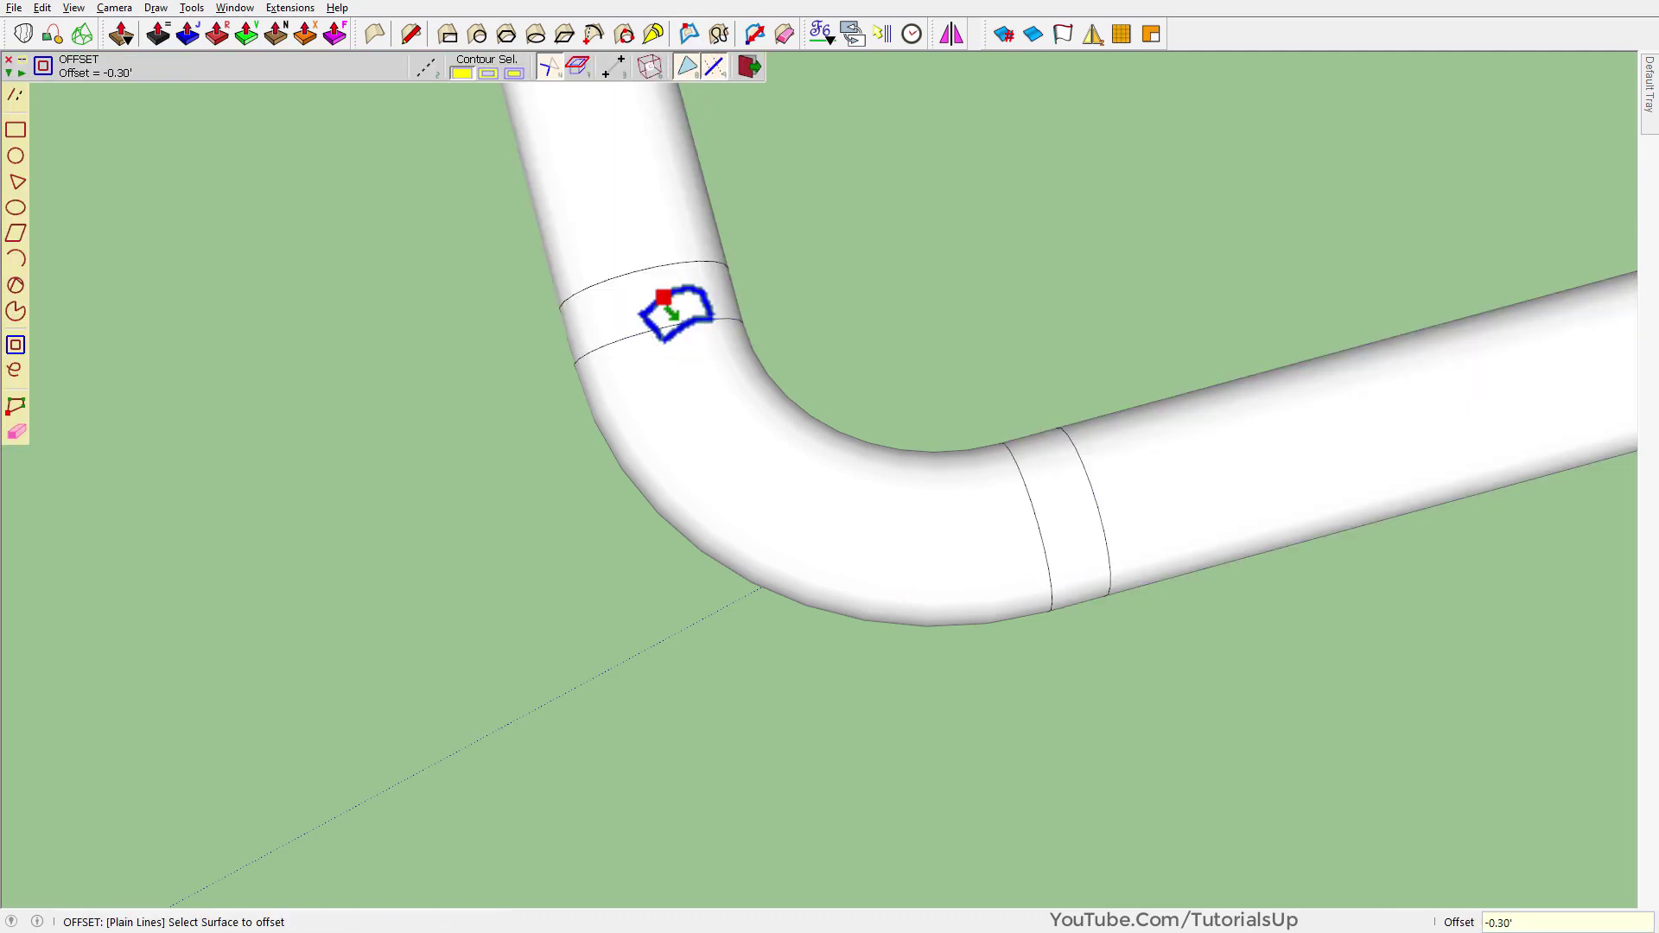
pyautogui.press('space')
pyautogui.moveTo(685, 437); pyautogui.dragTo(734, 259, button='middle')
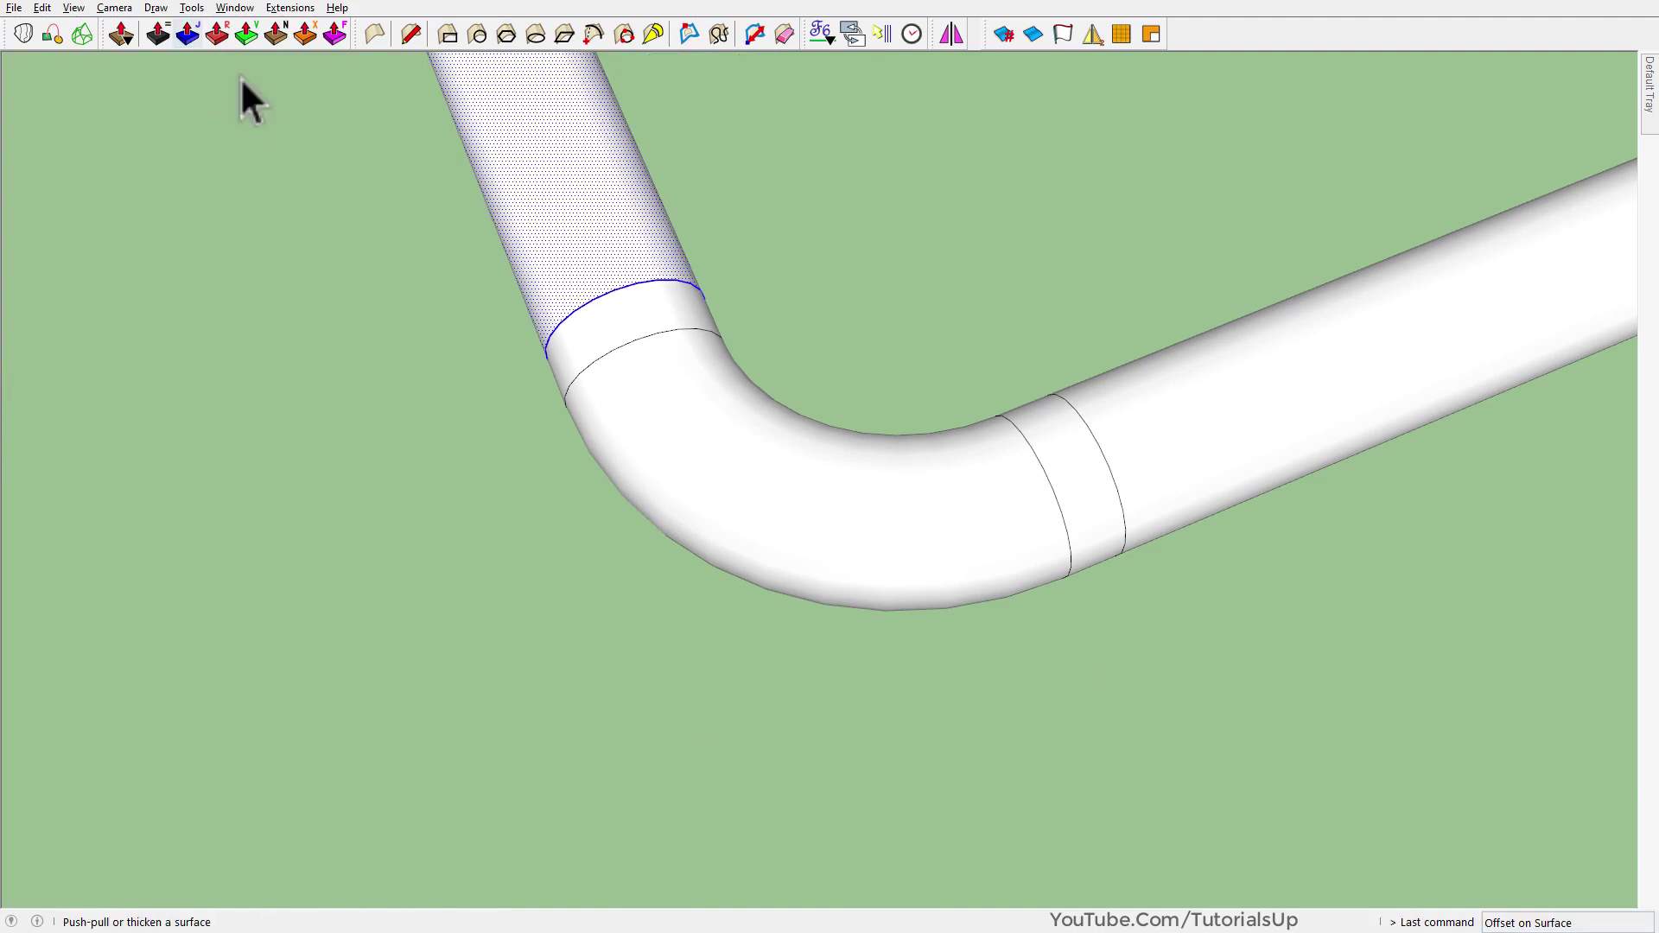
pyautogui.click(636, 309)
pyautogui.keyDown('ctrl'); pyautogui.click(1074, 497); pyautogui.keyUp('ctrl')
pyautogui.moveTo(1037, 484); pyautogui.dragTo(918, 426, button='middle')
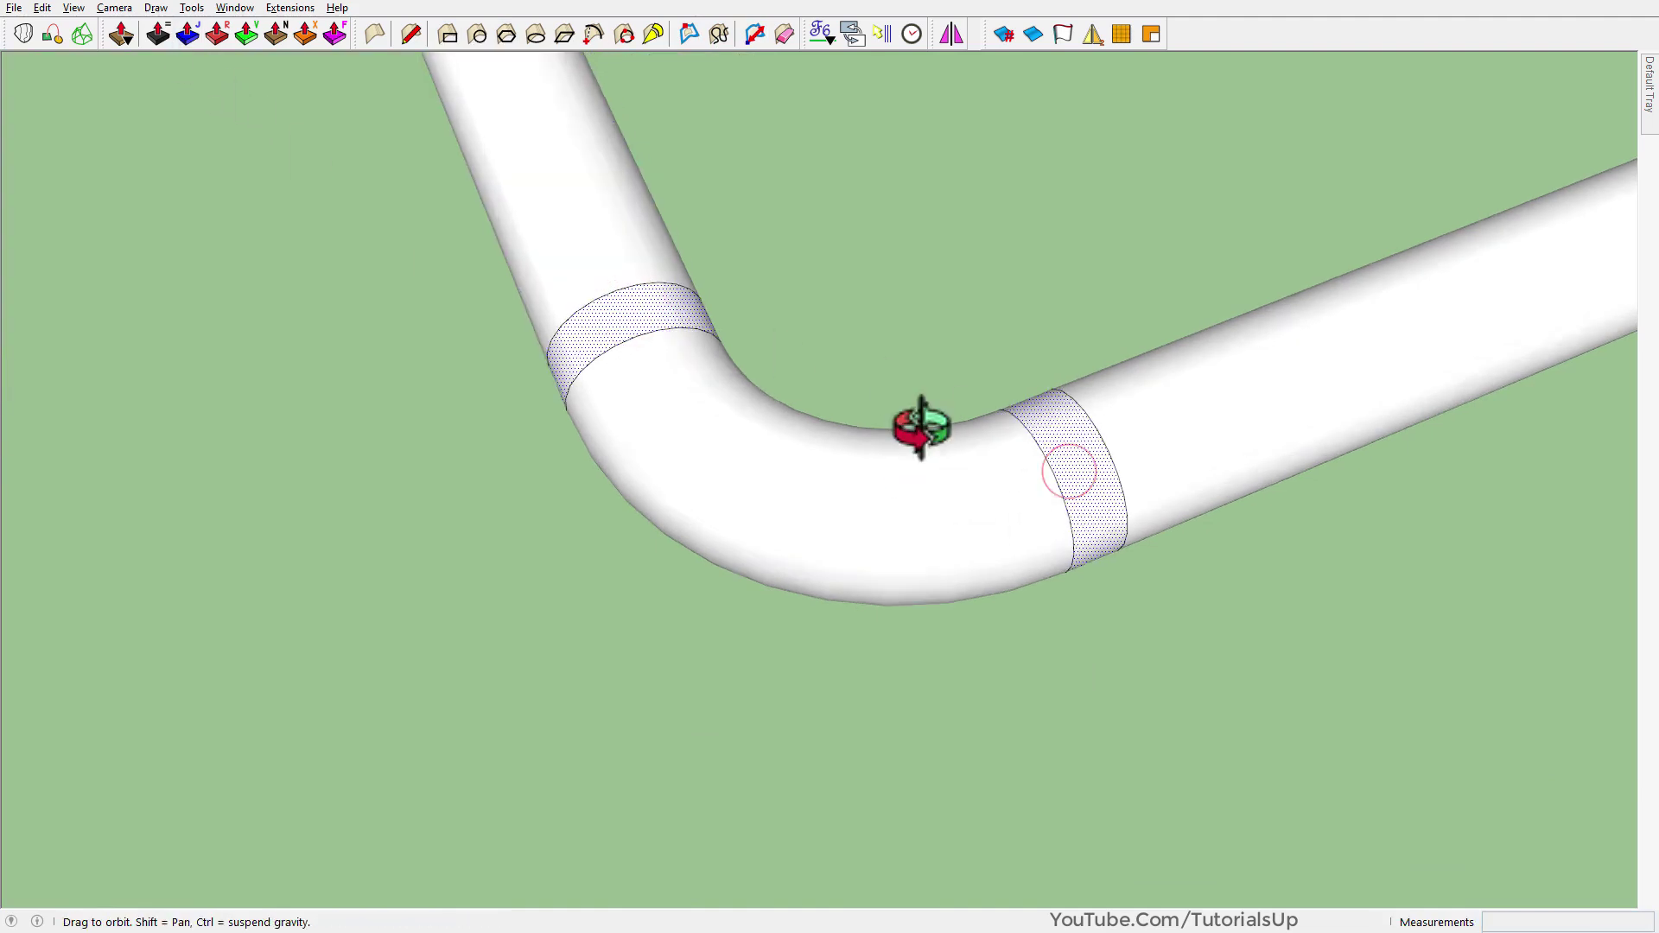
# - Push both bands outward into raised collars with Joint Push Pull
pyautogui.click(199, 35)
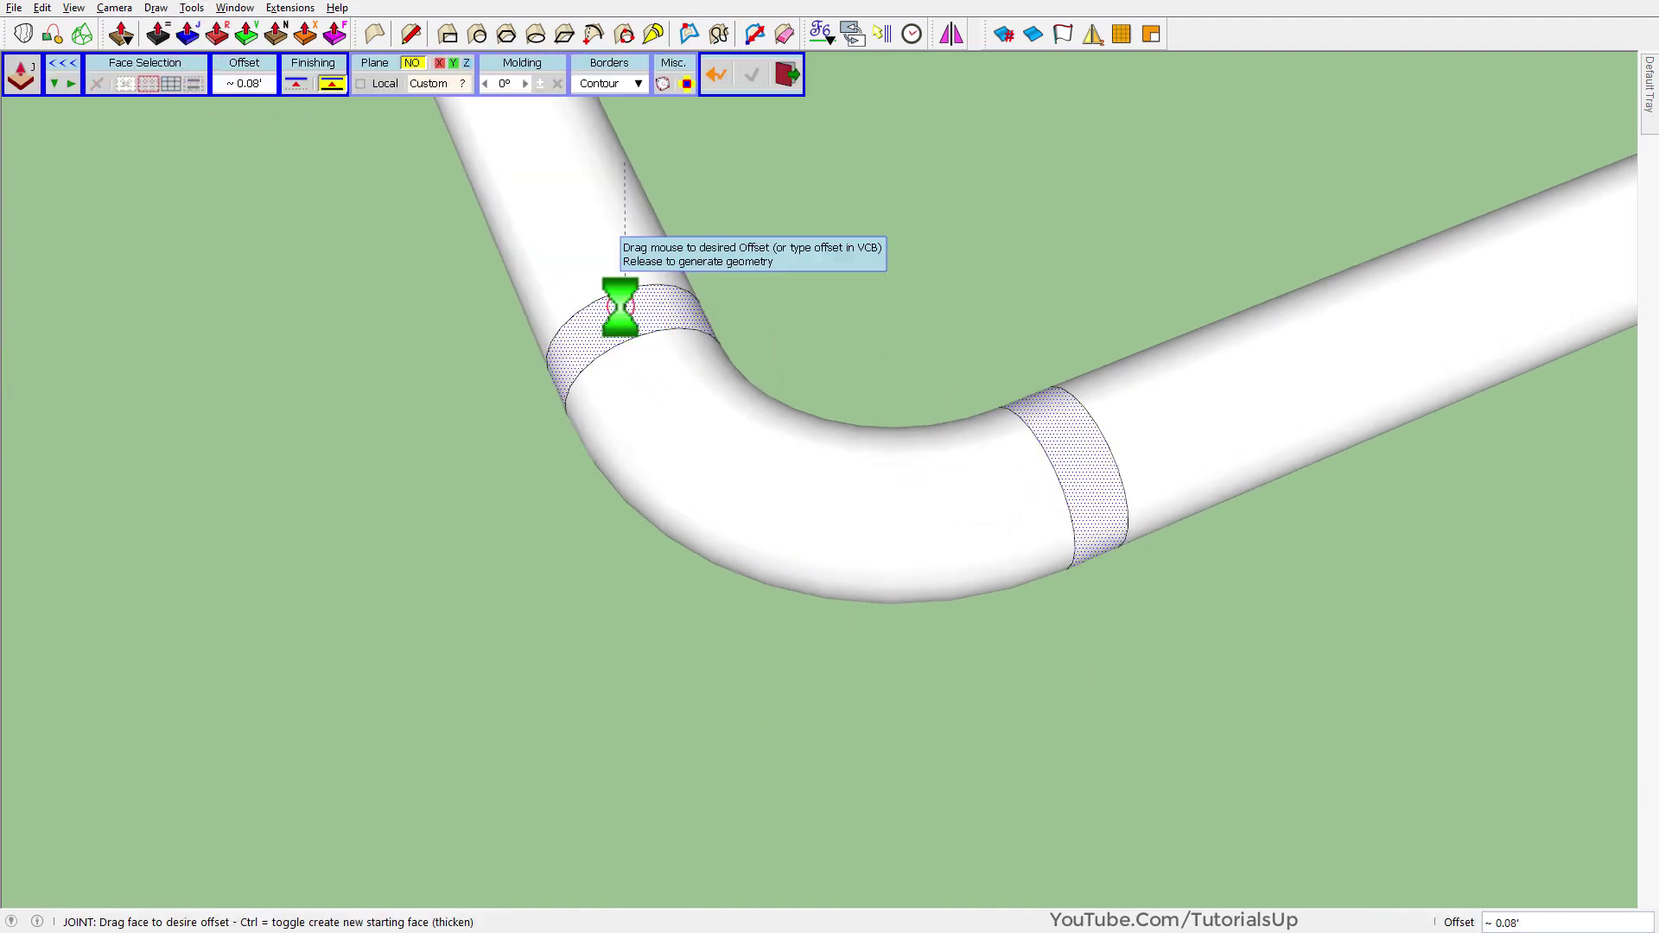
pyautogui.moveTo(622, 326); pyautogui.dragTo(619, 298)
pyautogui.click(822, 325)
pyautogui.moveTo(1008, 504)
pyautogui.mouseDown(button='middle')
pyautogui.moveTo(326, 381)
pyautogui.moveTo(278, 259)
pyautogui.moveTo(796, 519)
pyautogui.mouseUp(button='middle')
pyautogui.scroll(-1, 1006, 491)
pyautogui.scroll(-1, 1058, 512)
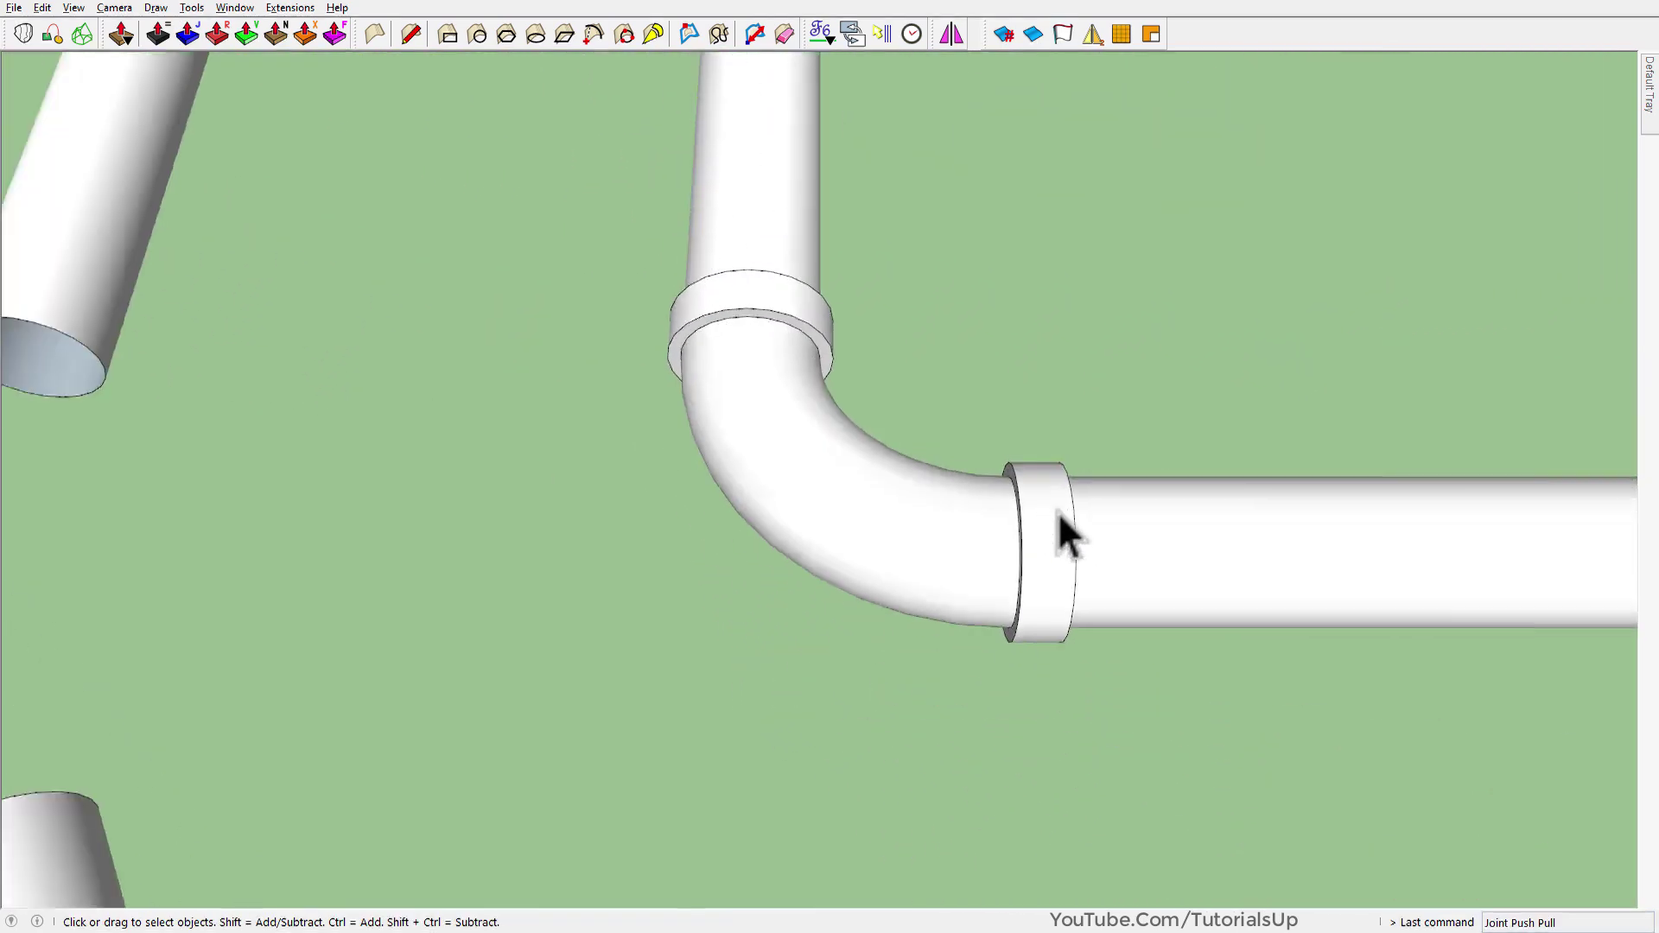
pyautogui.scroll(-3, 916, 521)
pyautogui.moveTo(916, 521)
pyautogui.mouseDown(button='middle')
pyautogui.moveTo(610, 667)
pyautogui.moveTo(639, 527)
pyautogui.moveTo(728, 593)
pyautogui.moveTo(515, 495)
pyautogui.mouseUp(button='middle')
# - Loft a curved spline bend between the first pair of facing pipe ends
pyautogui.scroll(2, 635, 247)
pyautogui.moveTo(630, 245); pyautogui.dragTo(946, 713)
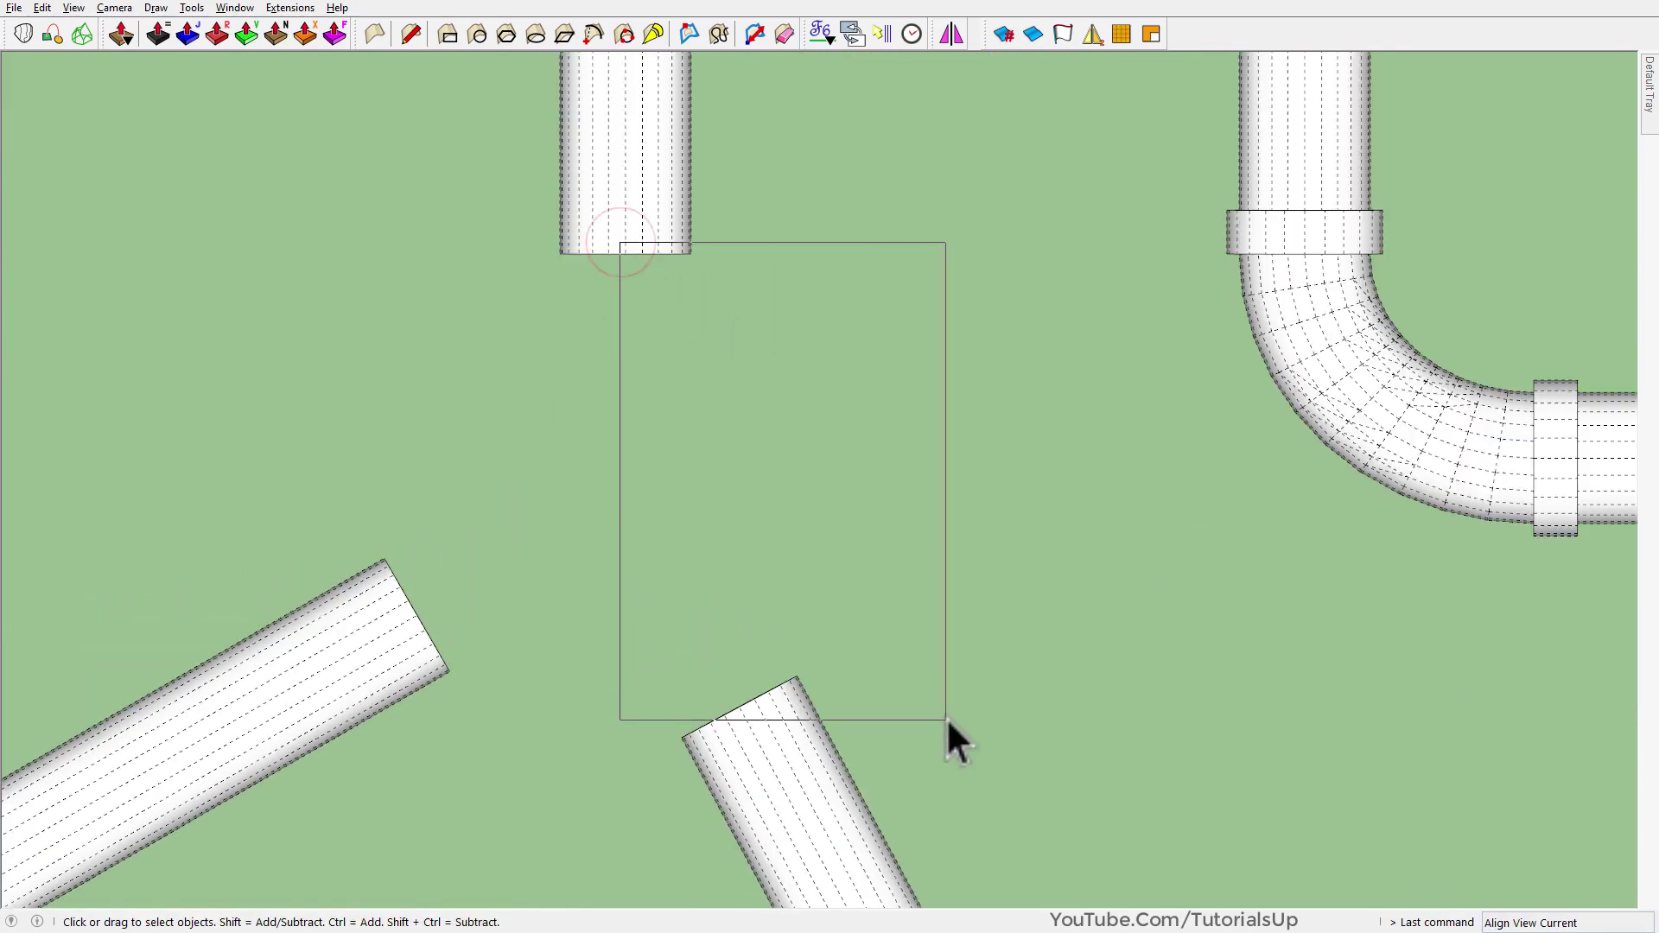
pyautogui.click(26, 31)
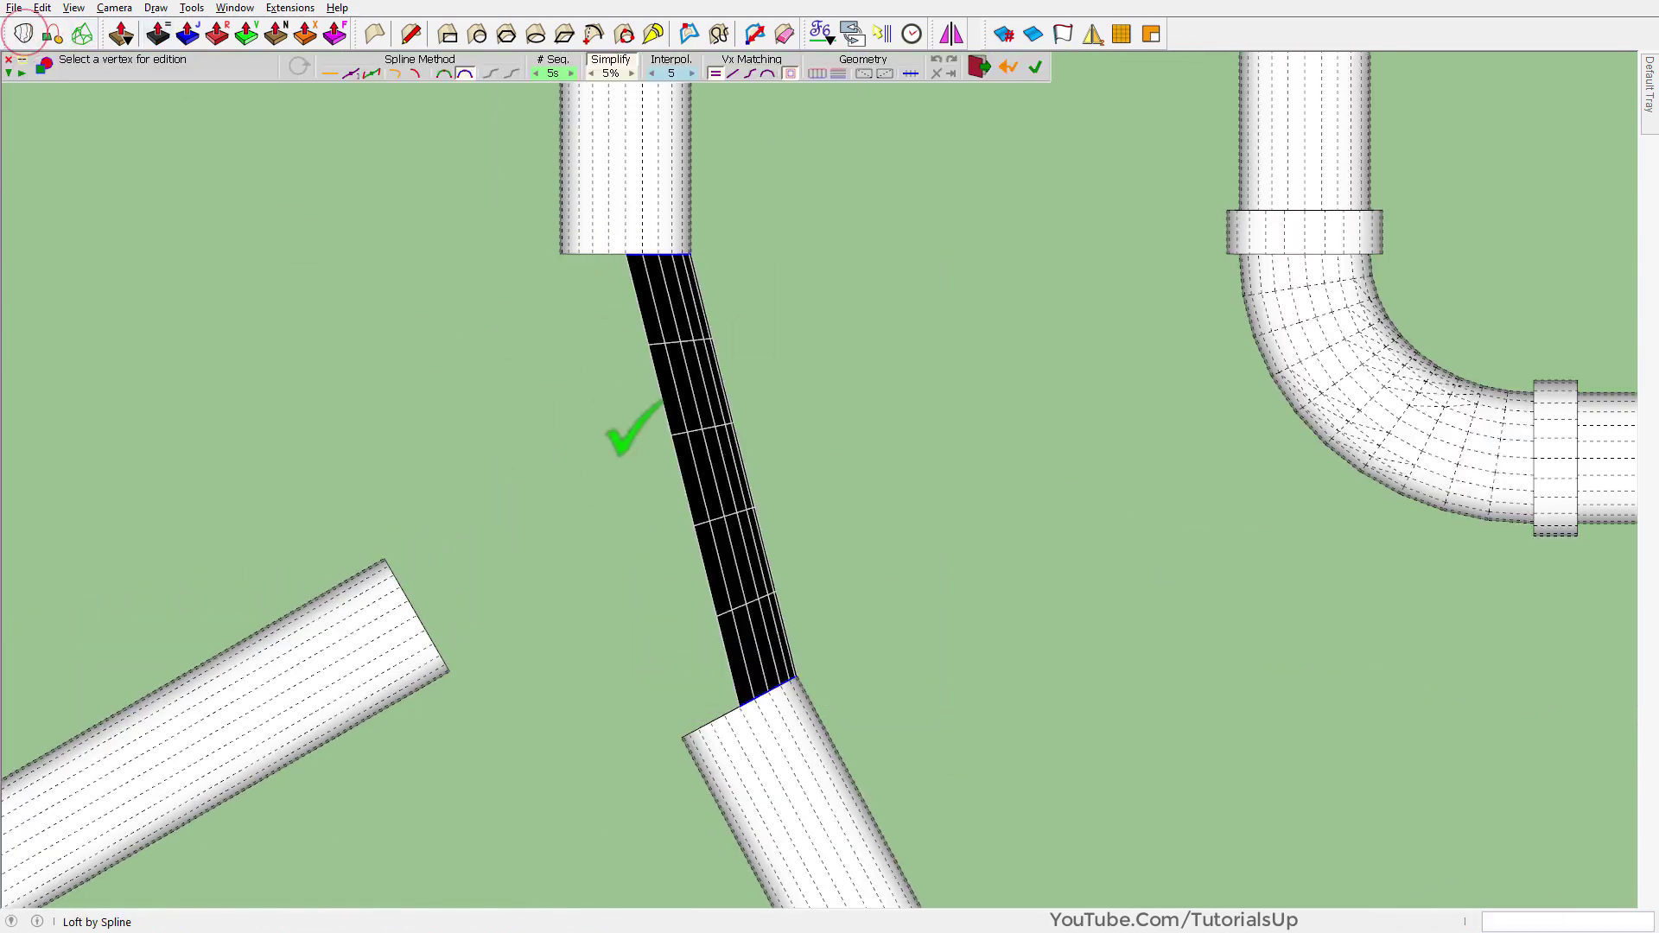
pyautogui.click(410, 74)
pyautogui.click(912, 348)
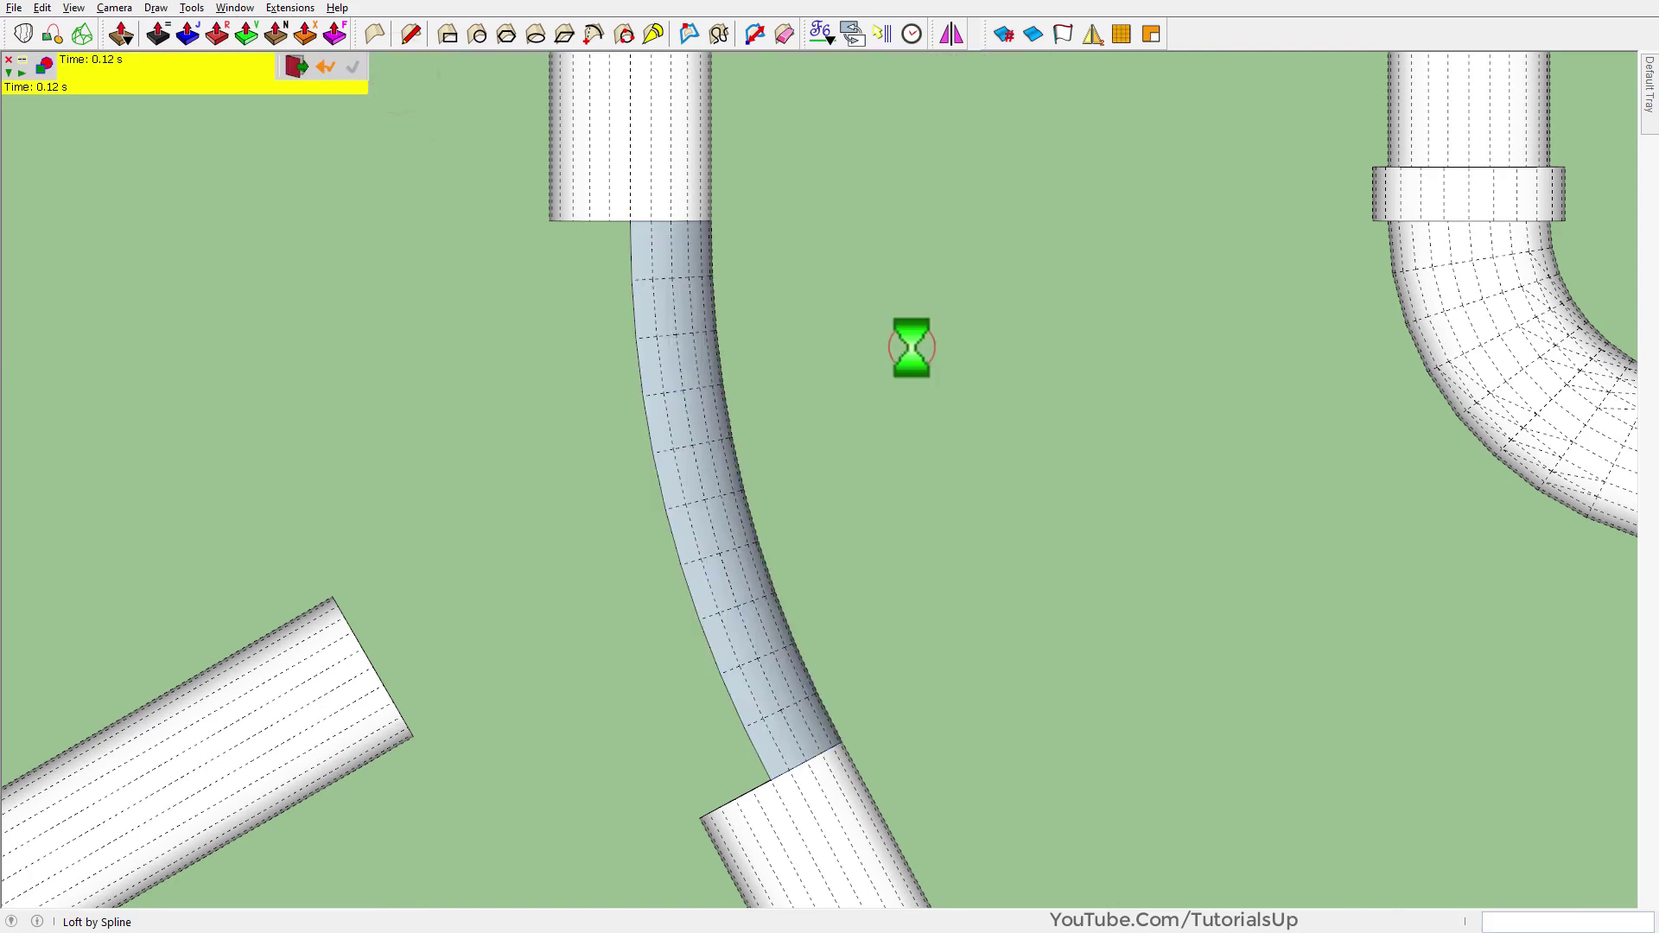
# - Loft a second curved bend joining the top and lower-left pipe ends
pyautogui.moveTo(645, 667); pyautogui.dragTo(645, 671)
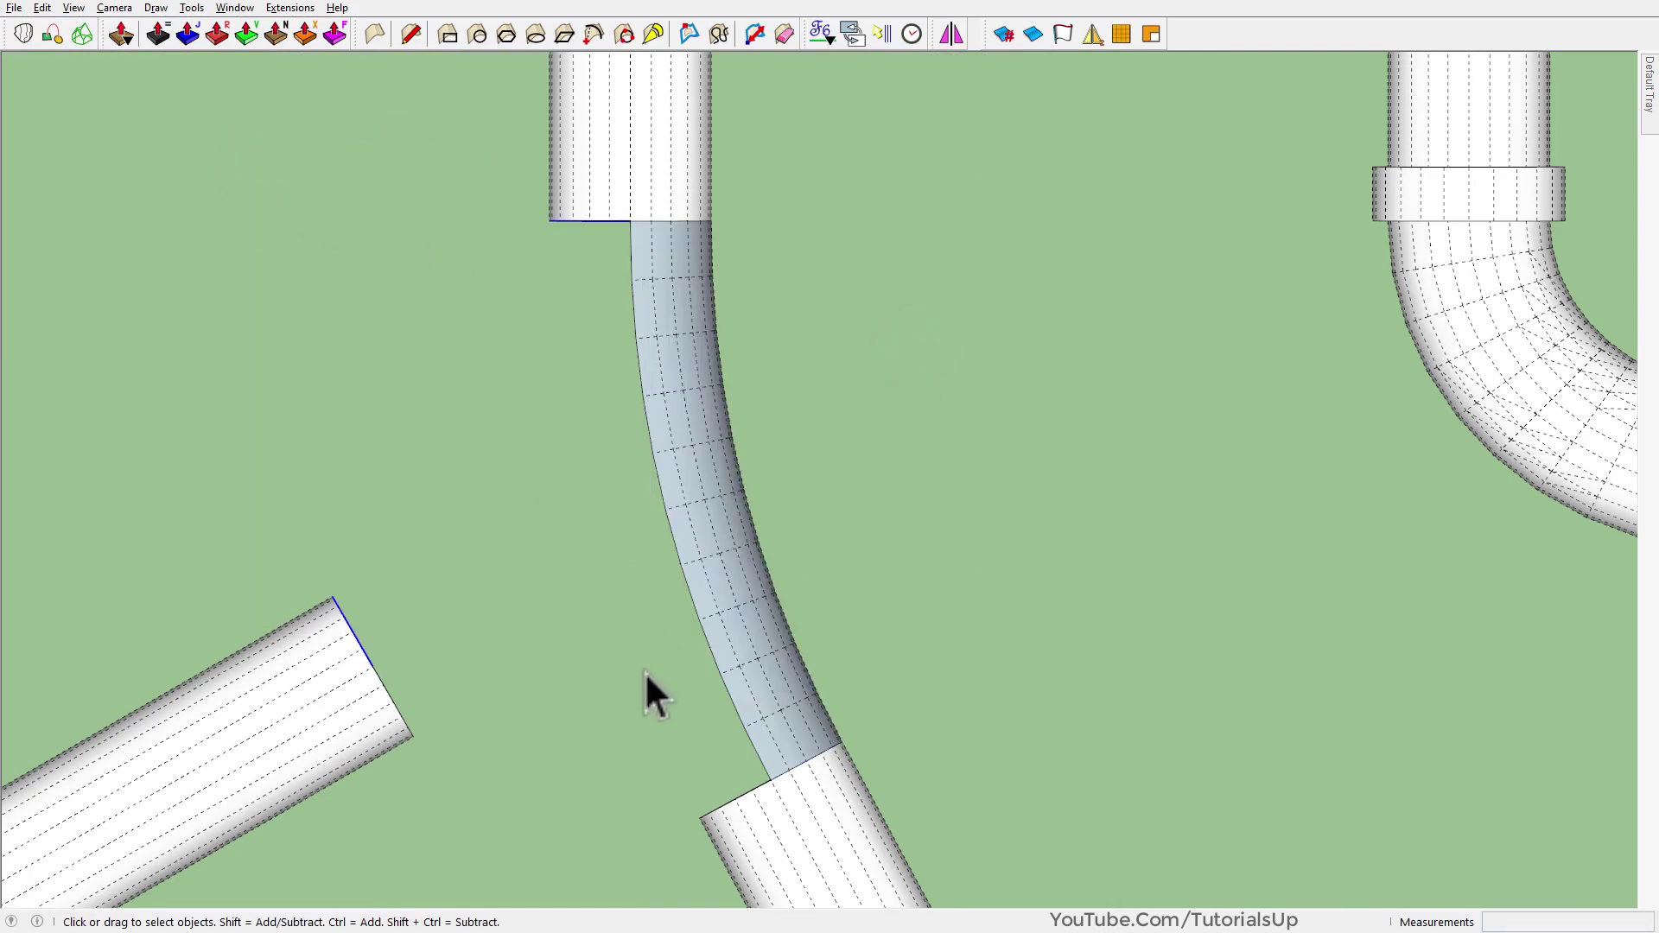
pyautogui.click(26, 32)
pyautogui.click(398, 76)
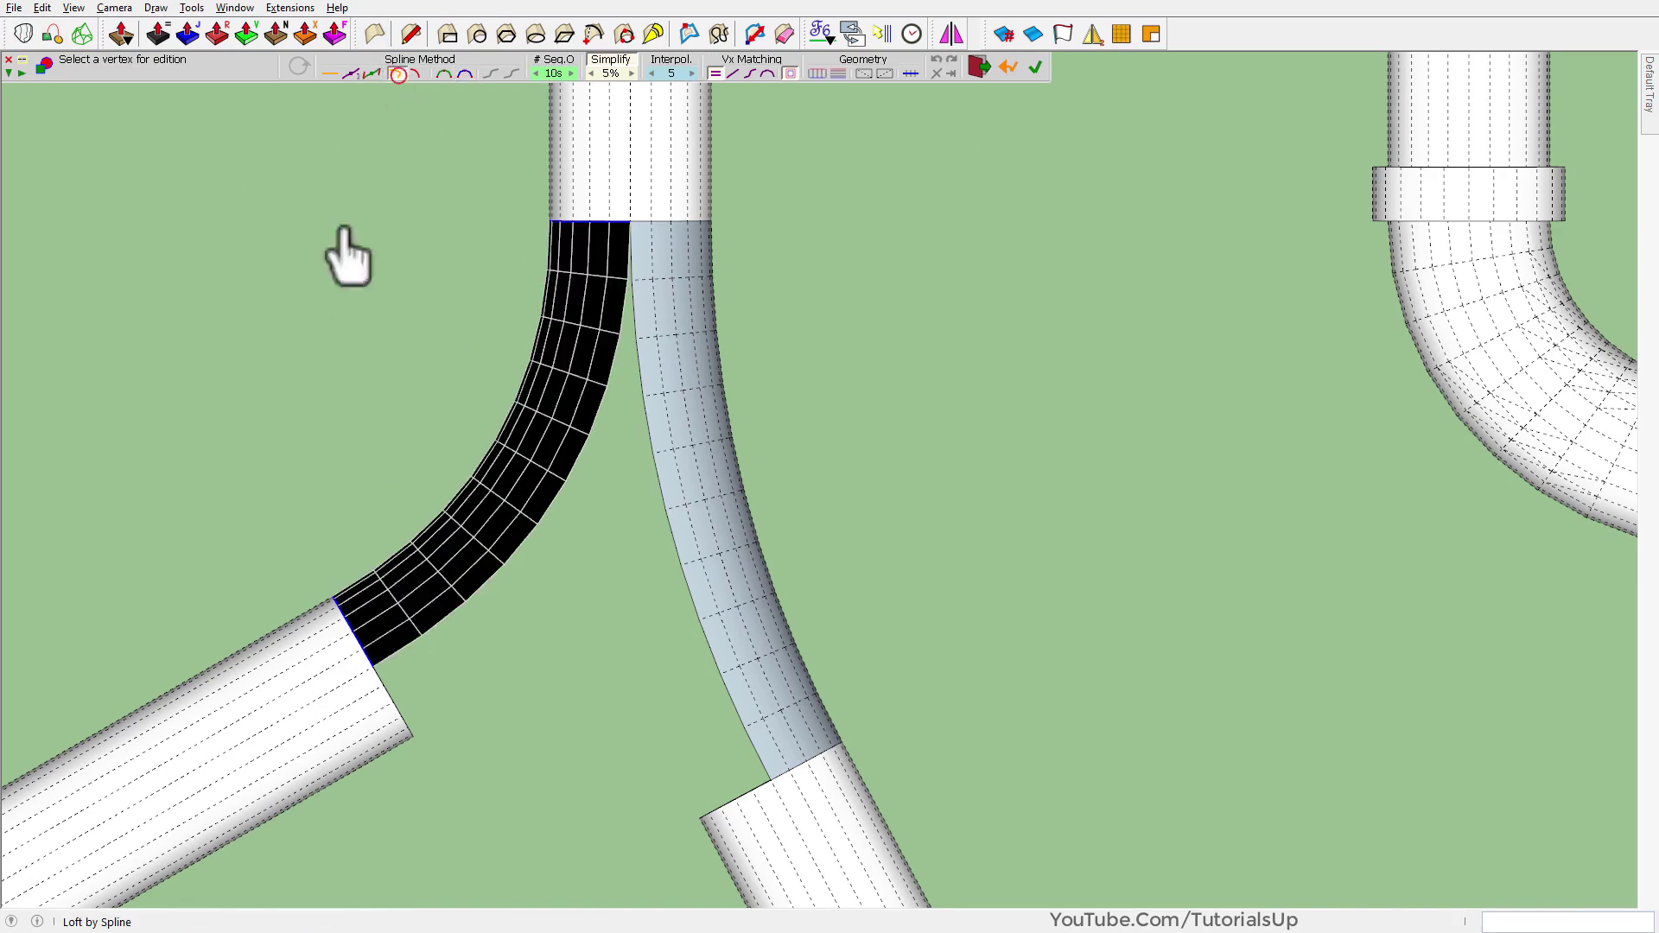
pyautogui.click(305, 270)
# - Loft a third curved bend between the two lower pipe ends
pyautogui.scroll(2, 536, 639)
pyautogui.moveTo(427, 574); pyautogui.dragTo(893, 790)
pyautogui.click(26, 34)
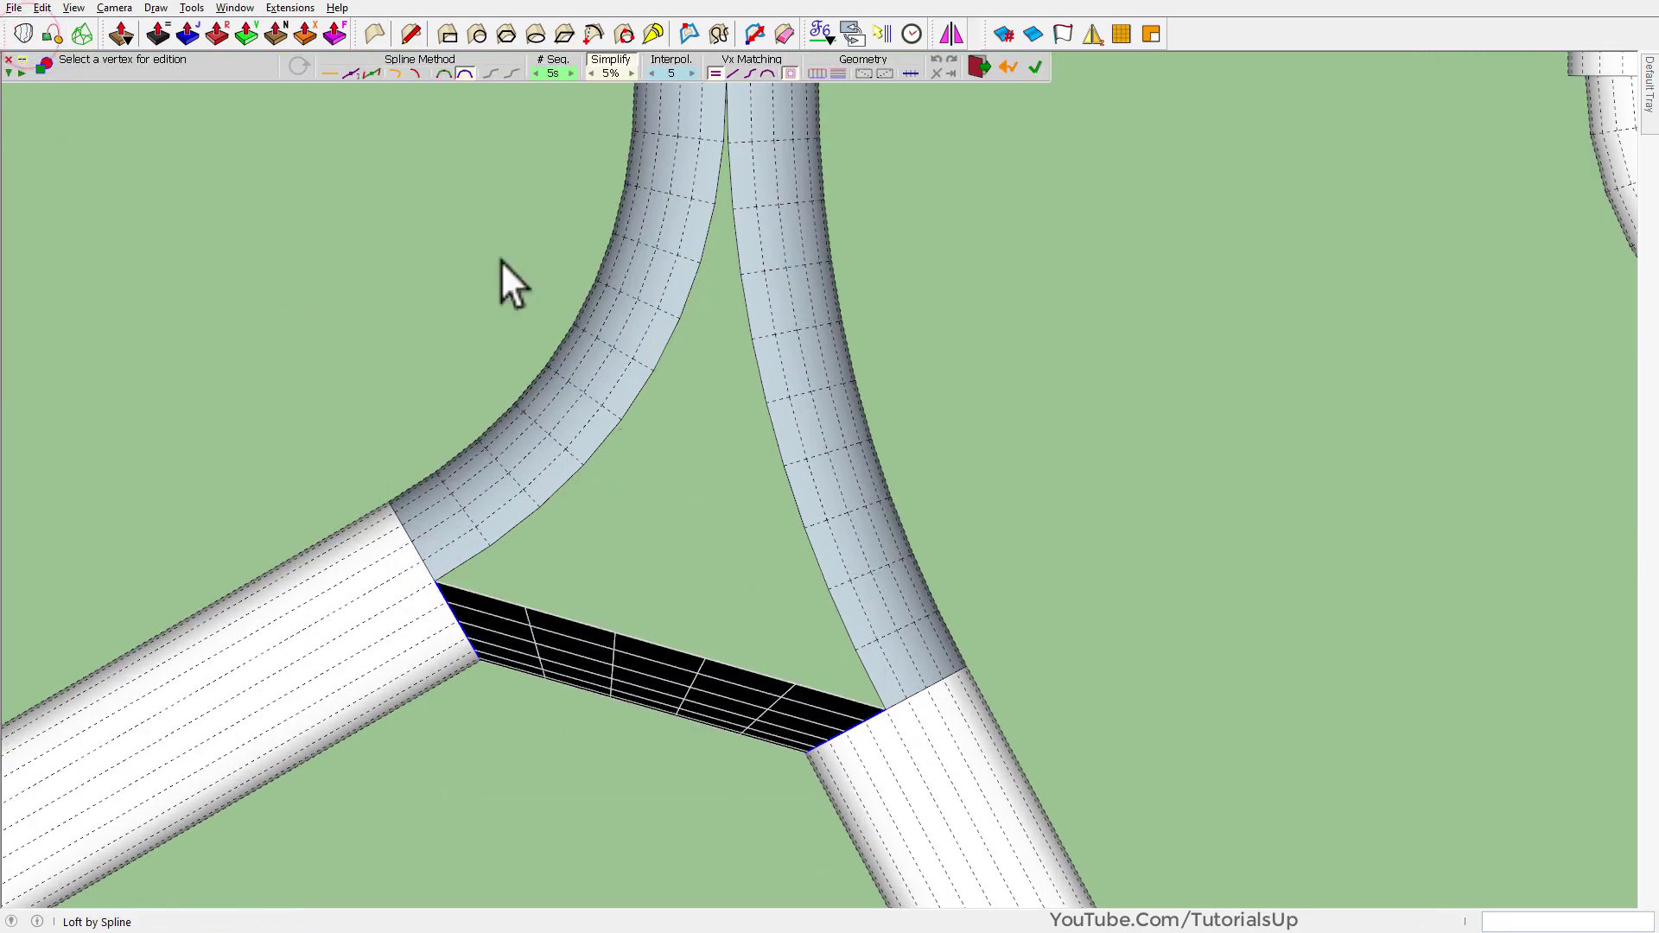
pyautogui.click(414, 73)
pyautogui.click(968, 540)
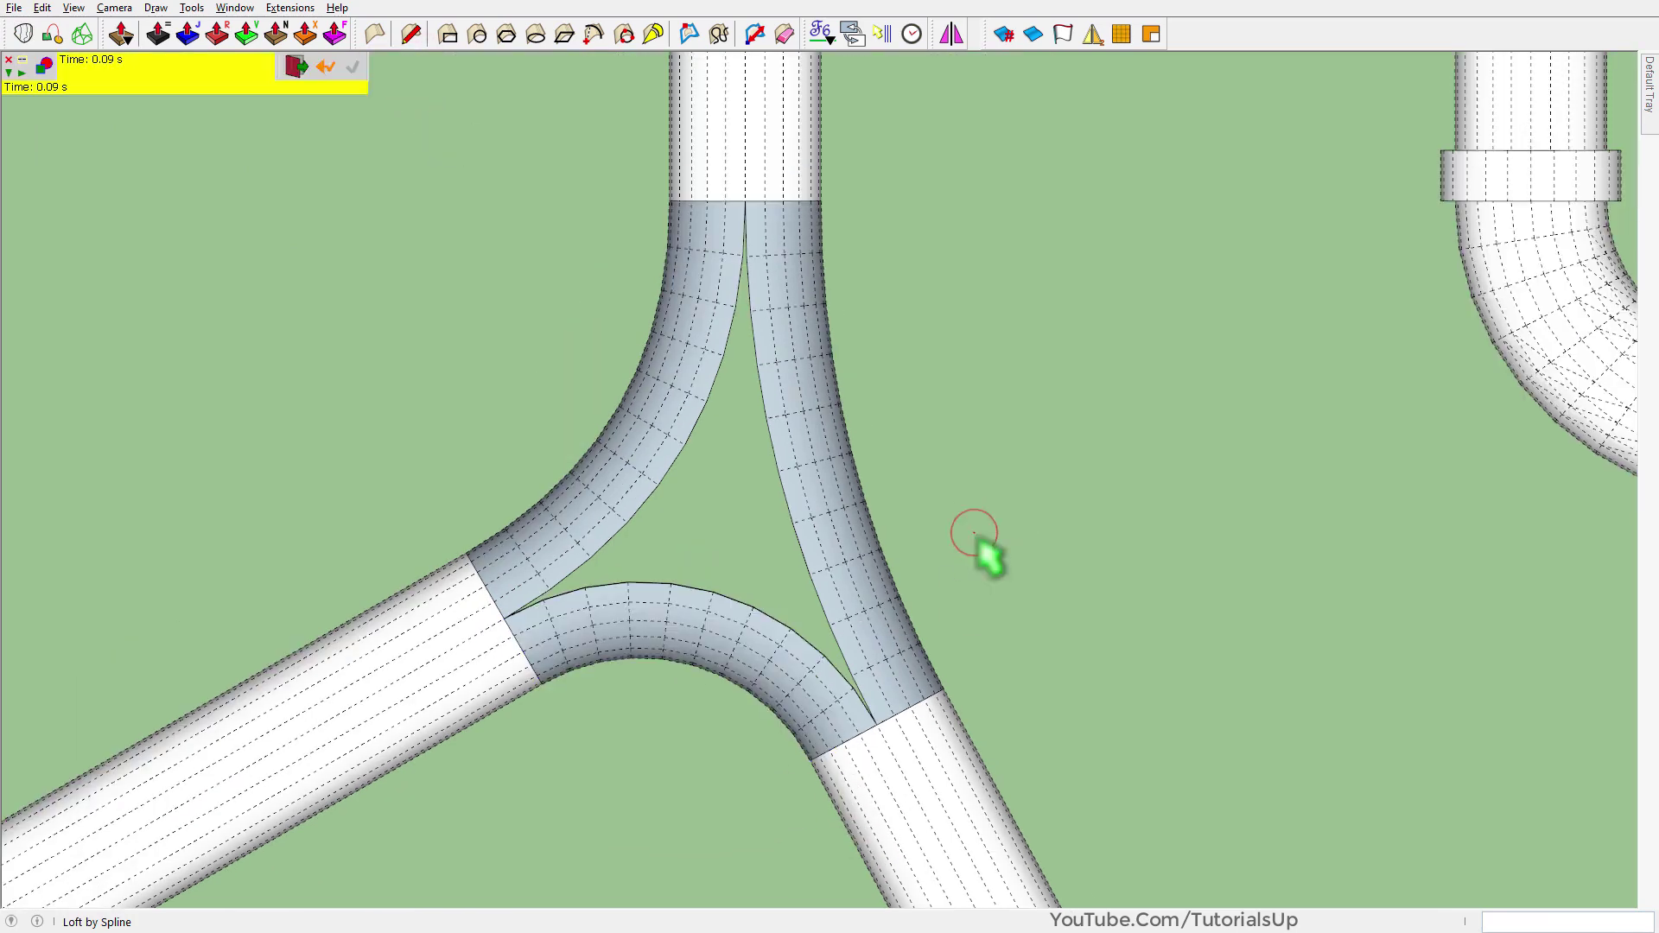
pyautogui.moveTo(968, 541)
pyautogui.mouseDown(button='middle')
pyautogui.moveTo(541, 389)
pyautogui.moveTo(675, 379)
pyautogui.mouseUp(button='middle')
pyautogui.scroll(3, 752, 407)
# - Explode the loft into faces and regroup them as one junction group
pyautogui.rightClick(752, 407)
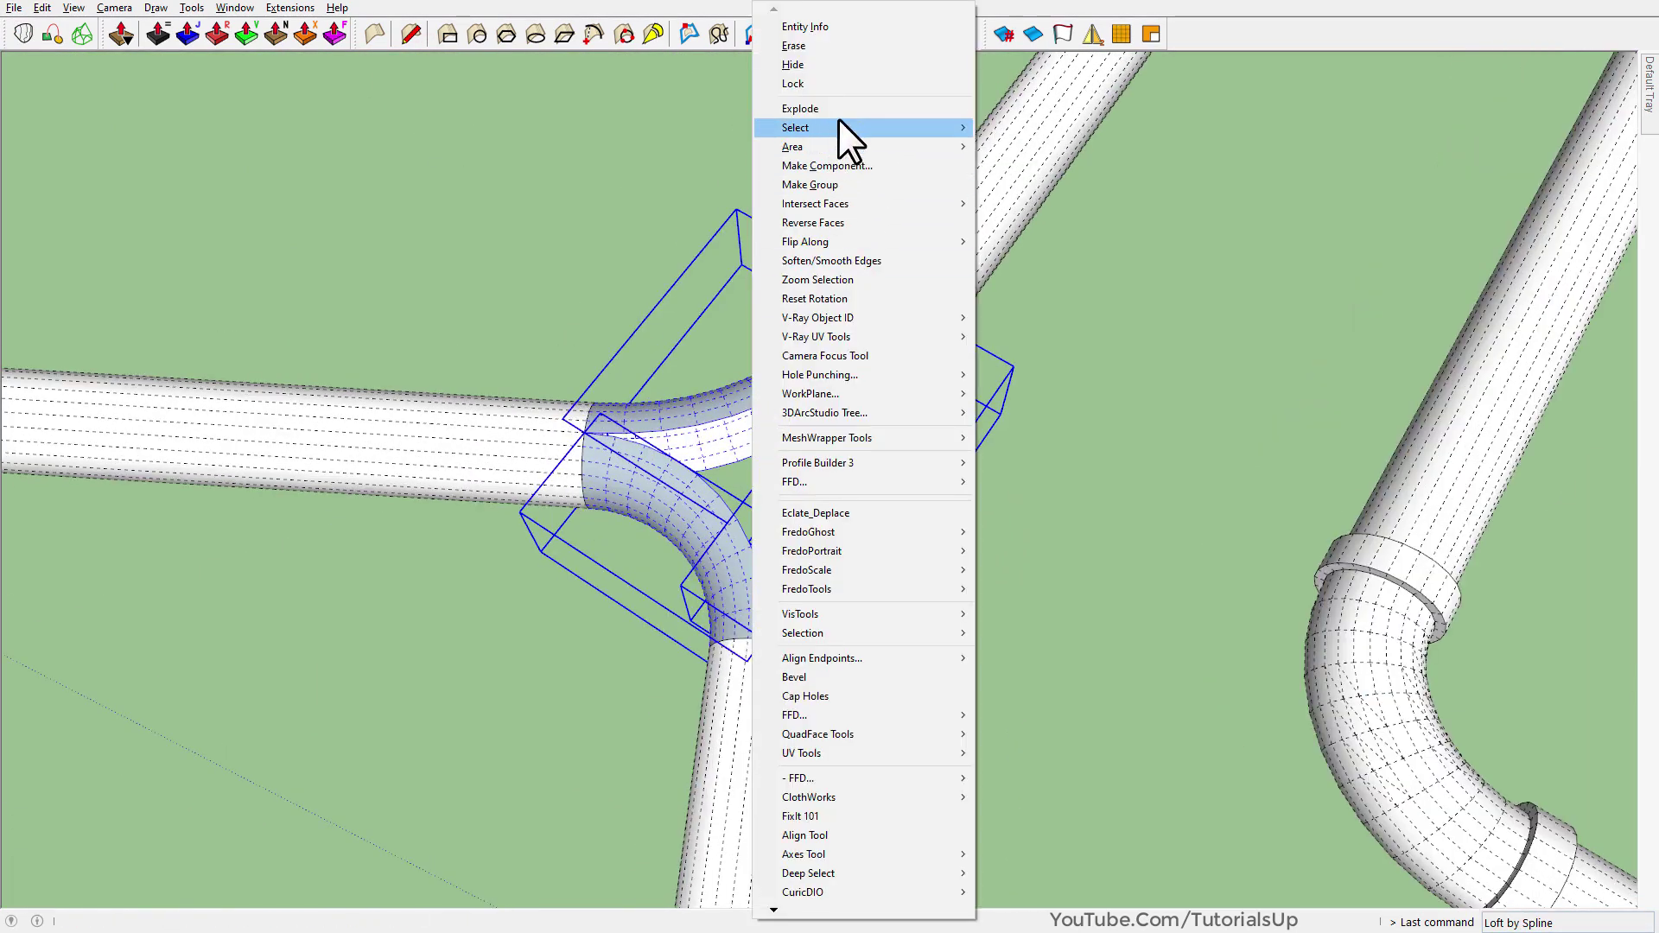
pyautogui.click(859, 111)
pyautogui.rightClick(754, 407)
pyautogui.click(813, 165)
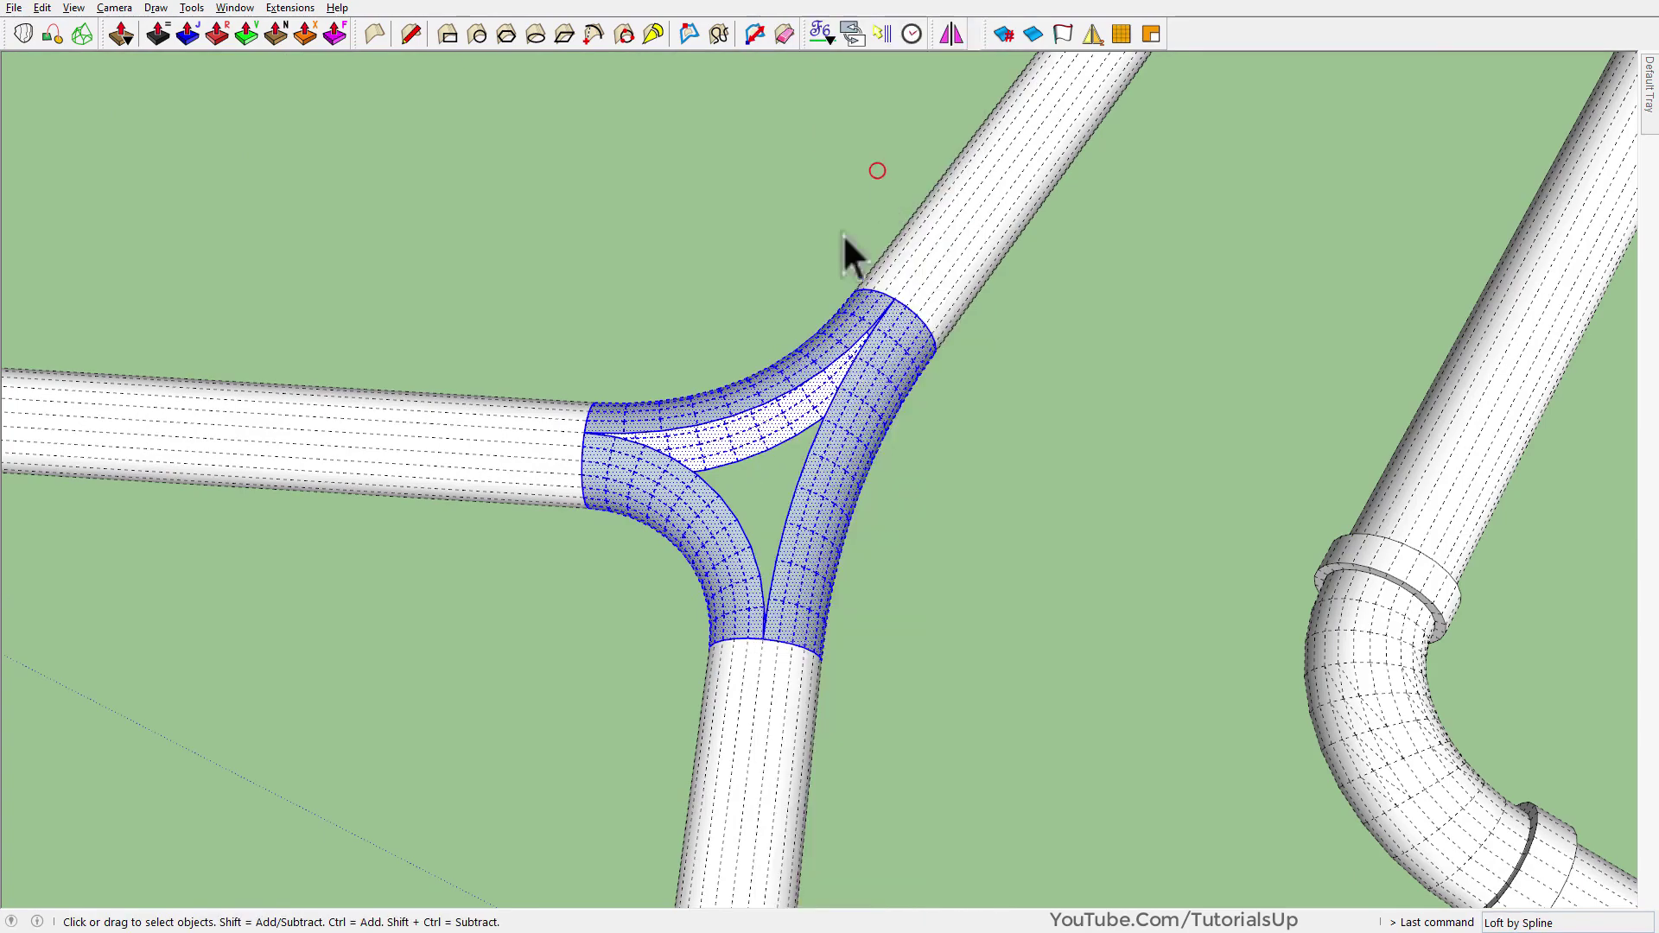
# - Reverse the inside-out faces of the junction arcs with FredoTools Reverse Faces
pyautogui.click(853, 33)
pyautogui.click(822, 426)
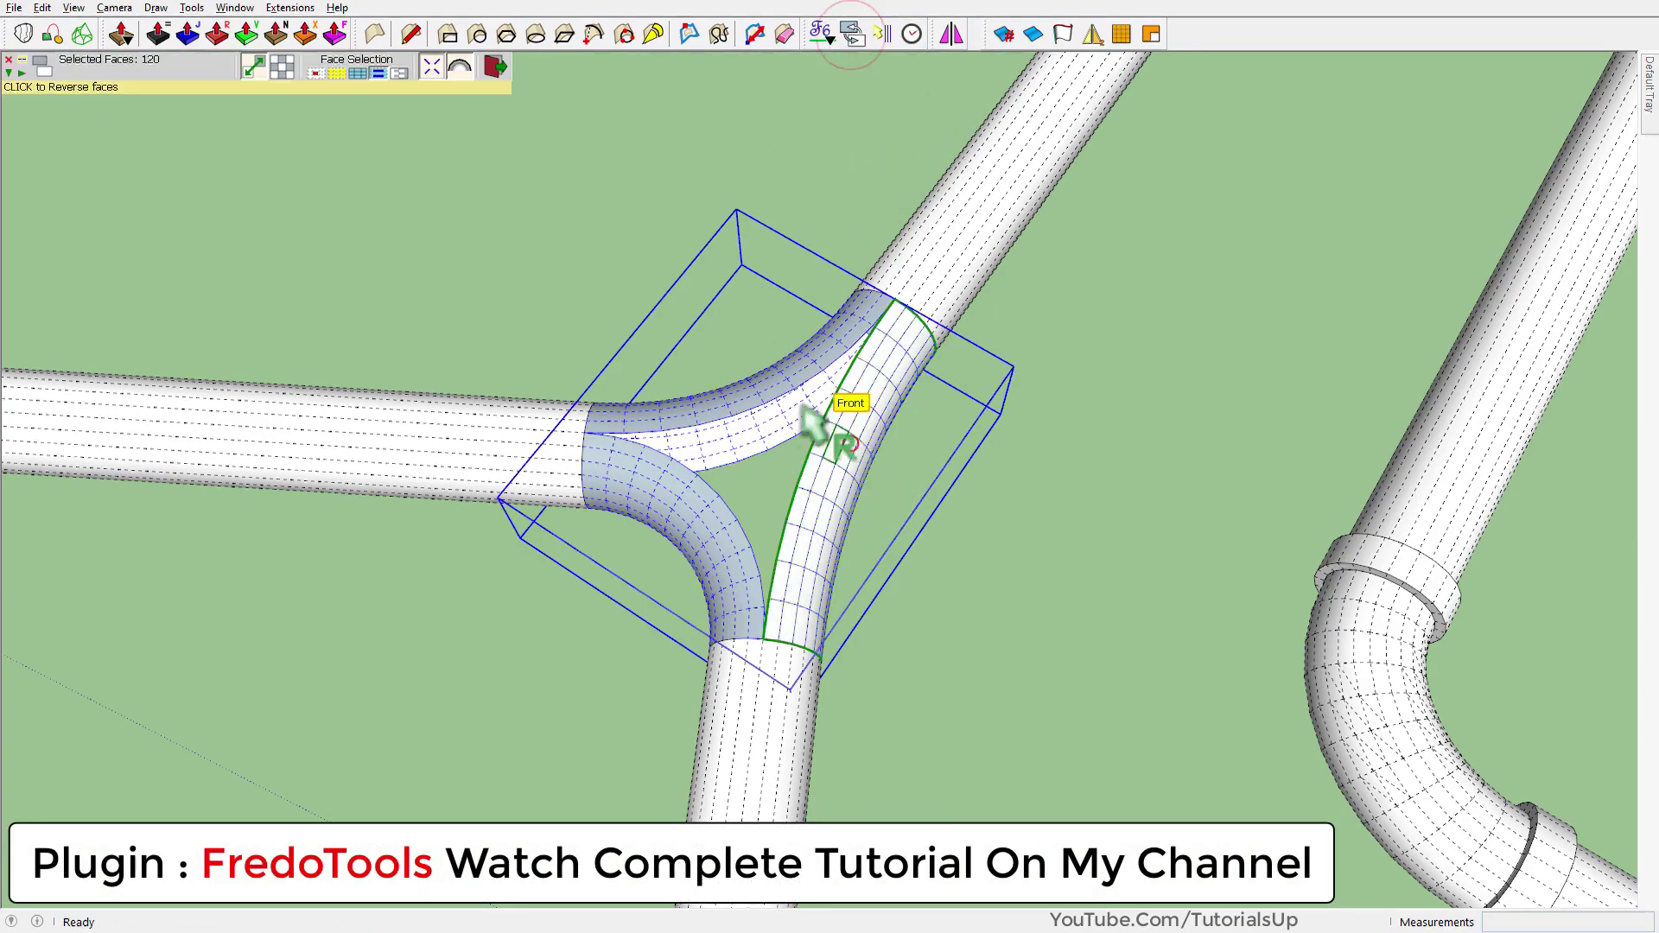
pyautogui.click(711, 548)
pyautogui.moveTo(711, 548); pyautogui.dragTo(907, 571, button='middle')
pyautogui.press('space')
pyautogui.moveTo(804, 508); pyautogui.dragTo(769, 486, button='middle')
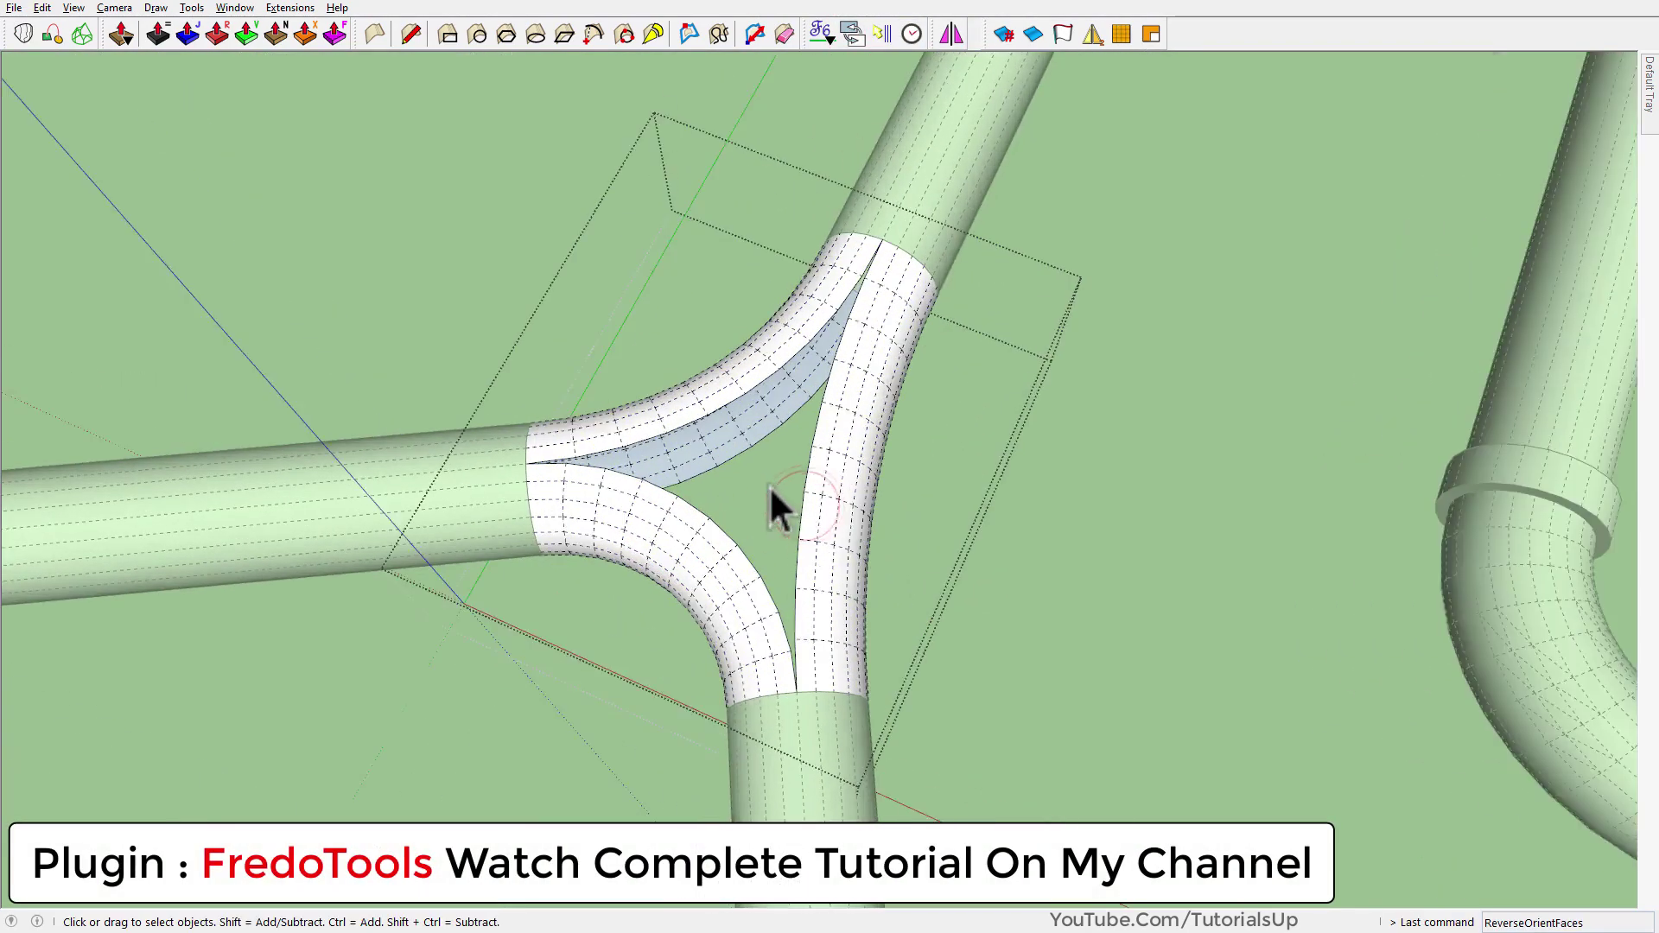
pyautogui.scroll(3, 713, 485)
# - Fill the central triangular hole with Face Finder and select the whole junction mesh
pyautogui.click(1033, 34)
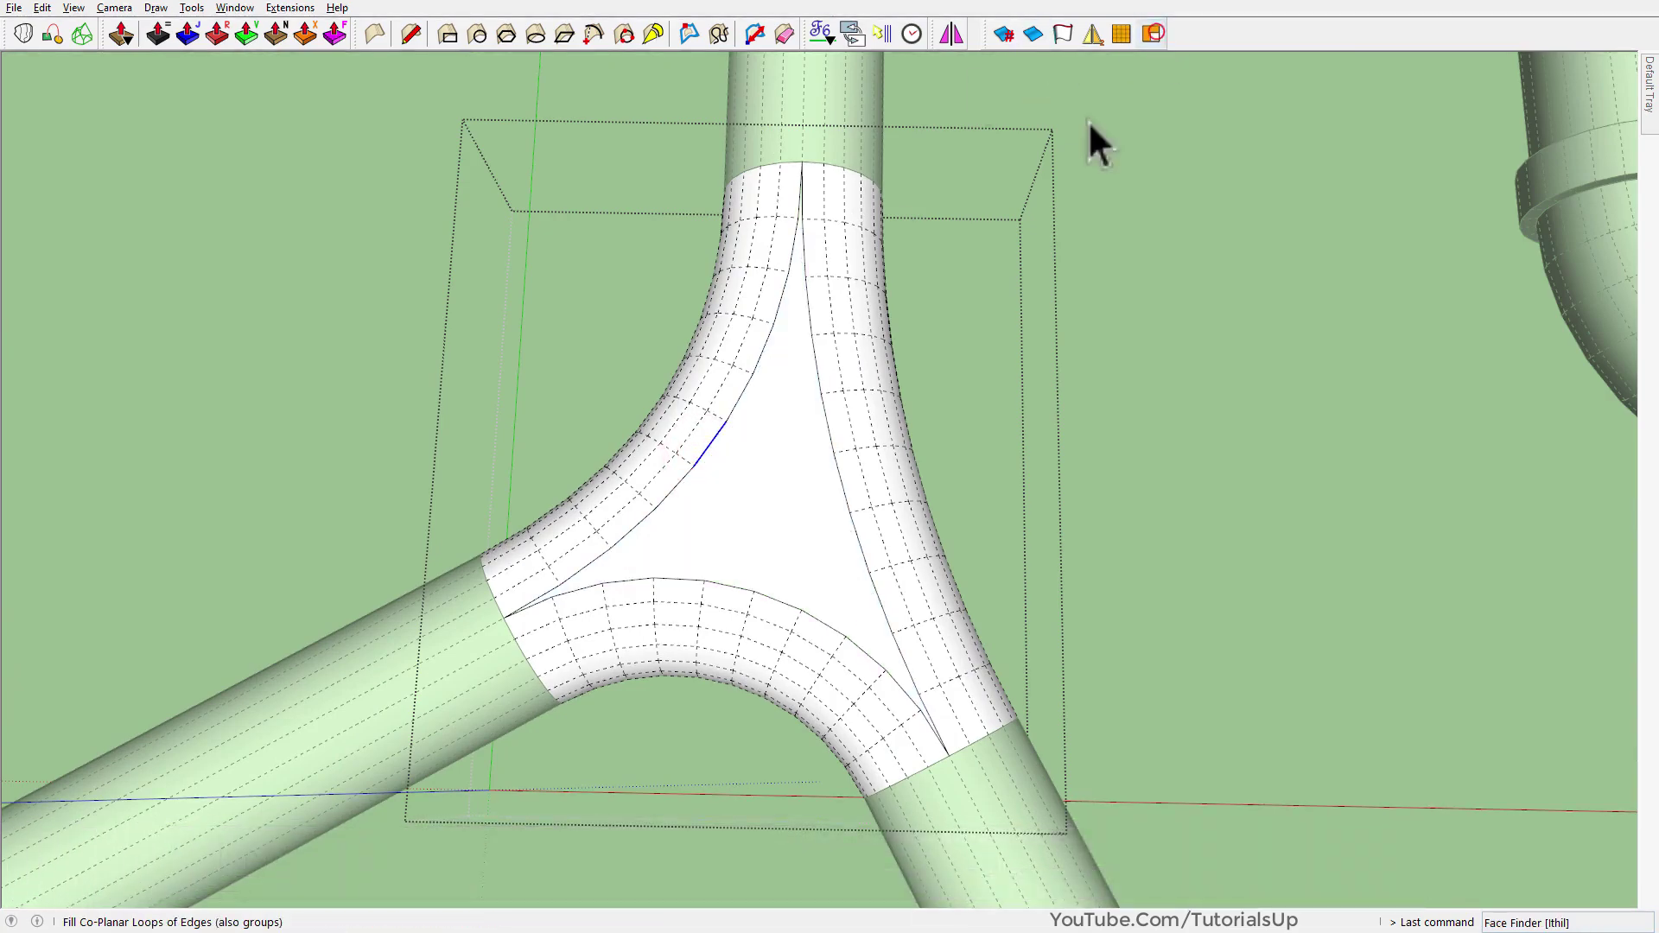
pyautogui.moveTo(1087, 121); pyautogui.dragTo(786, 376, button='middle')
pyautogui.tripleClick(787, 376)
# - Smooth the junction with AMS Smooth Run and offset bands beside each ring edge
pyautogui.click(1034, 33)
pyautogui.click(1160, 337)
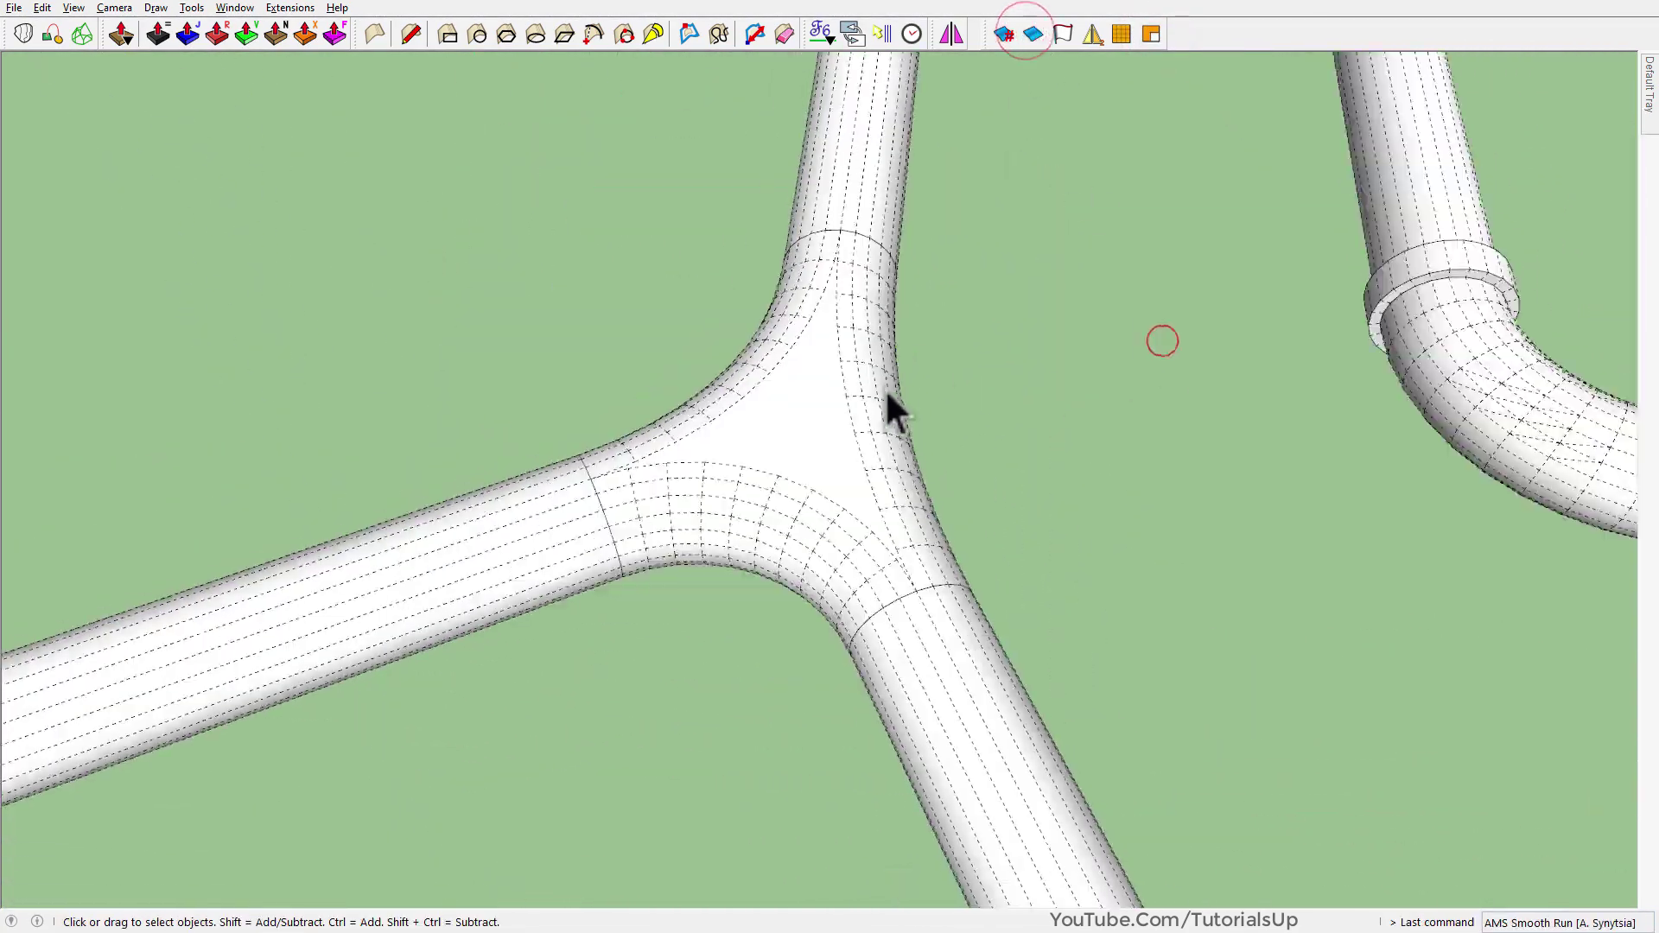
pyautogui.keyDown('ctrl'); pyautogui.click(862, 644); pyautogui.keyUp('ctrl')
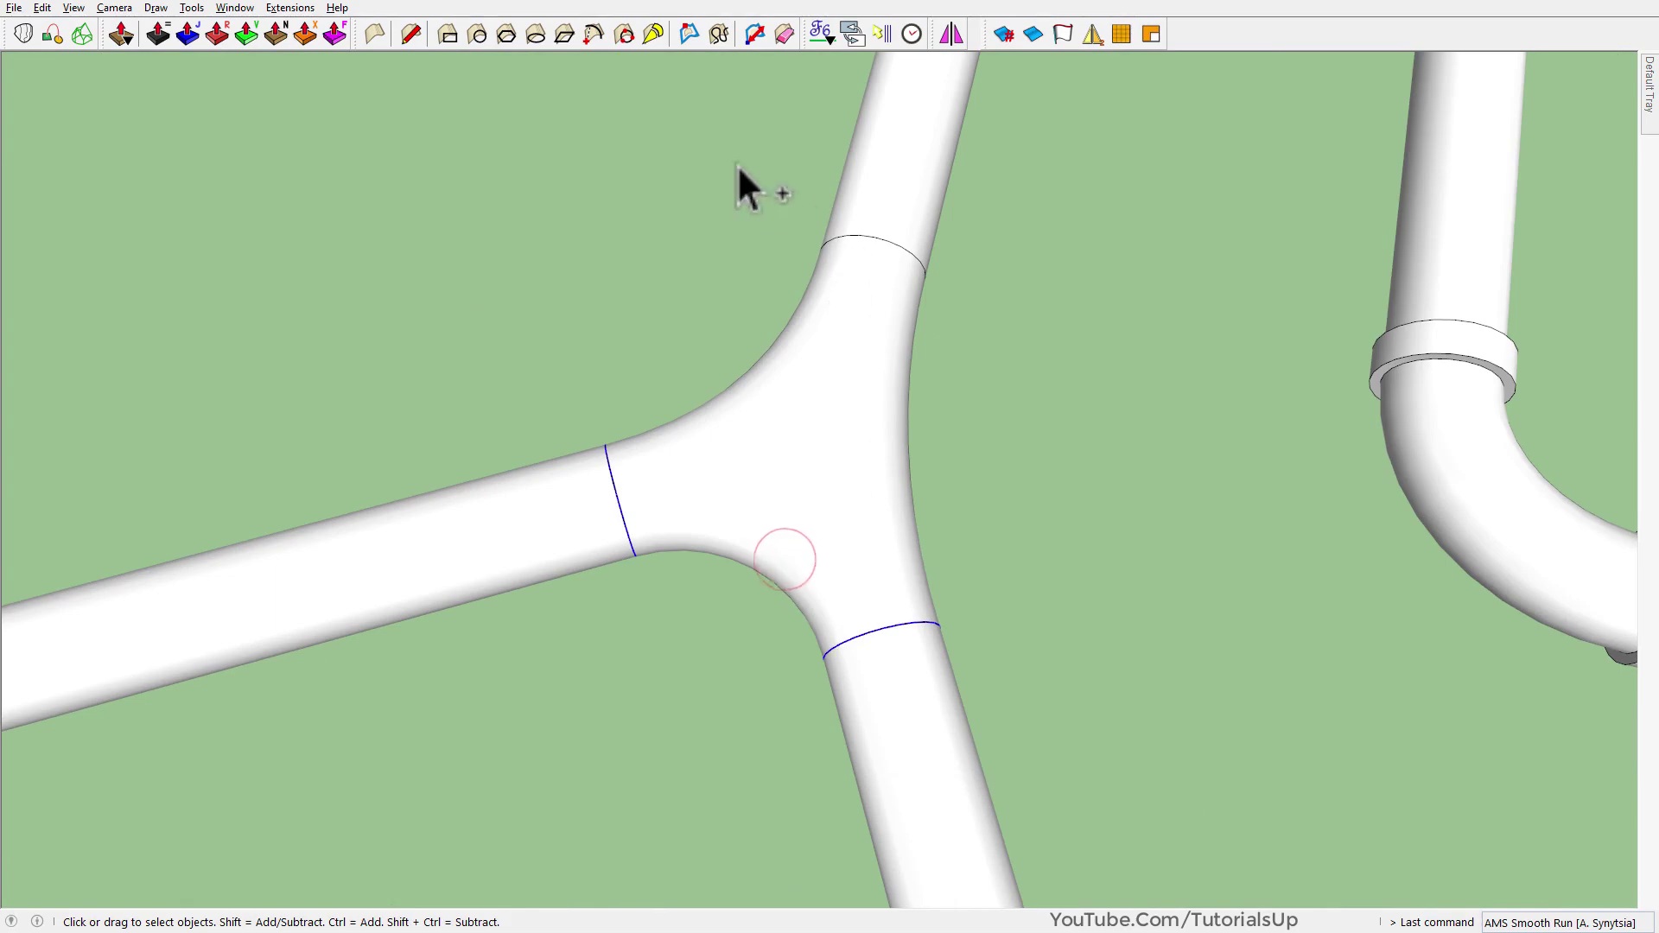
pyautogui.click(705, 37)
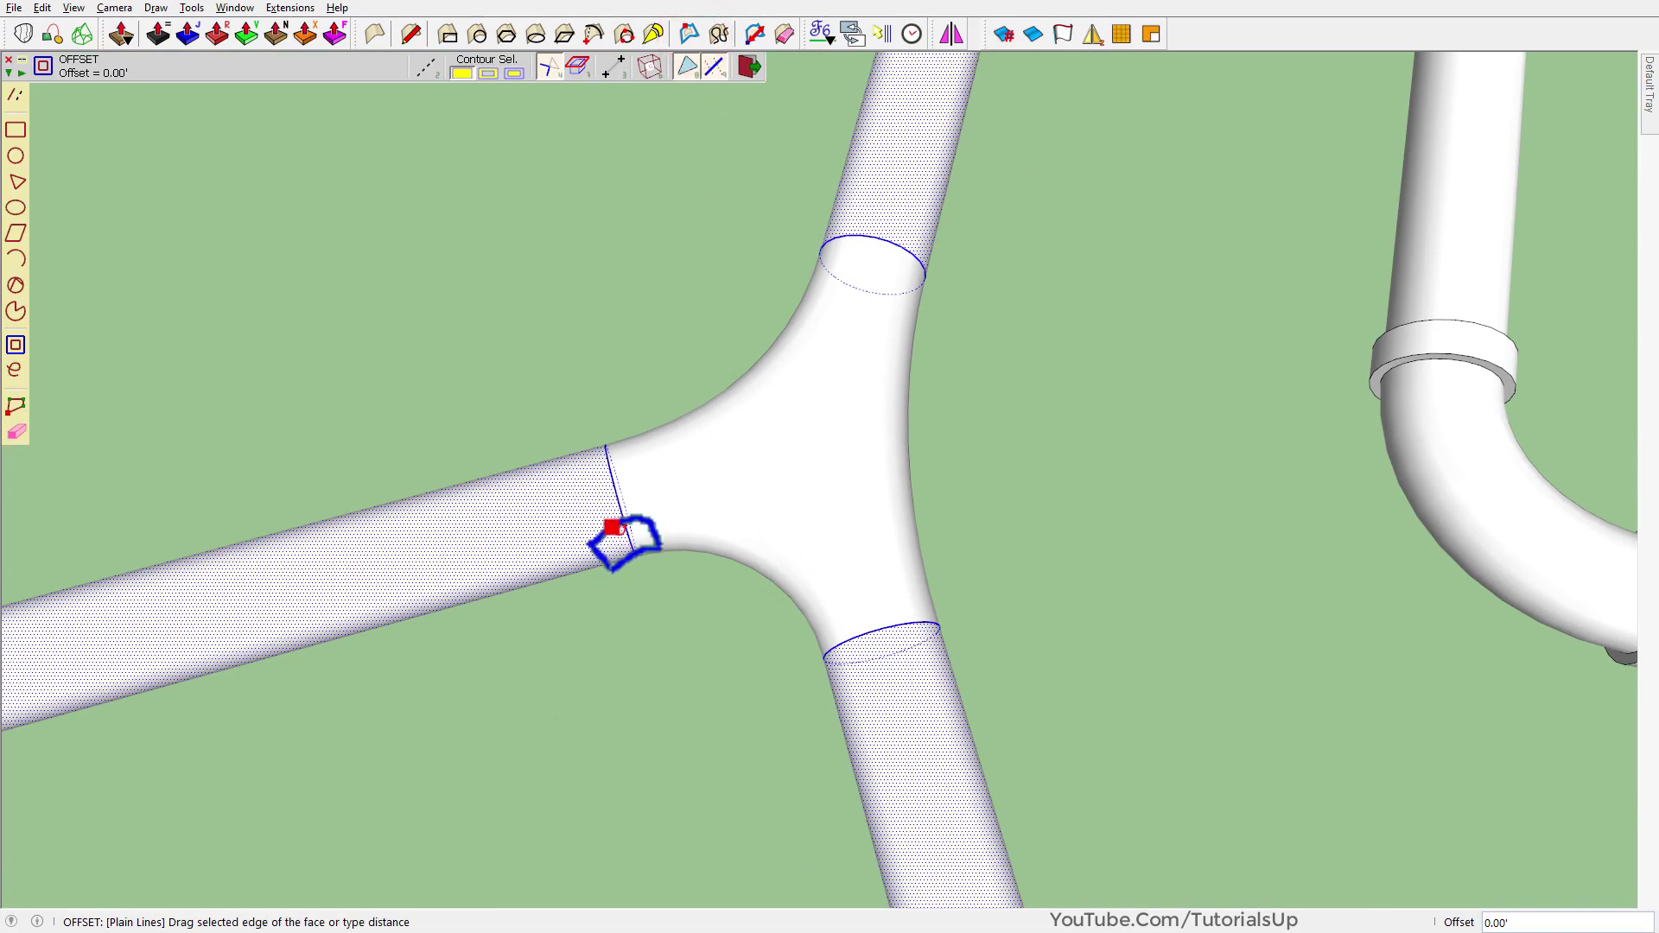
pyautogui.click(587, 544)
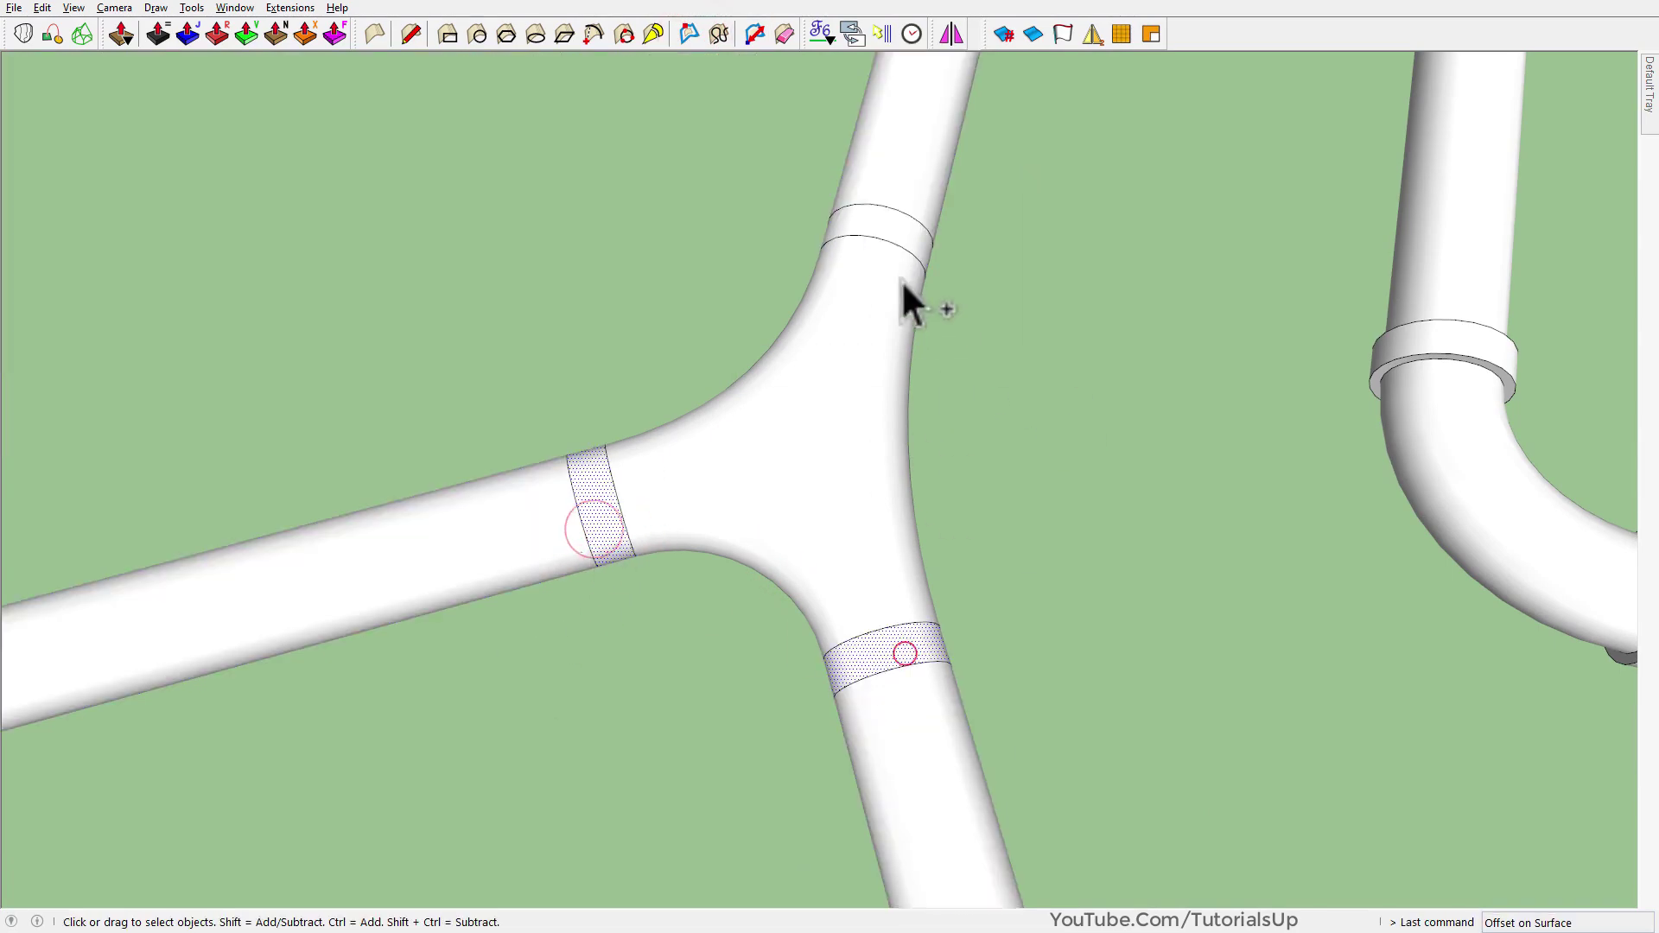
# - Push the offset bands outward into raised collar rings with Joint Push Pull
pyautogui.moveTo(908, 302)
pyautogui.mouseDown(button='middle')
pyautogui.moveTo(702, 333)
pyautogui.moveTo(943, 321)
pyautogui.mouseUp(button='middle')
pyautogui.press('j')
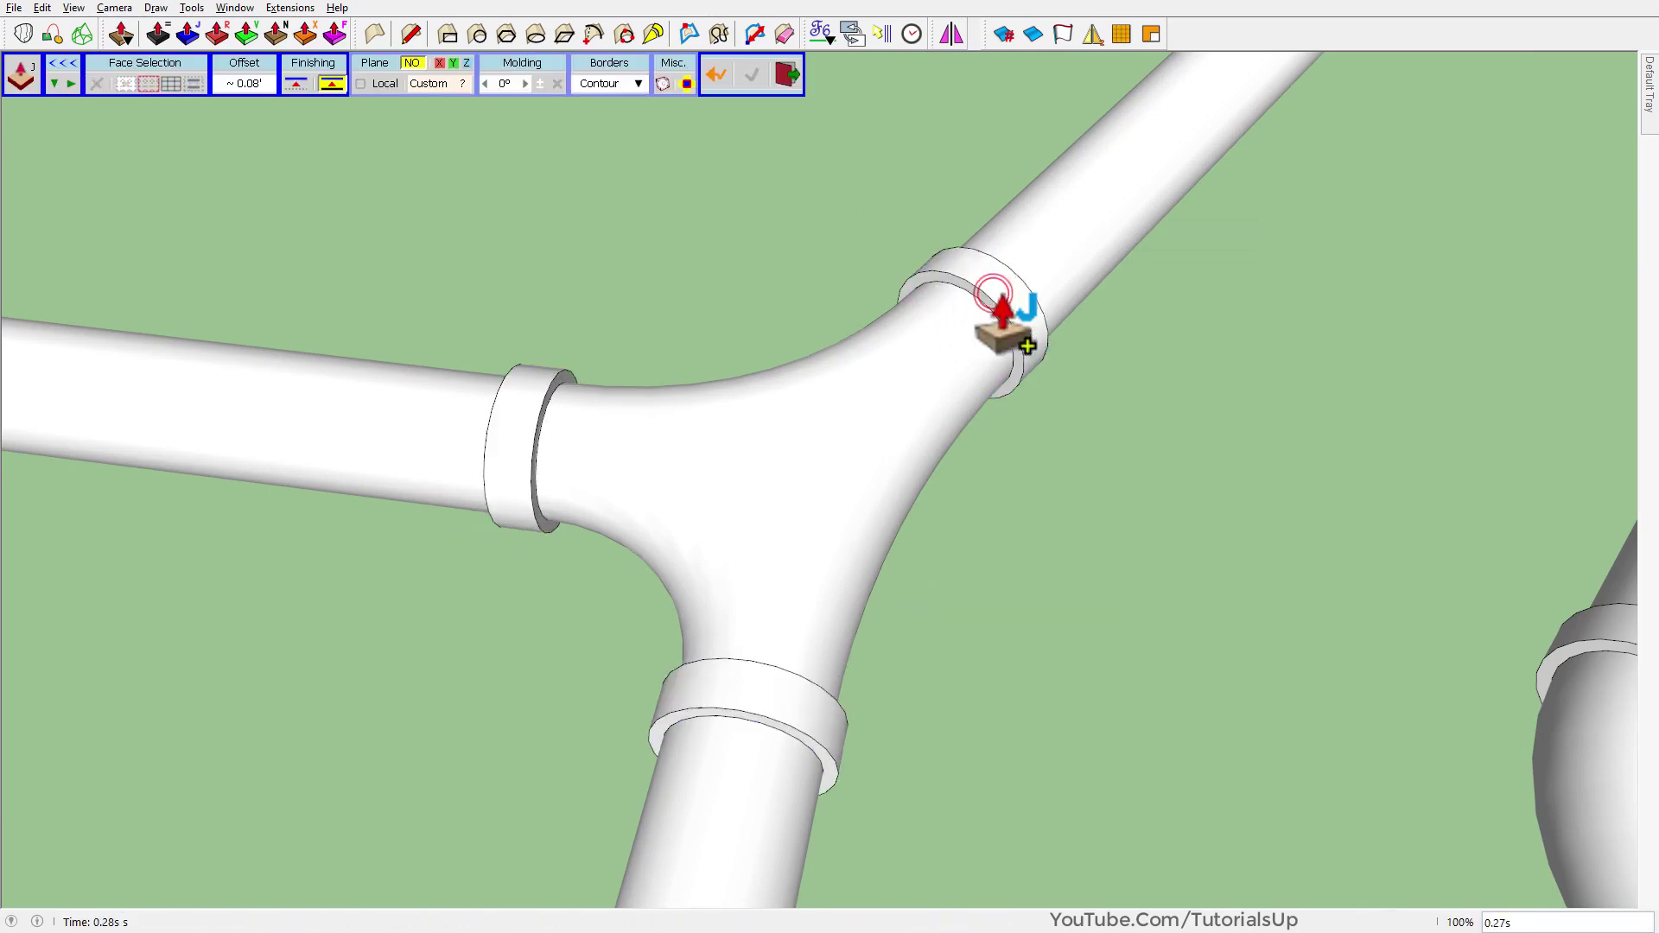
pyautogui.press('Return')
pyautogui.scroll(-5, 760, 328)
pyautogui.moveTo(733, 344)
pyautogui.mouseDown(button='middle')
pyautogui.moveTo(878, 271)
pyautogui.moveTo(180, 730)
pyautogui.moveTo(508, 481)
pyautogui.mouseUp(button='middle')
# - In top view, loft a curved bend between the top and right pipe ends
pyautogui.press('F2')
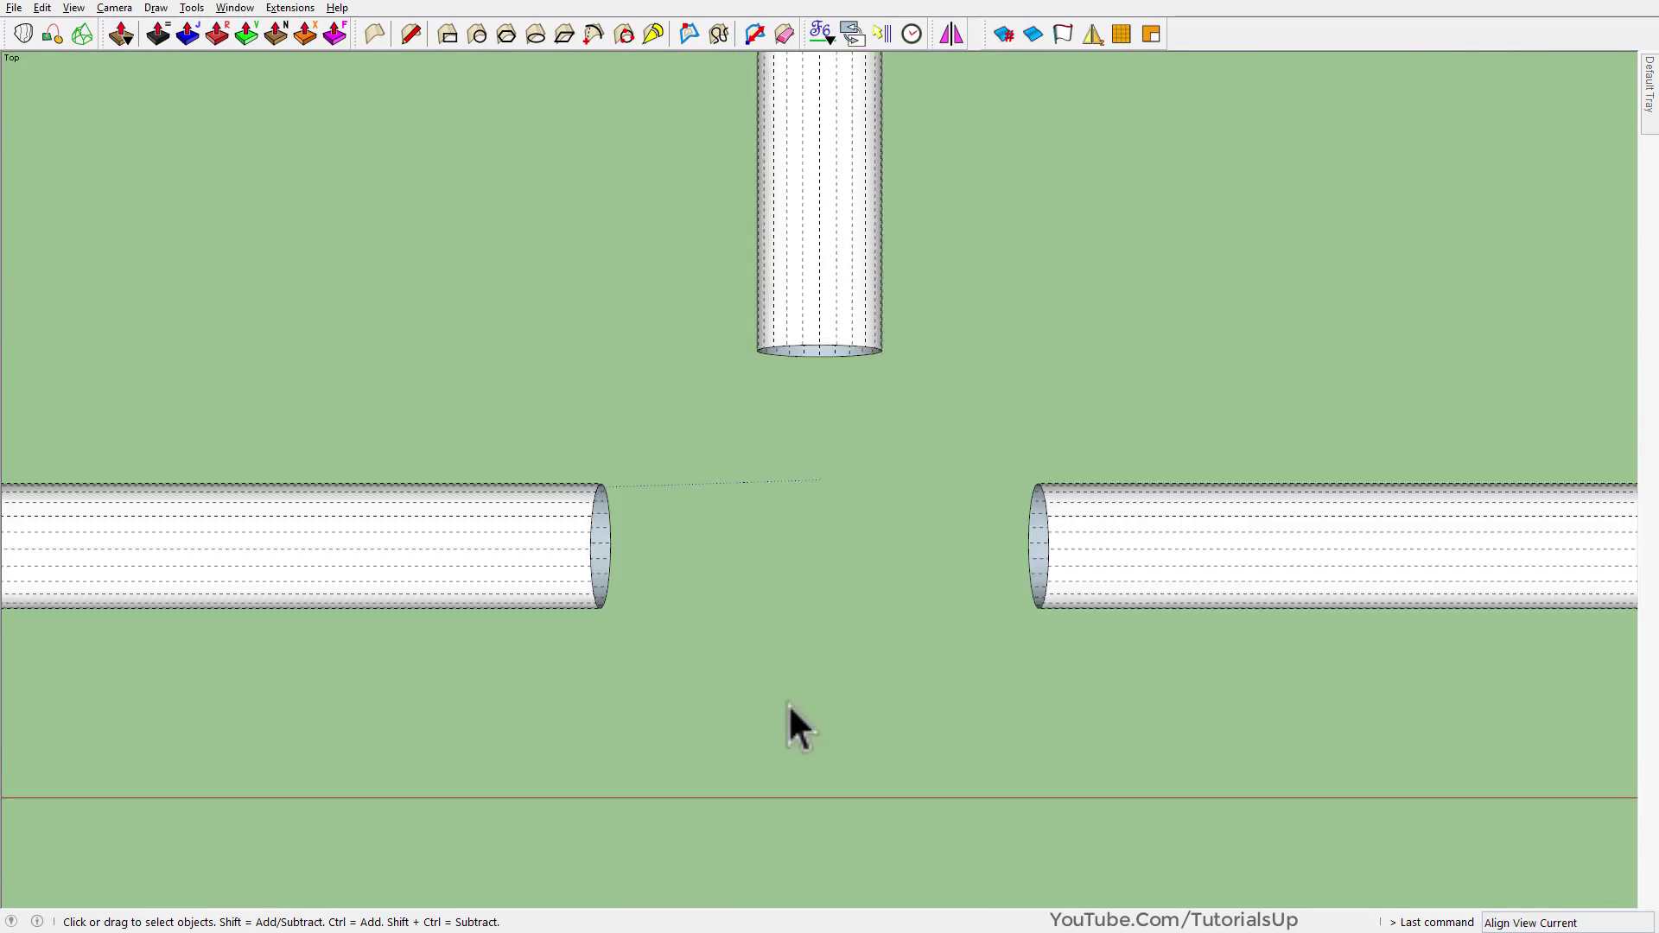
pyautogui.moveTo(1070, 553); pyautogui.dragTo(1072, 553)
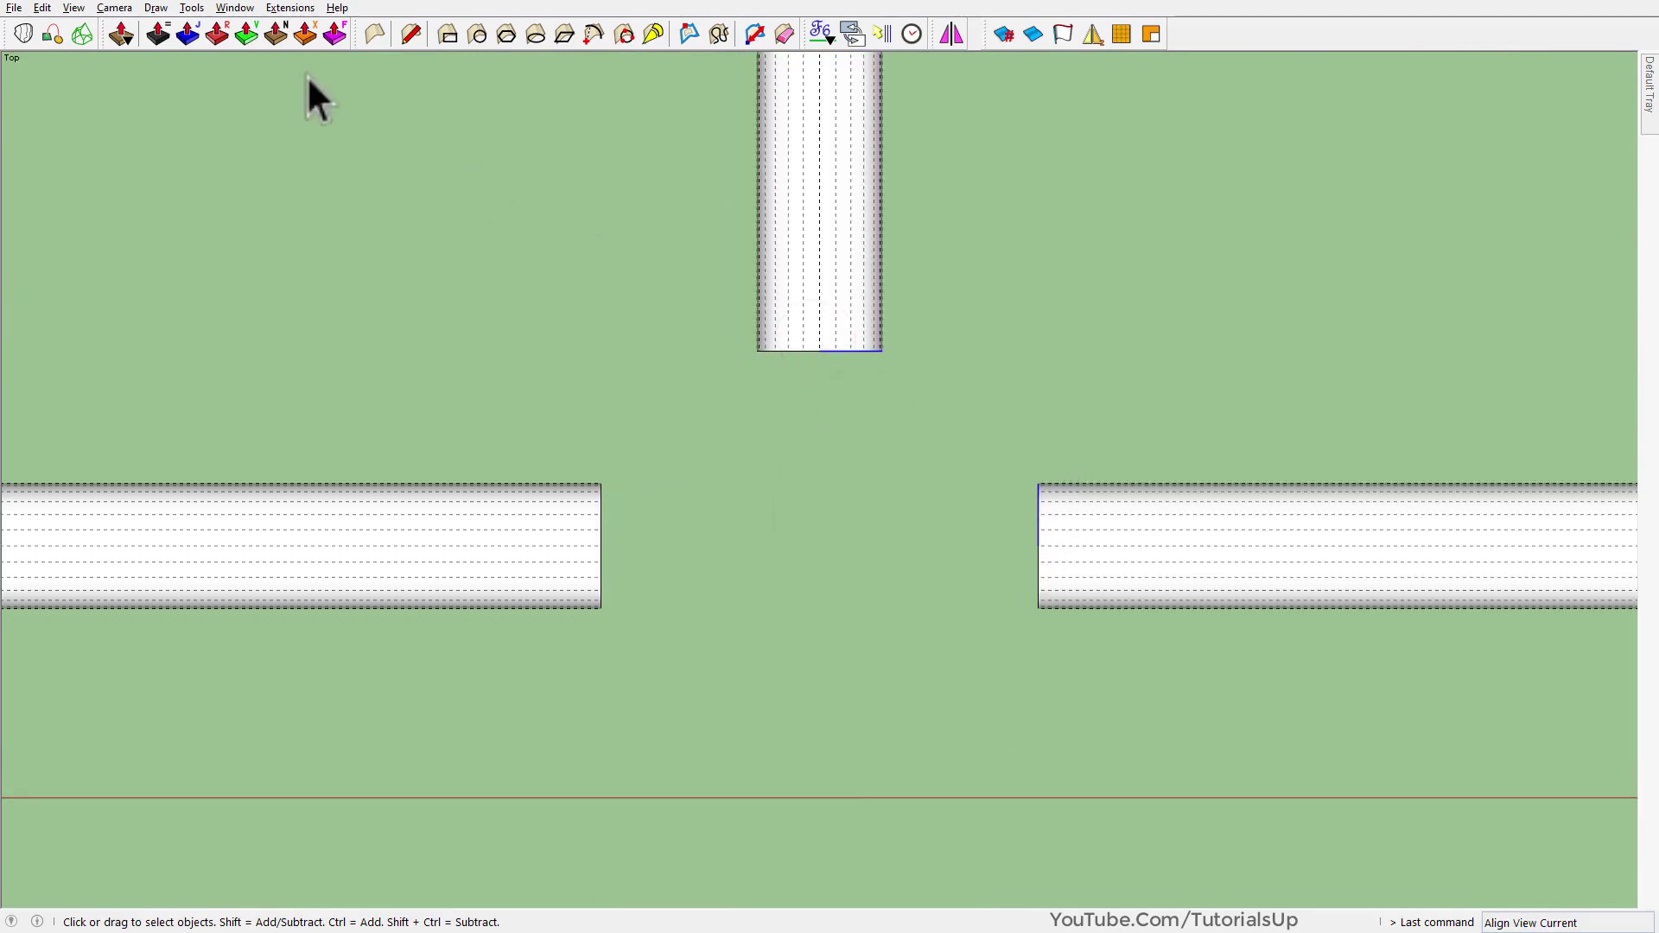
pyautogui.press('l')
pyautogui.click(394, 74)
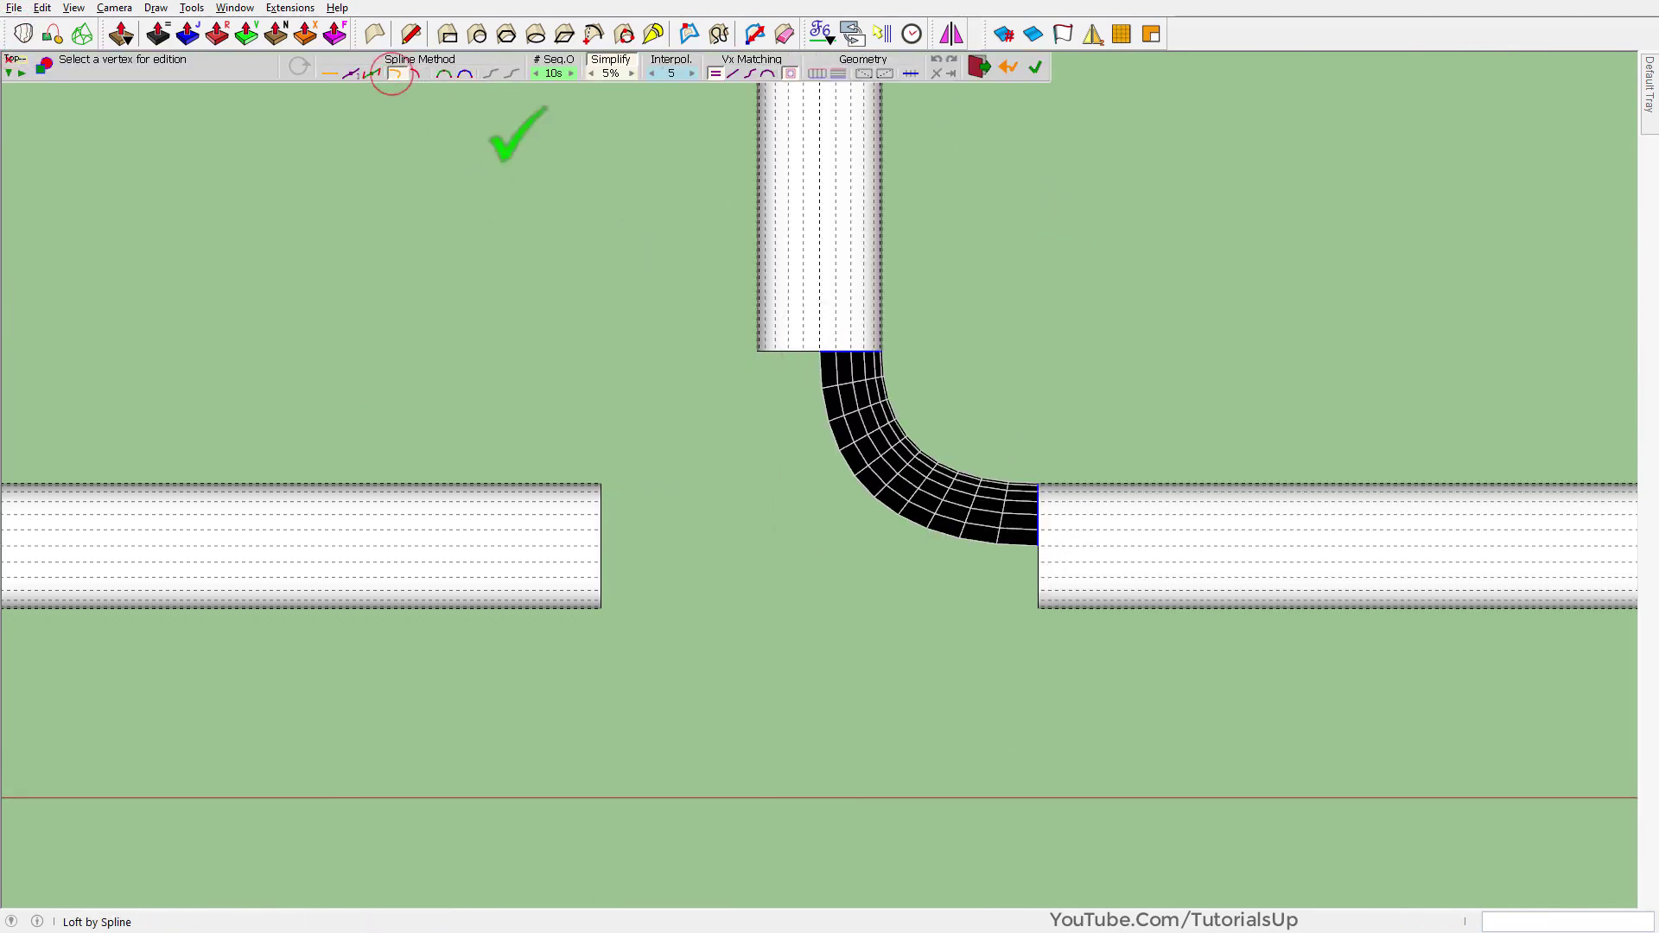
pyautogui.press('Return')
pyautogui.moveTo(878, 433); pyautogui.dragTo(796, 333, button='middle')
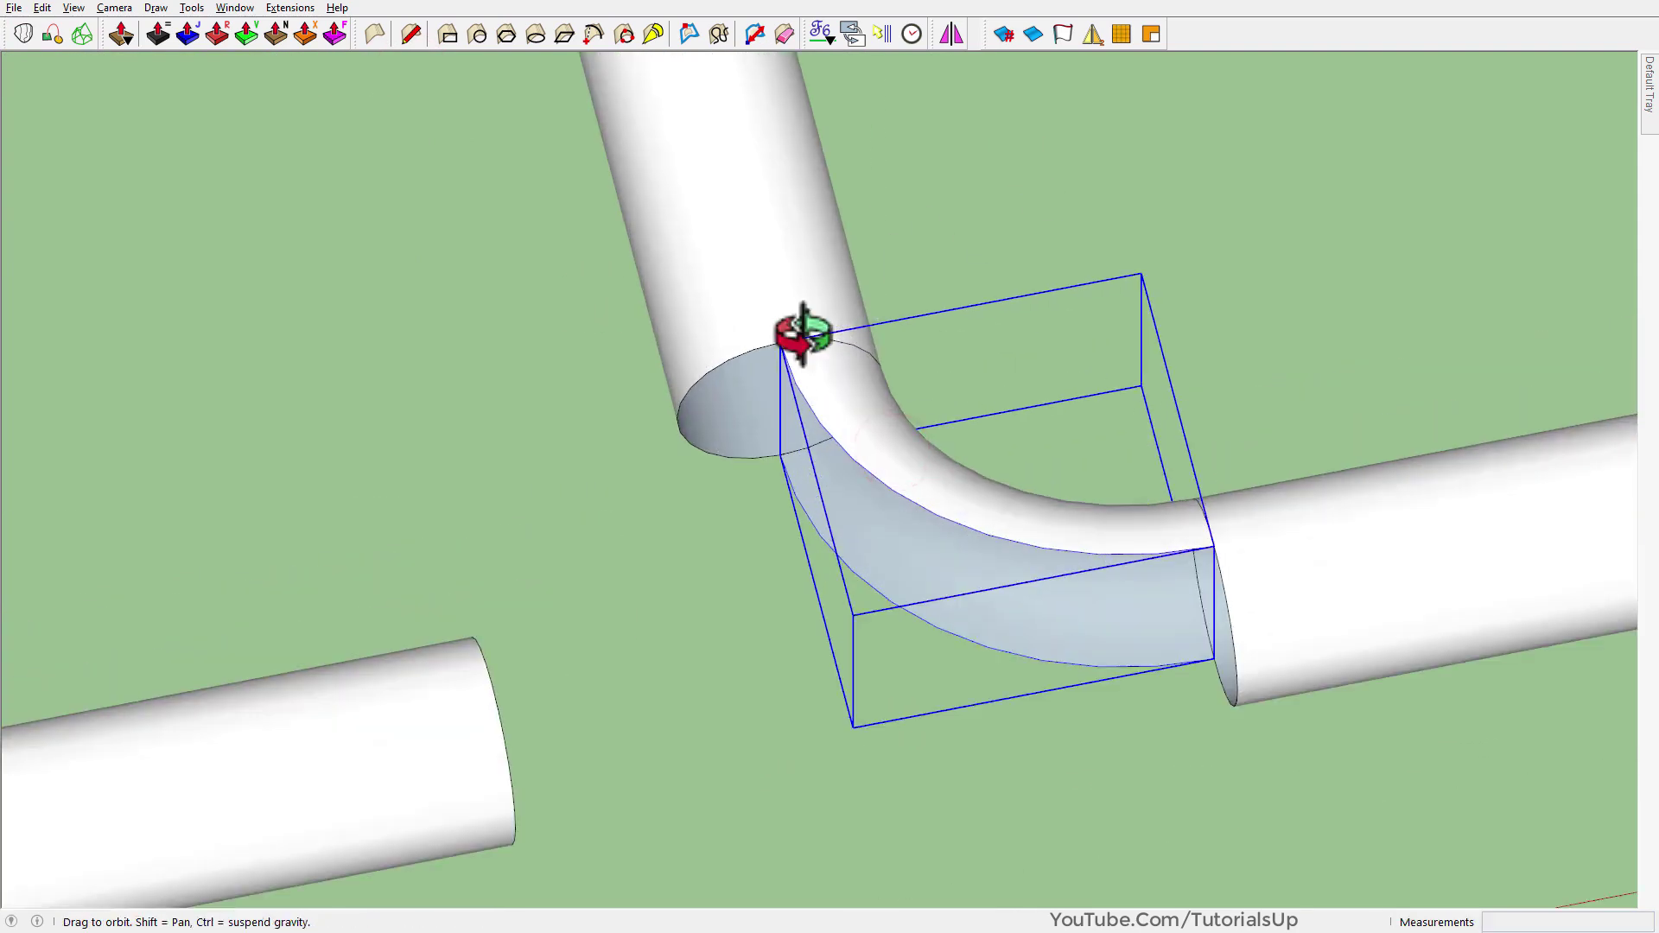
# - Mirror the bend across the top pipe end so a copy joins the left pipe
pyautogui.click(951, 34)
pyautogui.moveTo(770, 347)
pyautogui.mouseDown()
pyautogui.moveTo(370, 409)
pyautogui.moveTo(360, 456)
pyautogui.mouseUp()
pyautogui.moveTo(359, 484); pyautogui.dragTo(686, 746, button='middle')
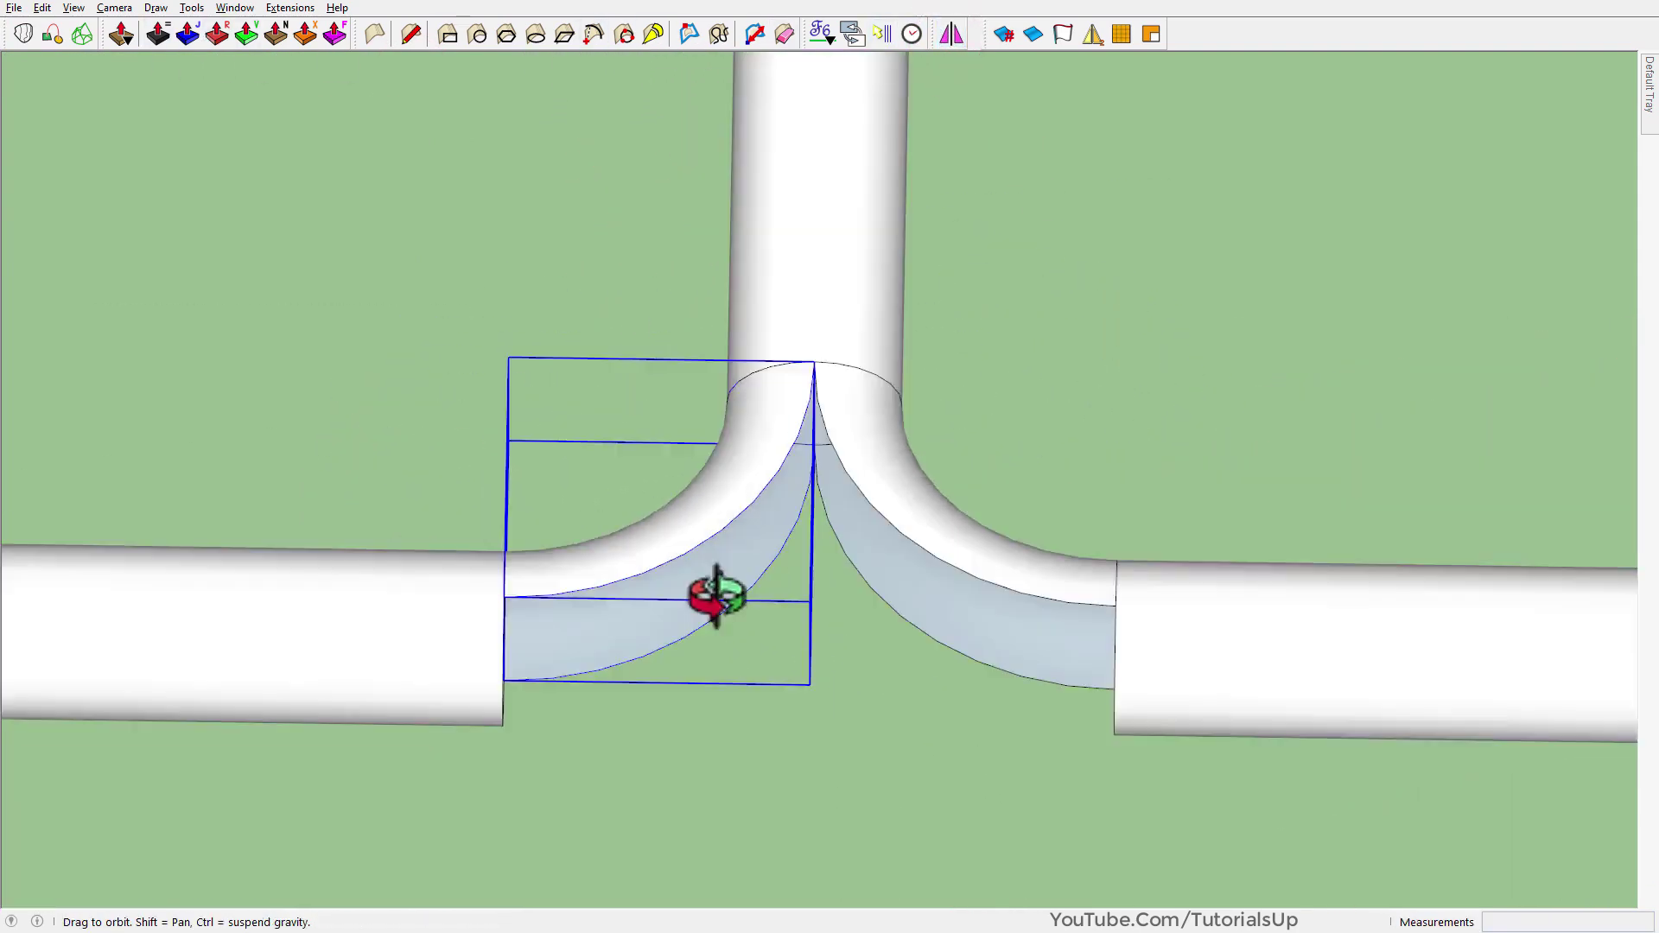
pyautogui.press('F2')
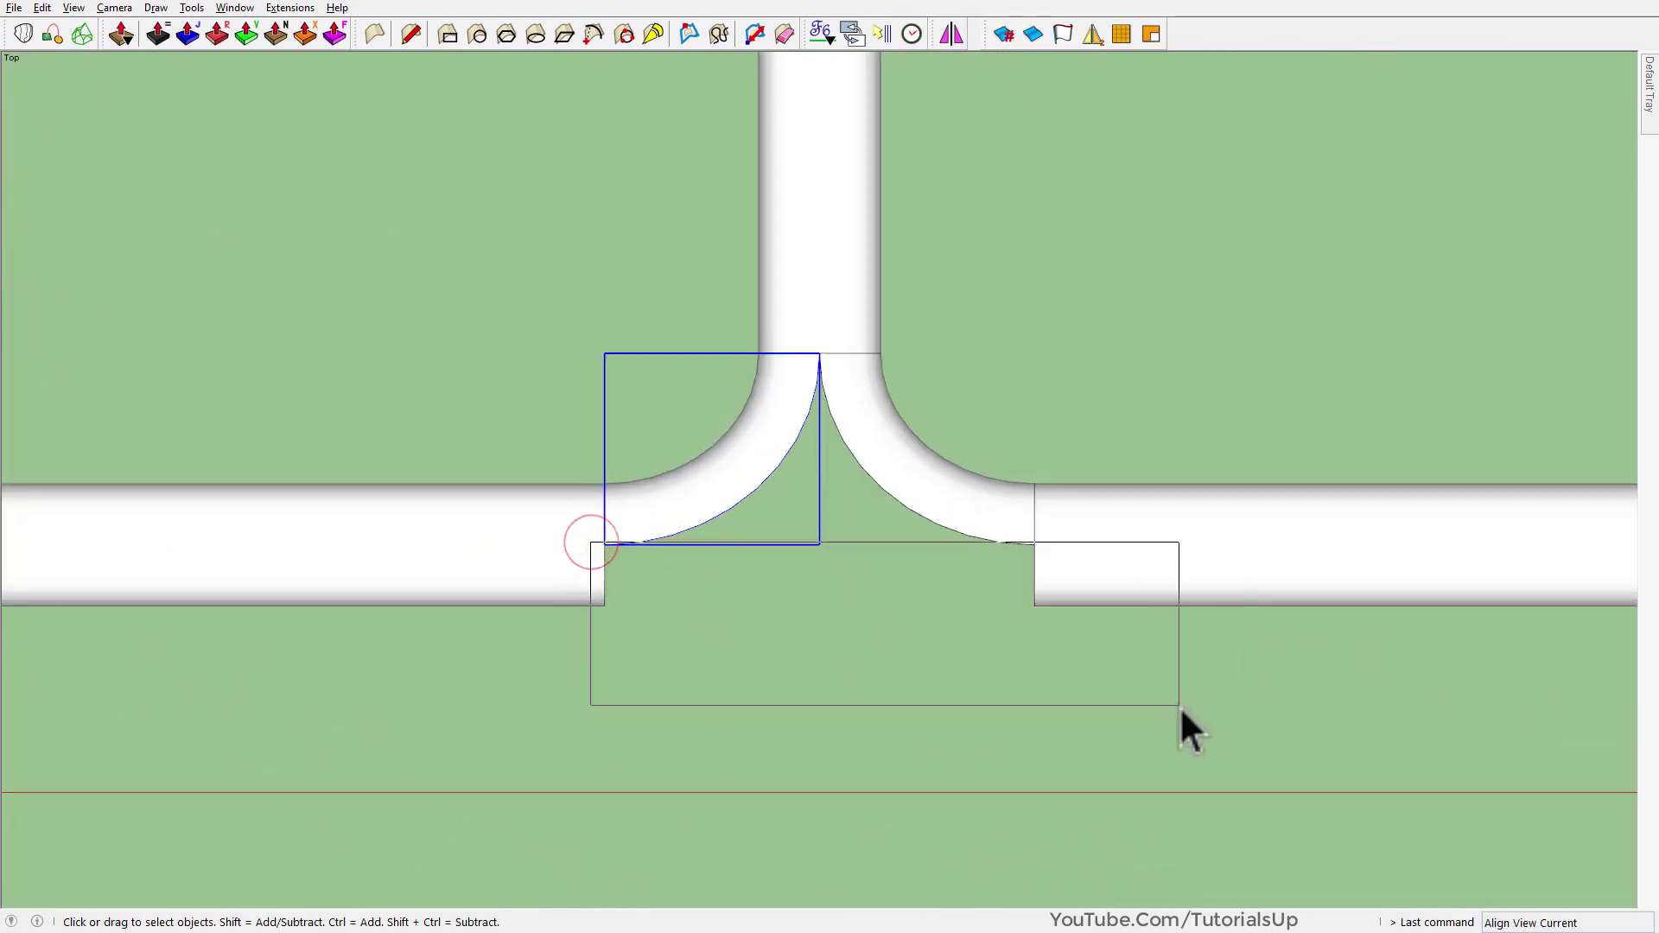
# - Loft a straight section connecting the left and right pipe ends
pyautogui.moveTo(1180, 707); pyautogui.dragTo(1181, 707)
pyautogui.scroll(2, 951, 527)
pyautogui.click(22, 33)
pyautogui.moveTo(590, 493); pyautogui.dragTo(889, 334, button='middle')
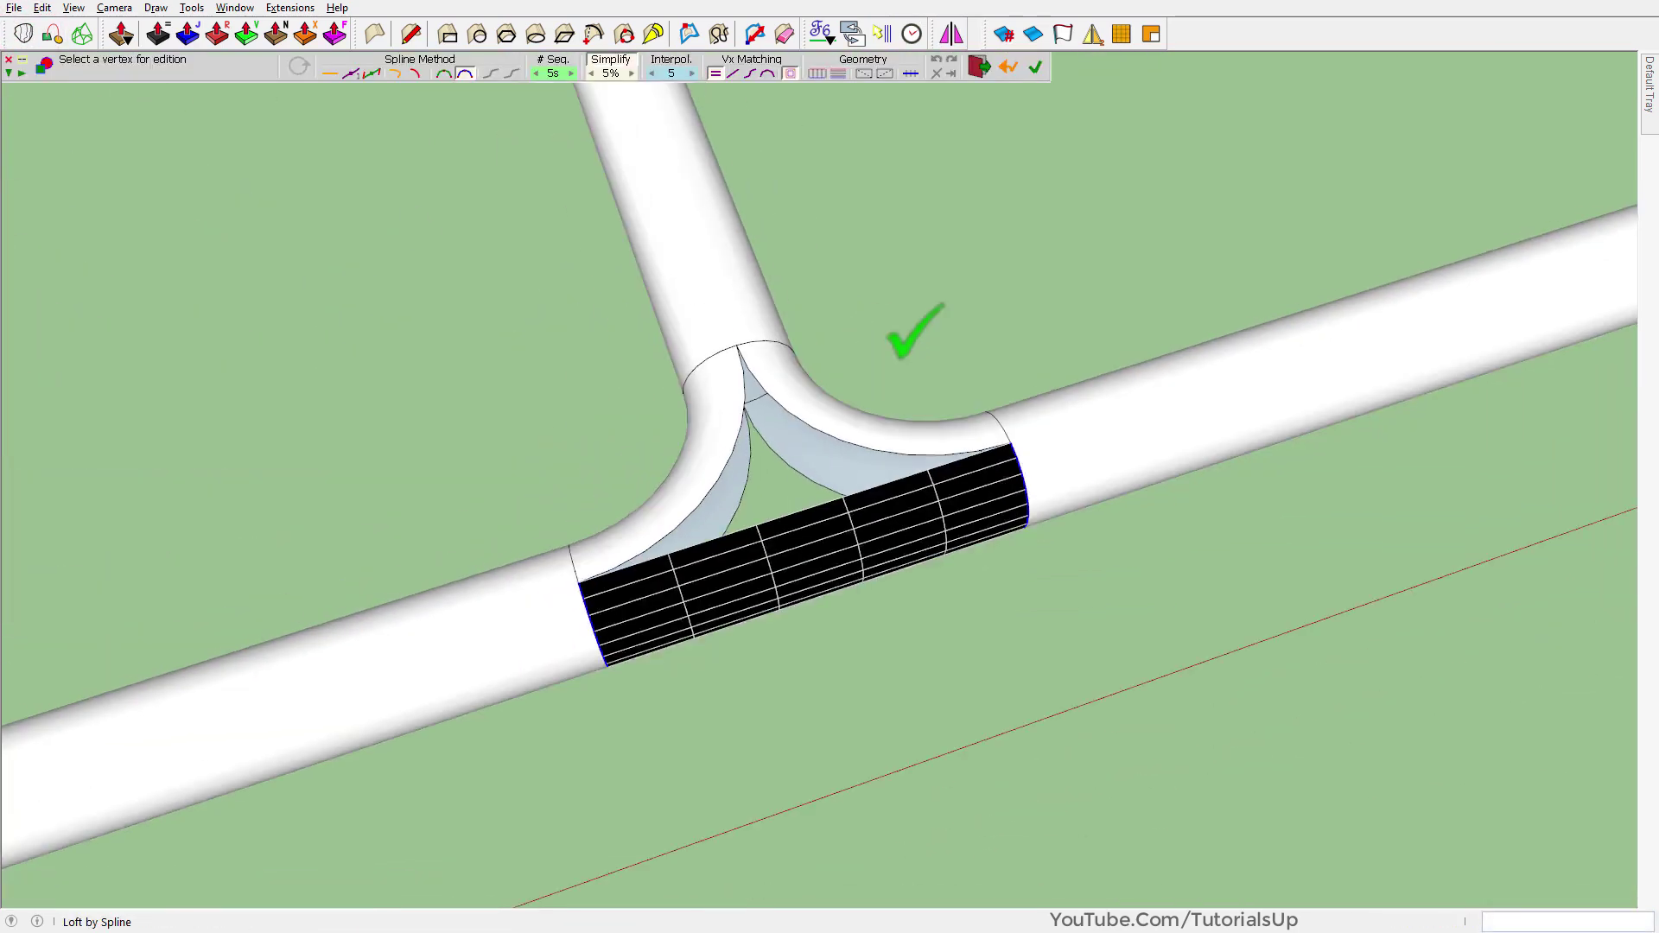
pyautogui.click(889, 334)
# - Group the connecting loft, then explode the junction group
pyautogui.rightClick(709, 463)
pyautogui.click(820, 178)
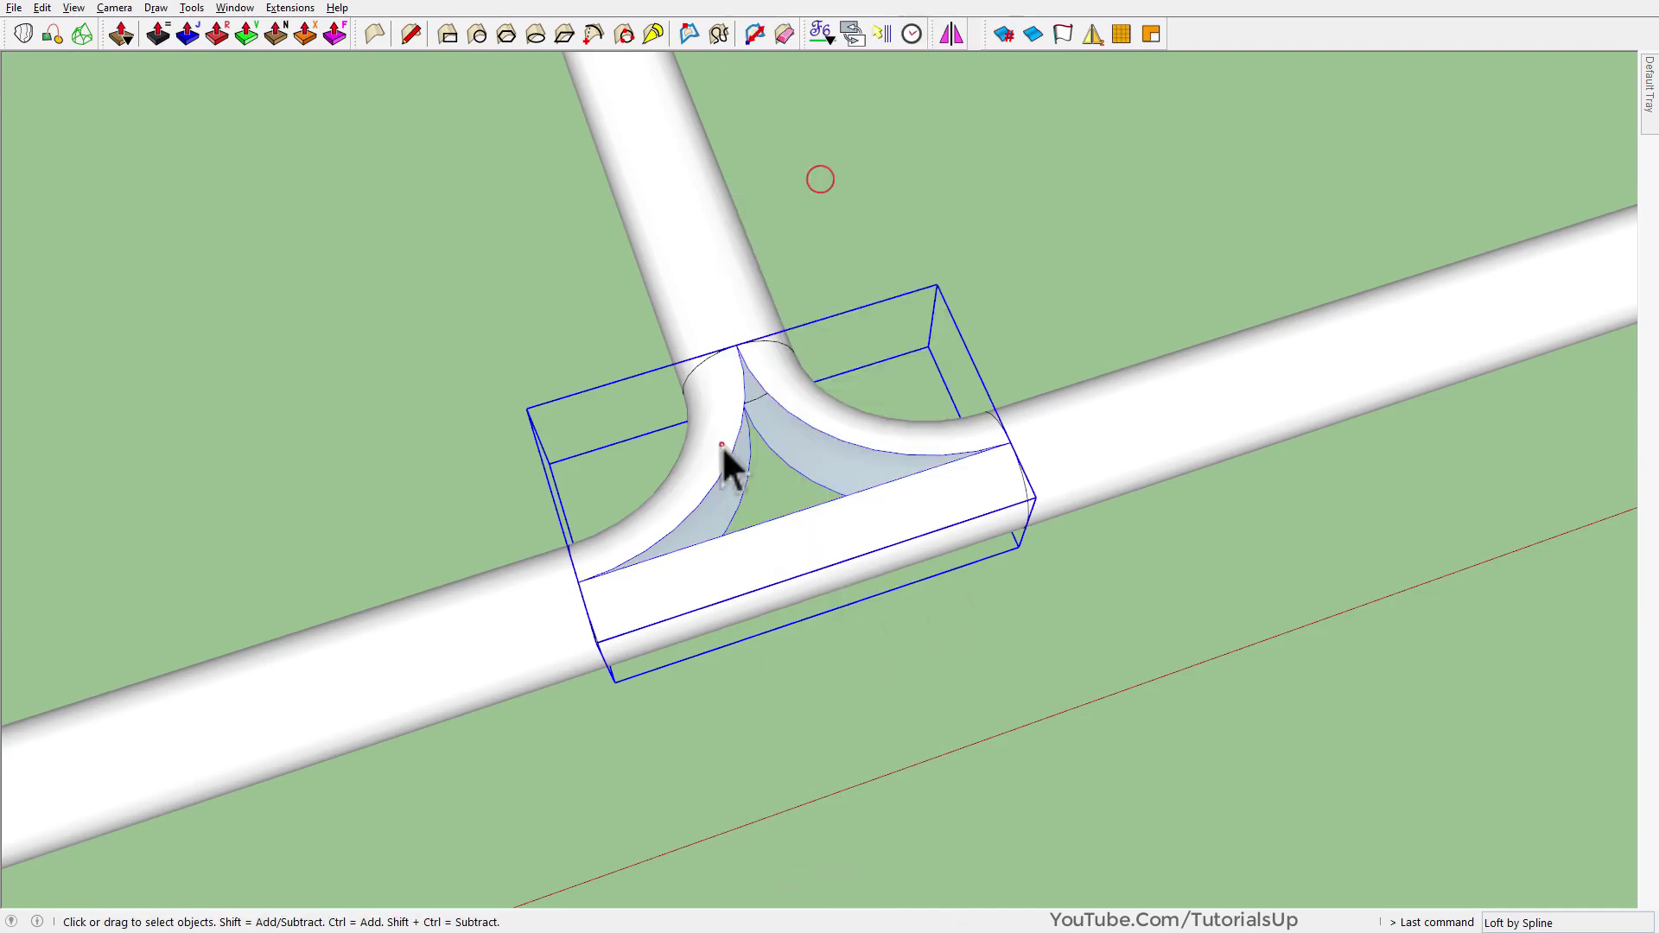
pyautogui.rightClick(718, 439)
pyautogui.click(789, 118)
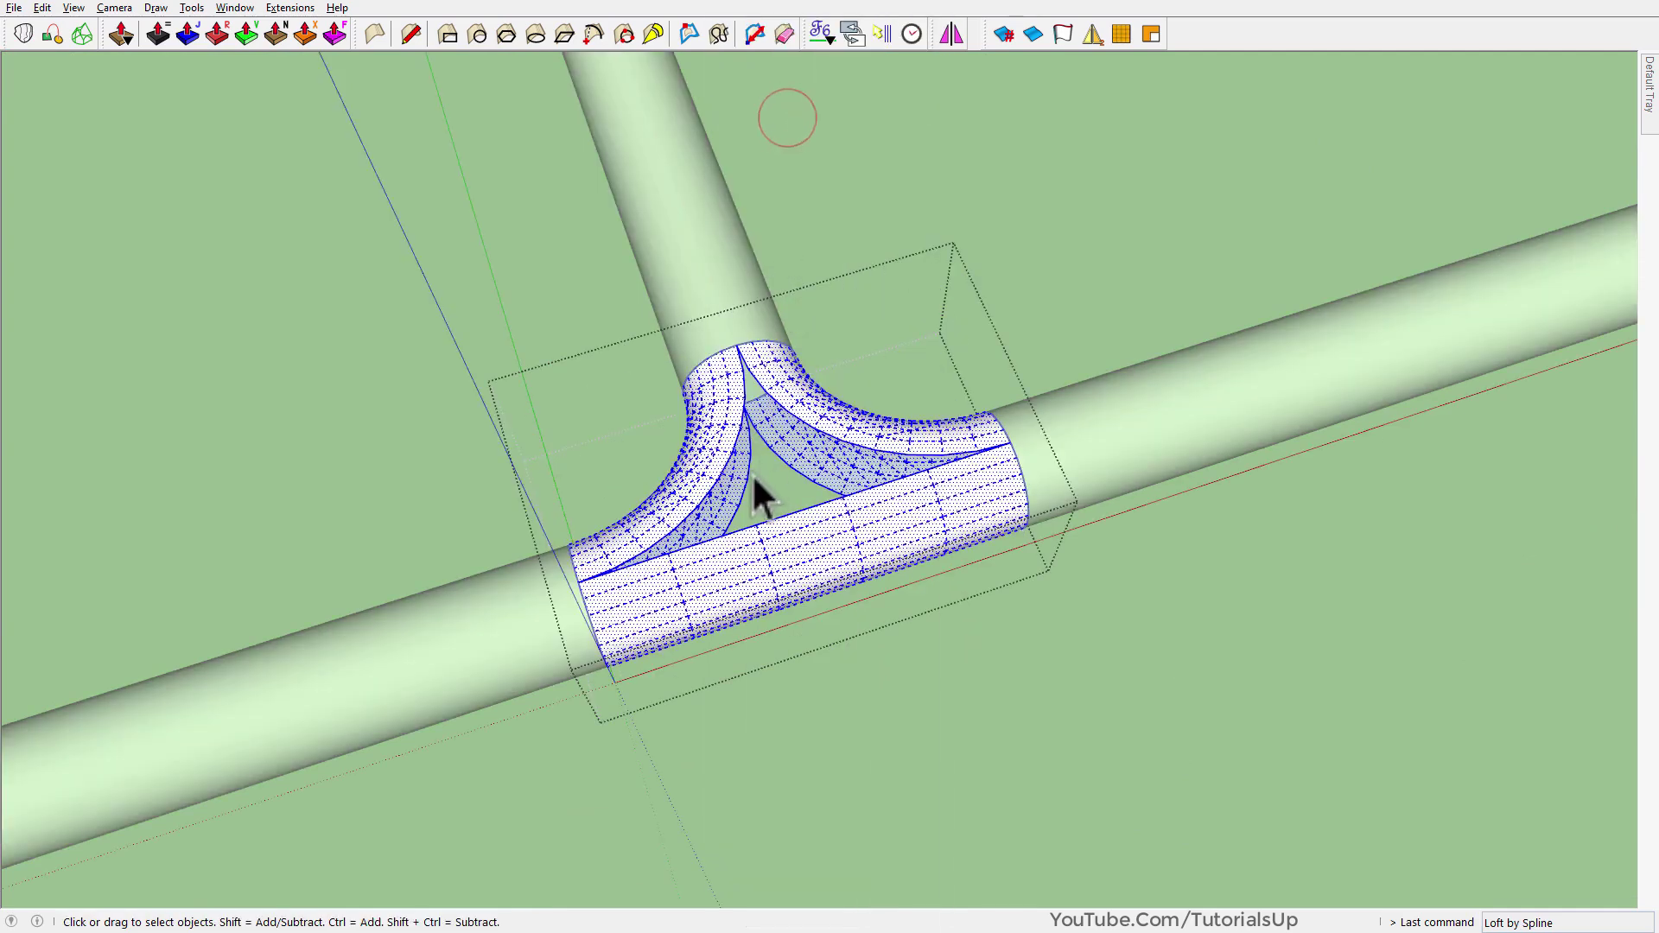
# - Close the T-joint surface gaps with lines, select the whole surface, and view from top
pyautogui.press('l')
pyautogui.scroll(5, 740, 518)
pyautogui.click(764, 418)
pyautogui.click(758, 471)
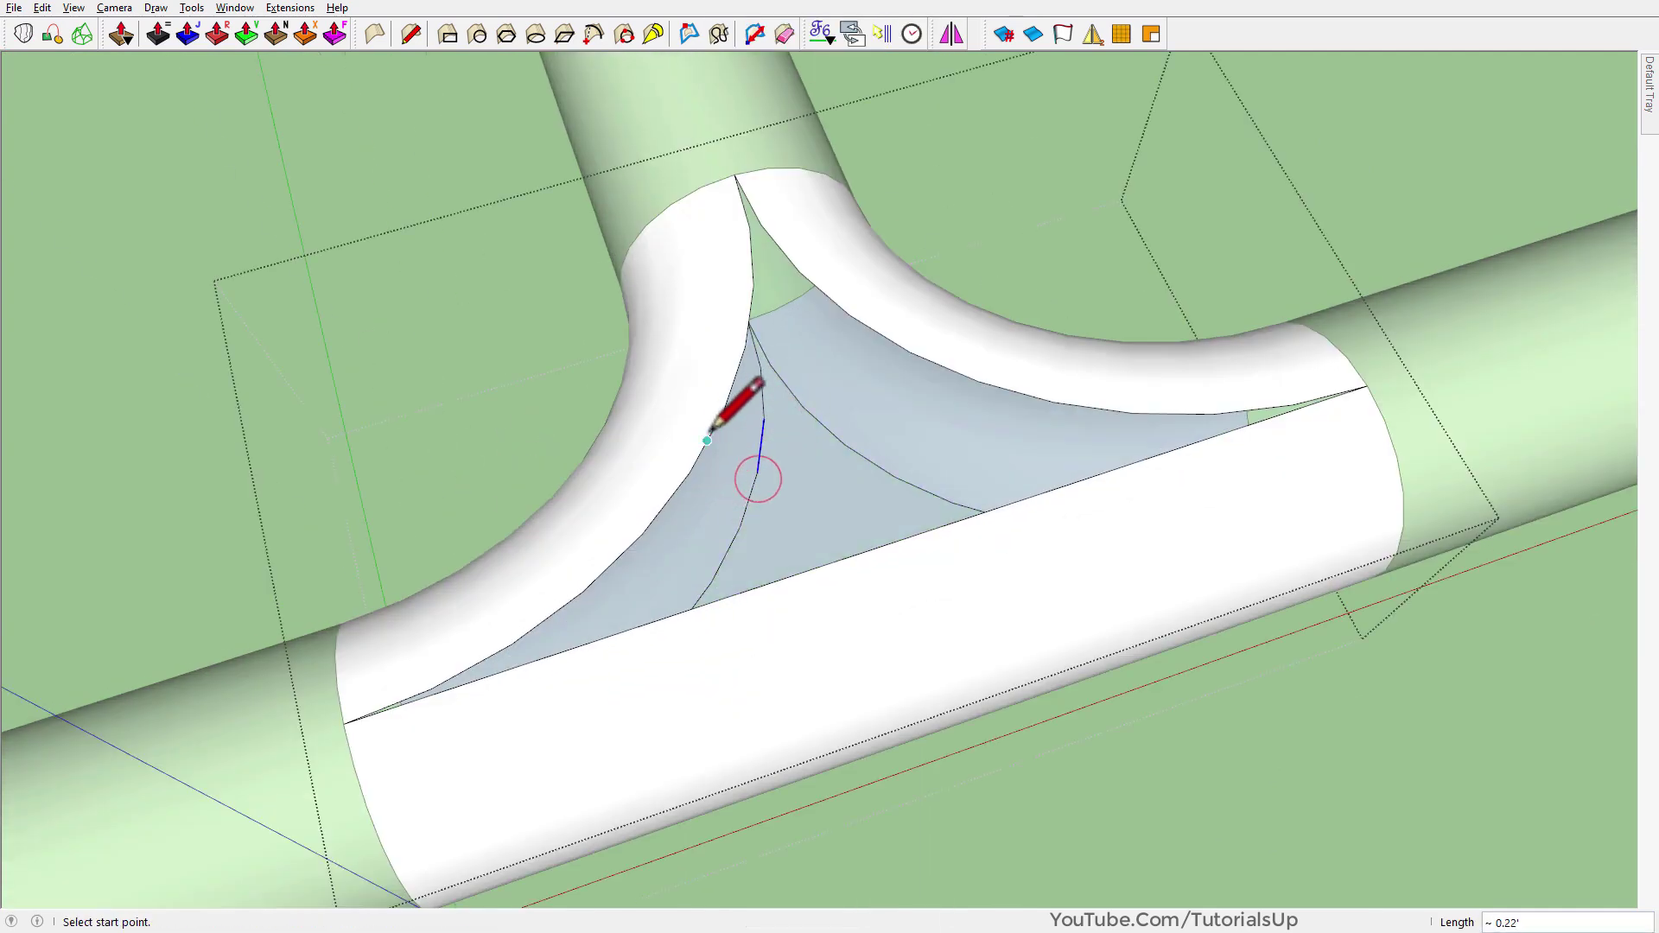
pyautogui.click(693, 471)
pyautogui.click(730, 415)
pyautogui.press('space')
pyautogui.tripleClick(827, 460)
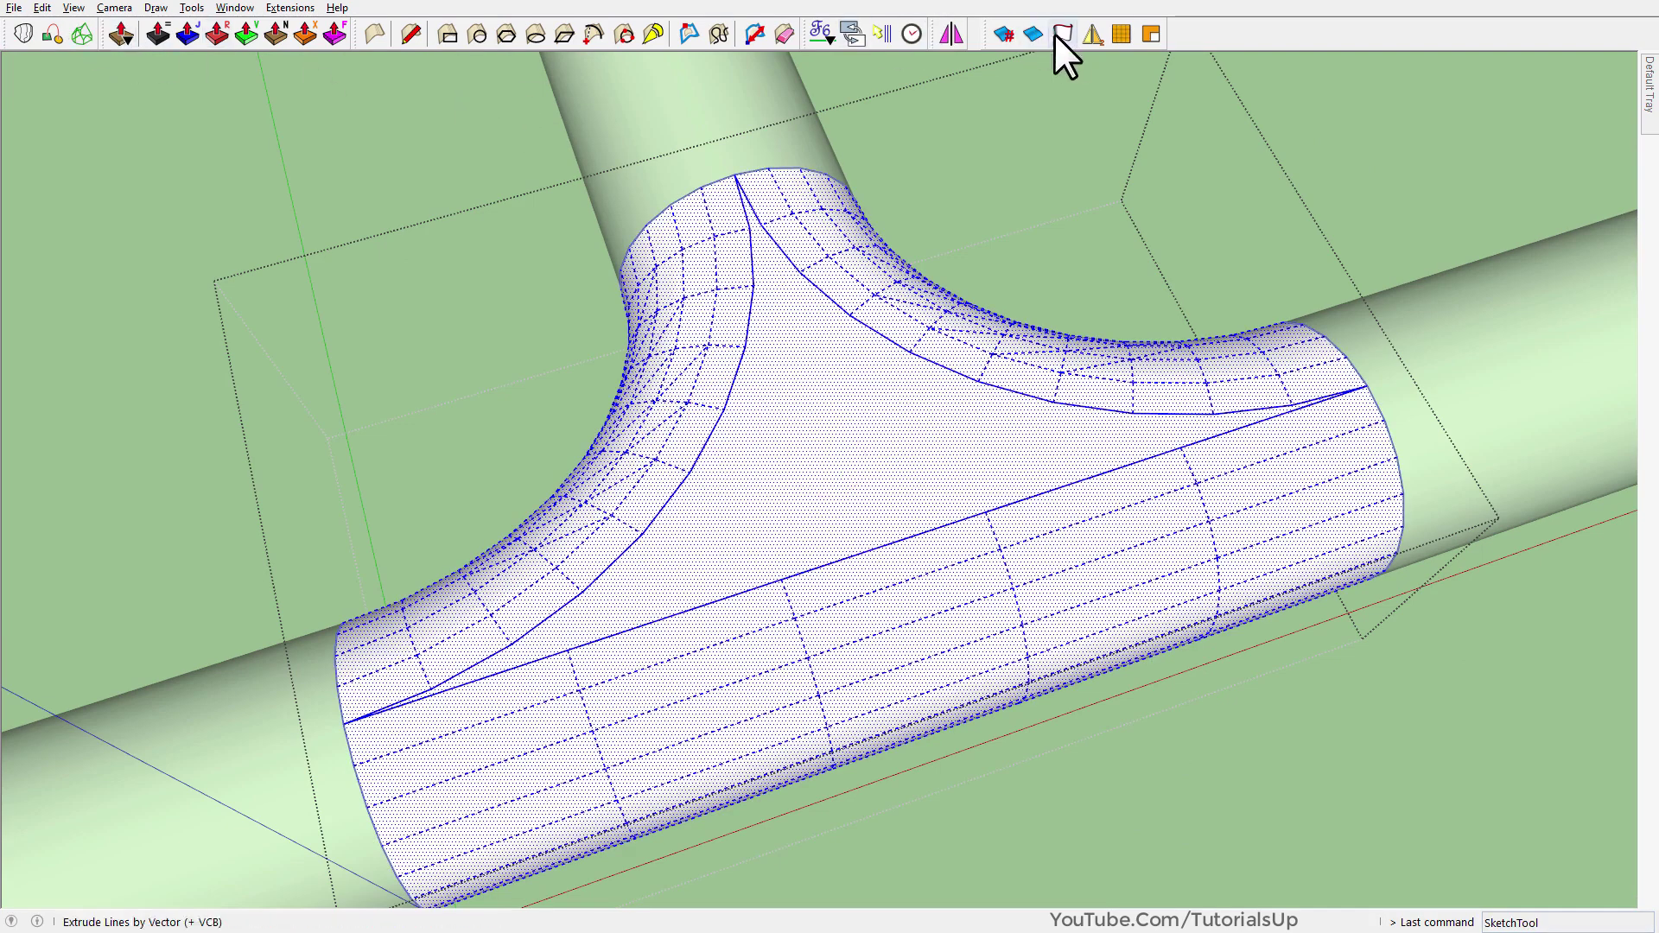
pyautogui.press('F2')
# - Offset the three T-fitting joint edges by .3 along the surface to form bands
pyautogui.keyDown('ctrl'); pyautogui.click(594, 562); pyautogui.keyUp('ctrl')
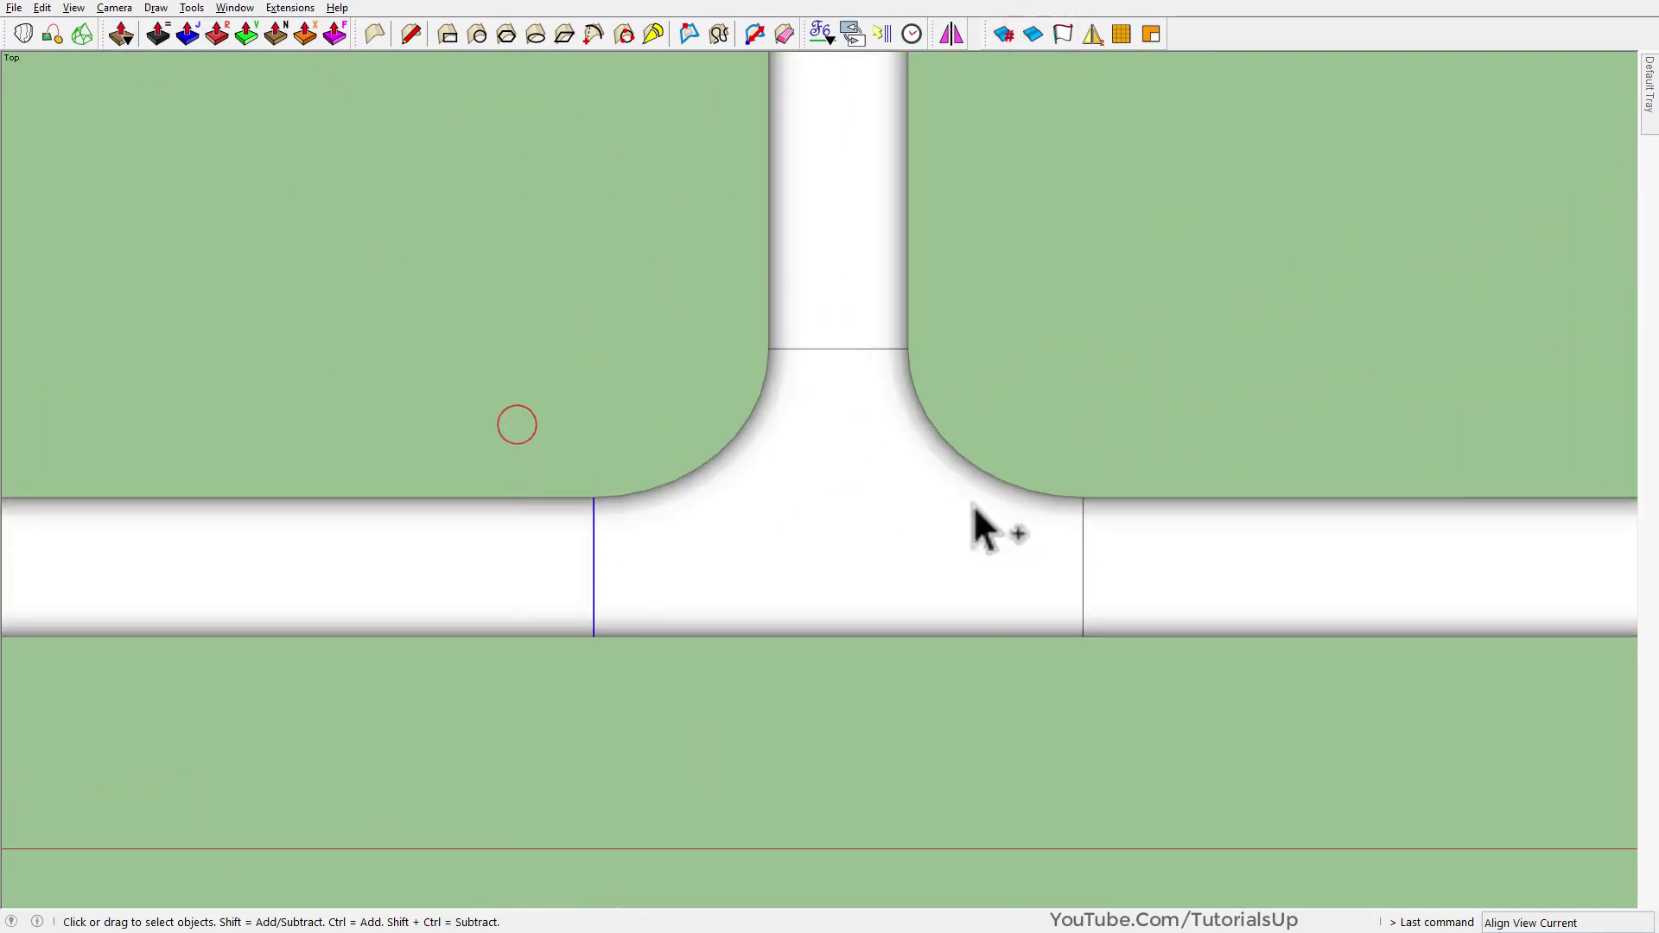
pyautogui.keyDown('ctrl'); pyautogui.click(1082, 562); pyautogui.keyUp('ctrl')
pyautogui.keyDown('ctrl'); pyautogui.click(829, 350); pyautogui.keyUp('ctrl')
pyautogui.moveTo(826, 378)
pyautogui.mouseDown(button='middle')
pyautogui.moveTo(1093, 174)
pyautogui.moveTo(844, 474)
pyautogui.mouseUp(button='middle')
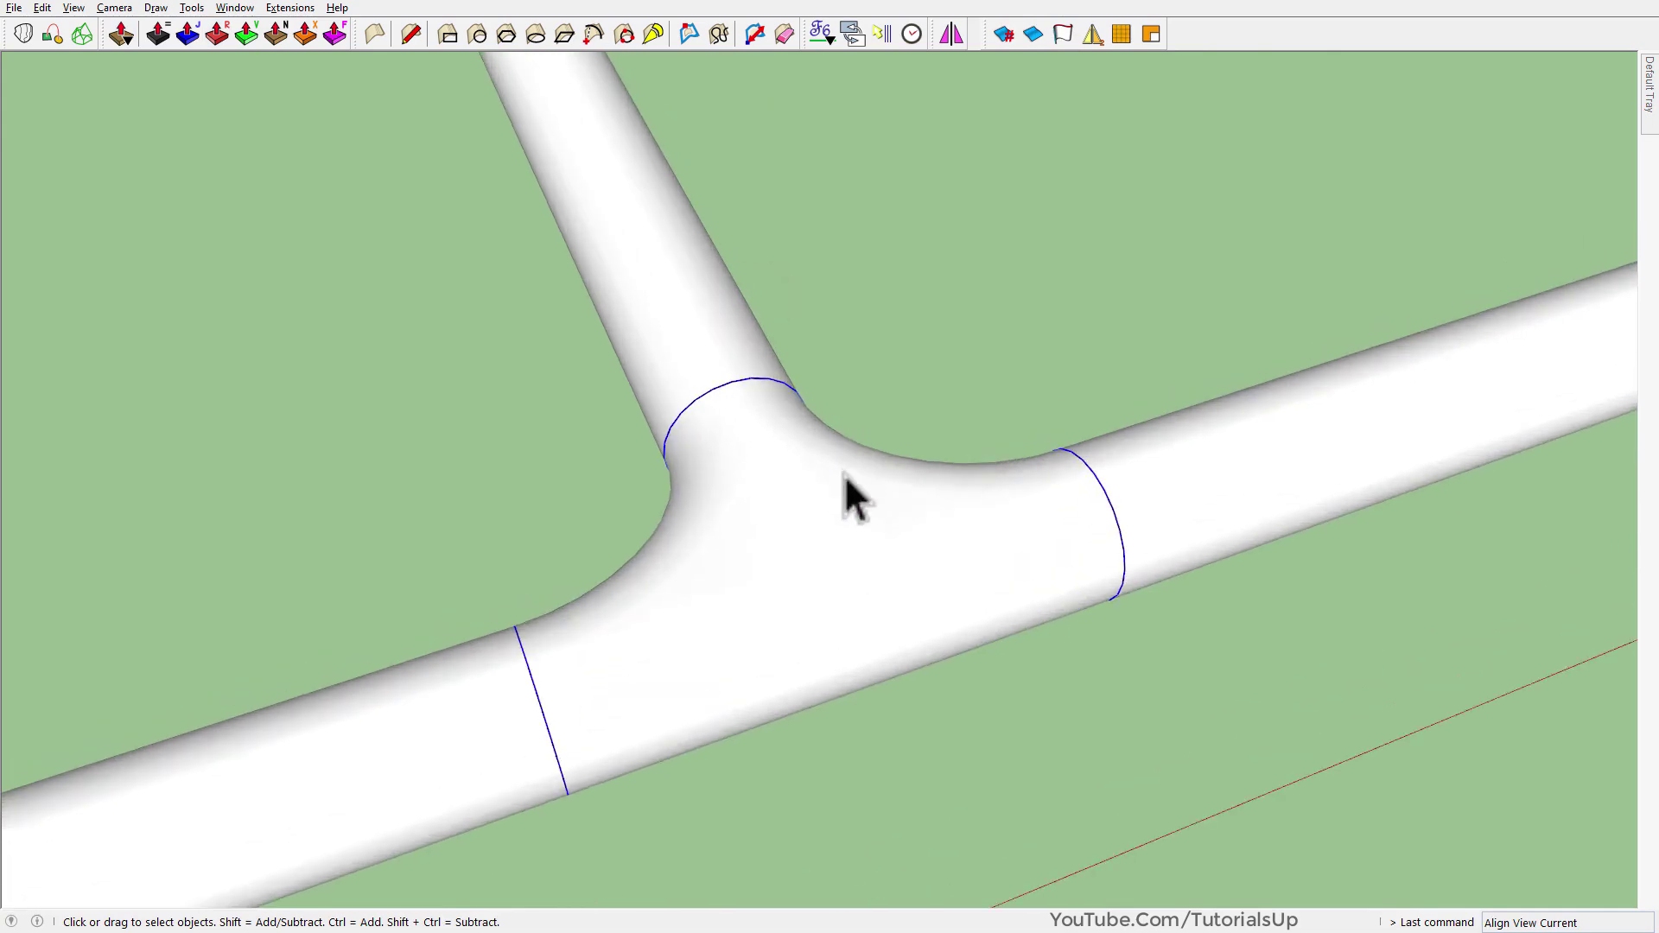
pyautogui.click(752, 35)
pyautogui.write('.3')
pyautogui.press('Return')
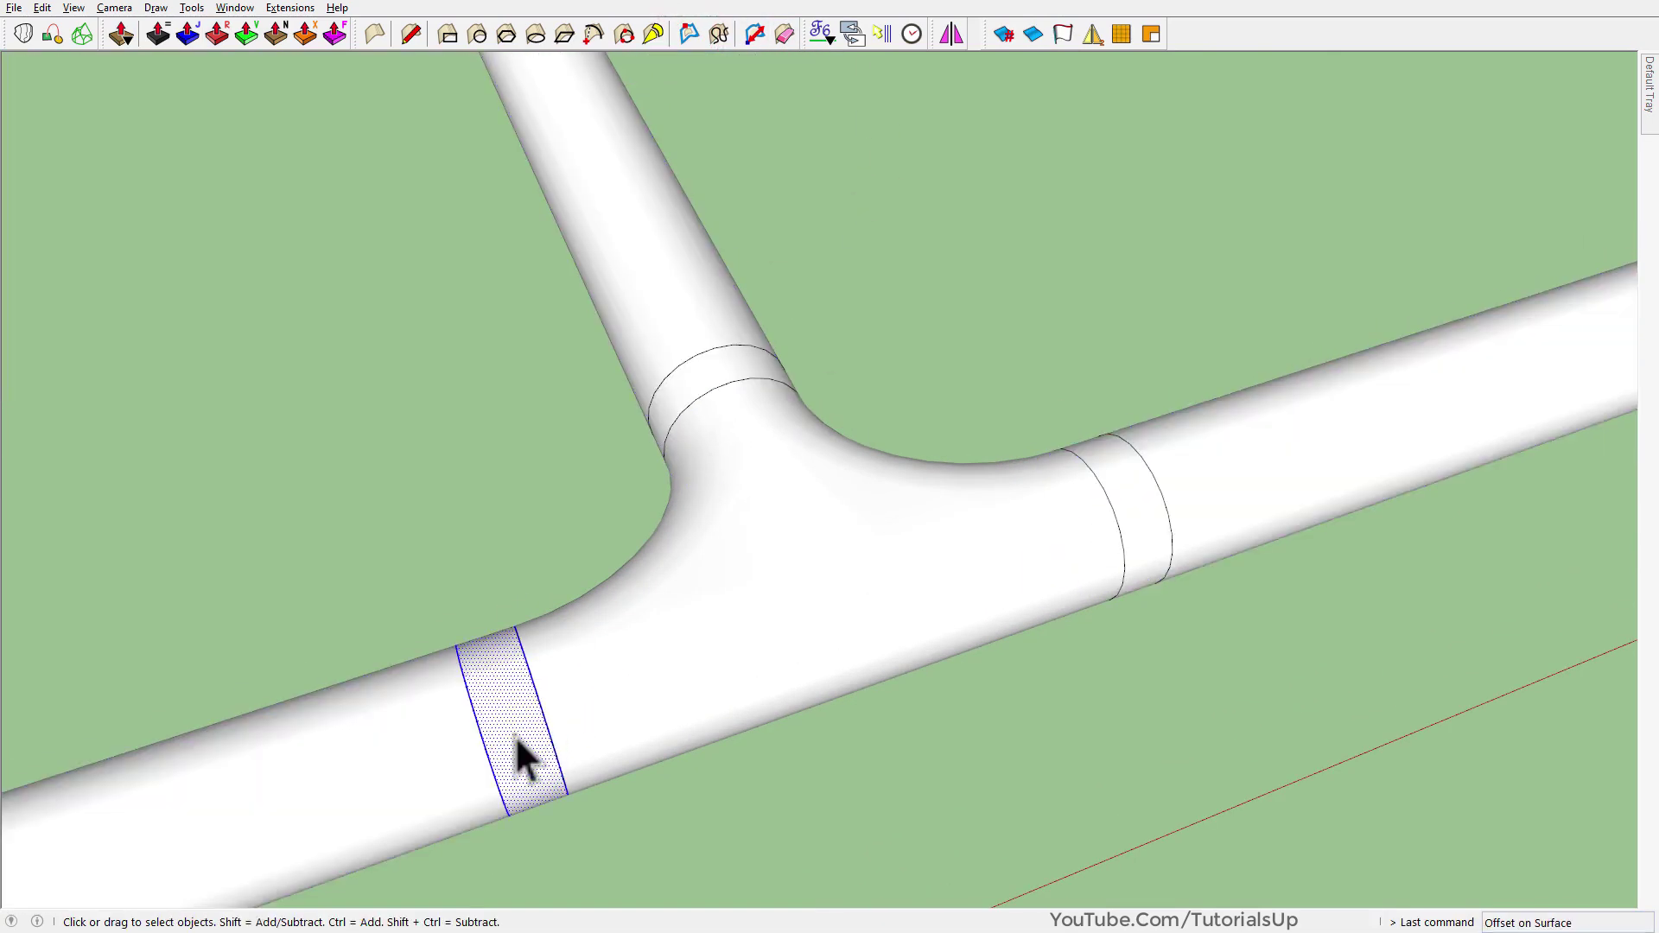
# - Raise the bands into collar rings with Joint Push Pull
pyautogui.press('j')
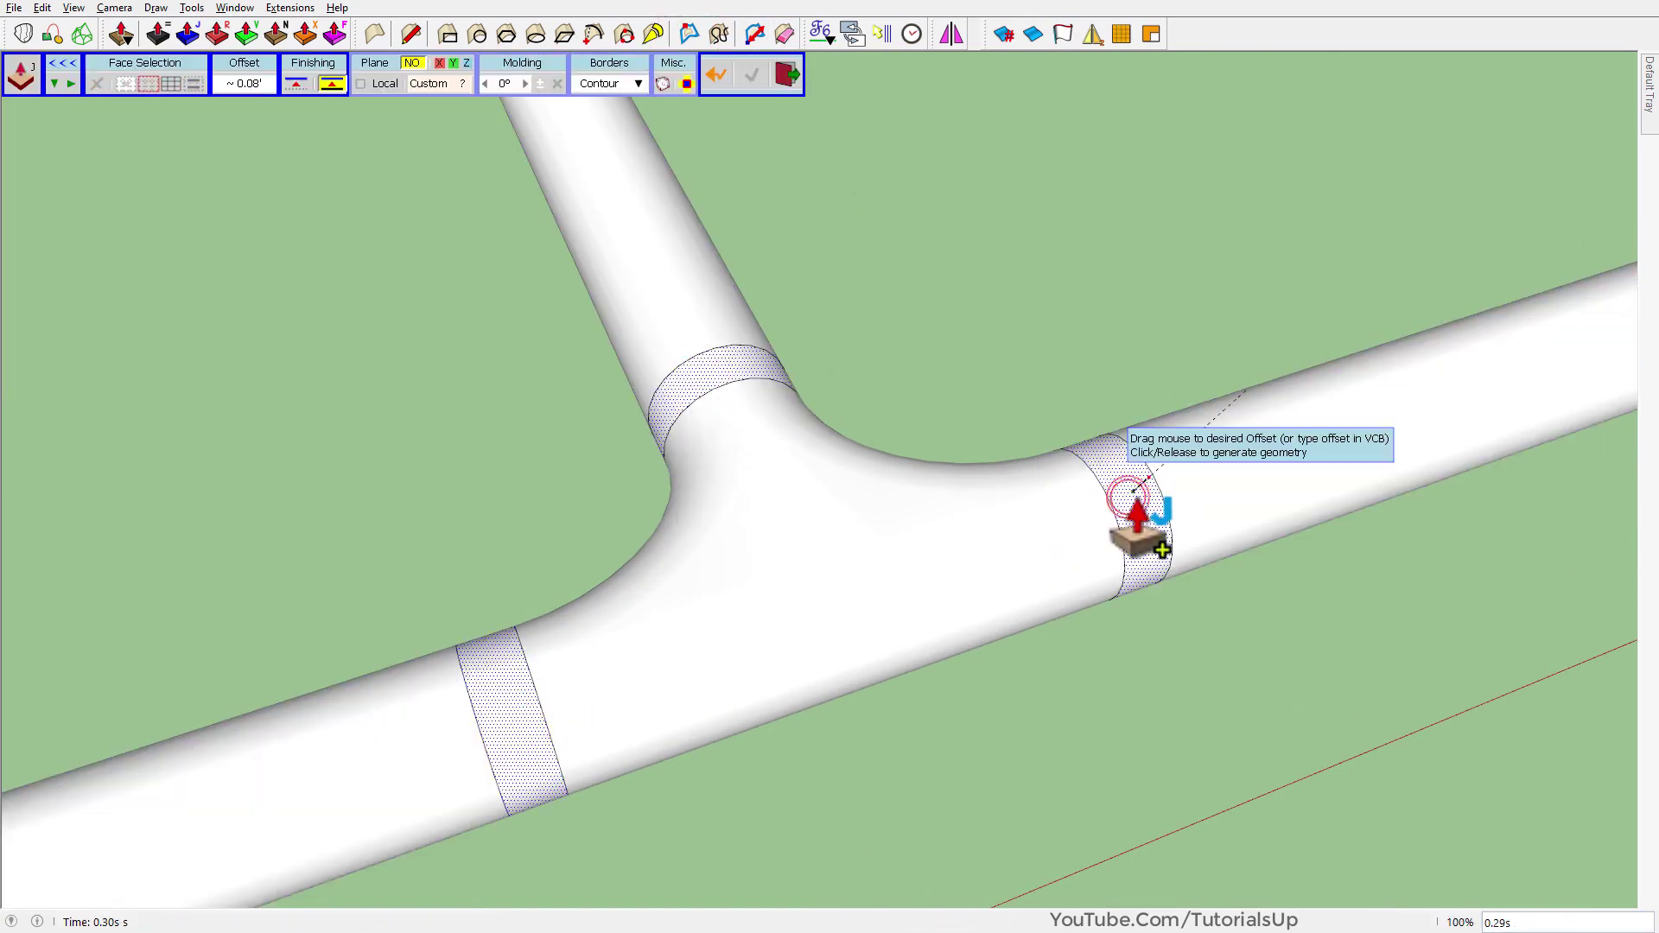
pyautogui.press('Return')
pyautogui.moveTo(1242, 640); pyautogui.dragTo(270, 500, button='middle')
pyautogui.scroll(-5, 277, 473)
# - In top view, loft a curved arc elbow between two neighbouring pipe ends
pyautogui.scroll(5, 724, 569)
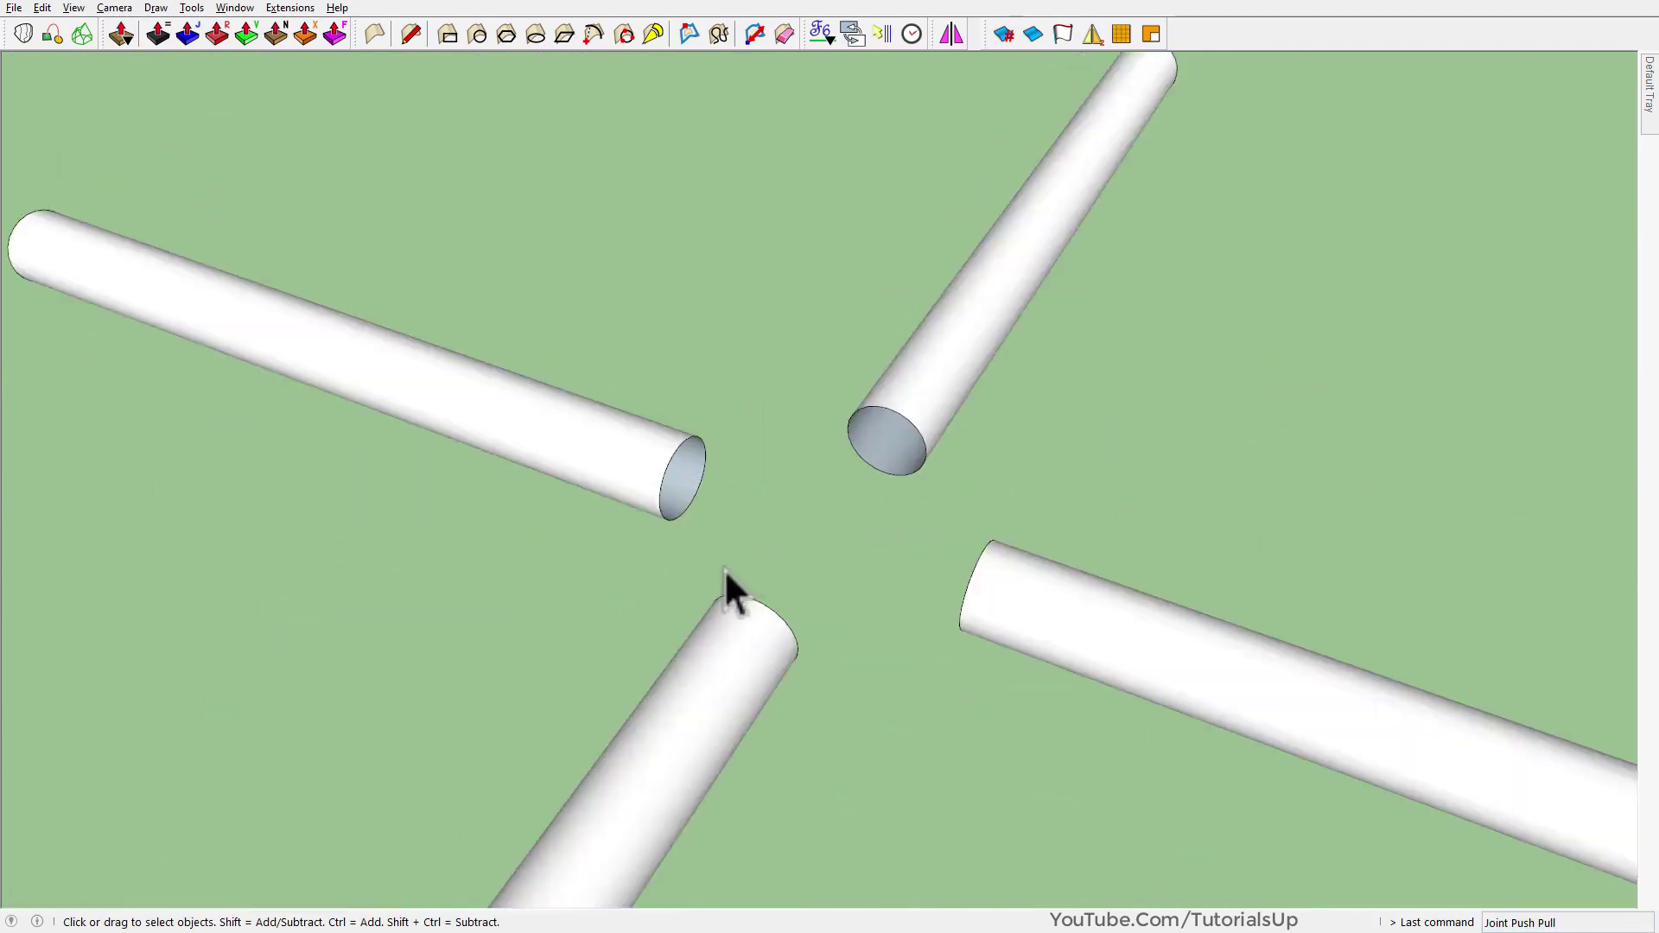
pyautogui.press('t')
pyautogui.scroll(2, 838, 408)
pyautogui.moveTo(797, 303); pyautogui.dragTo(1128, 534)
pyautogui.click(52, 34)
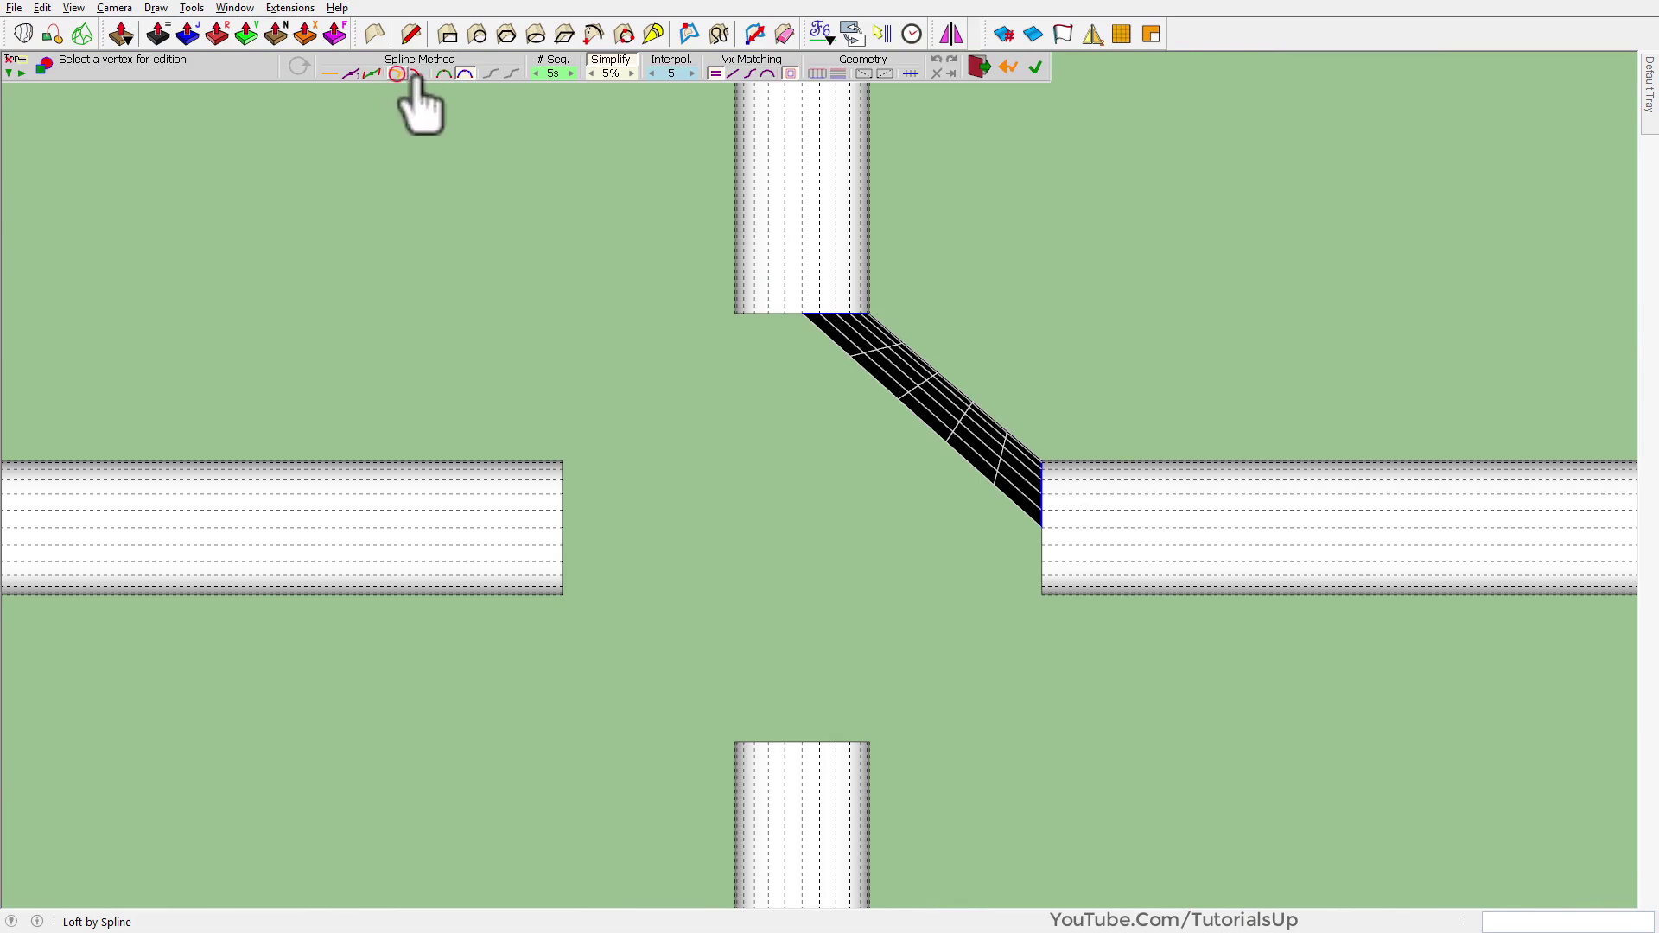
pyautogui.click(416, 75)
pyautogui.click(1089, 337)
# - Mirror the elbow into every remaining corner of the cross
pyautogui.moveTo(780, 499); pyautogui.dragTo(759, 467, button='middle')
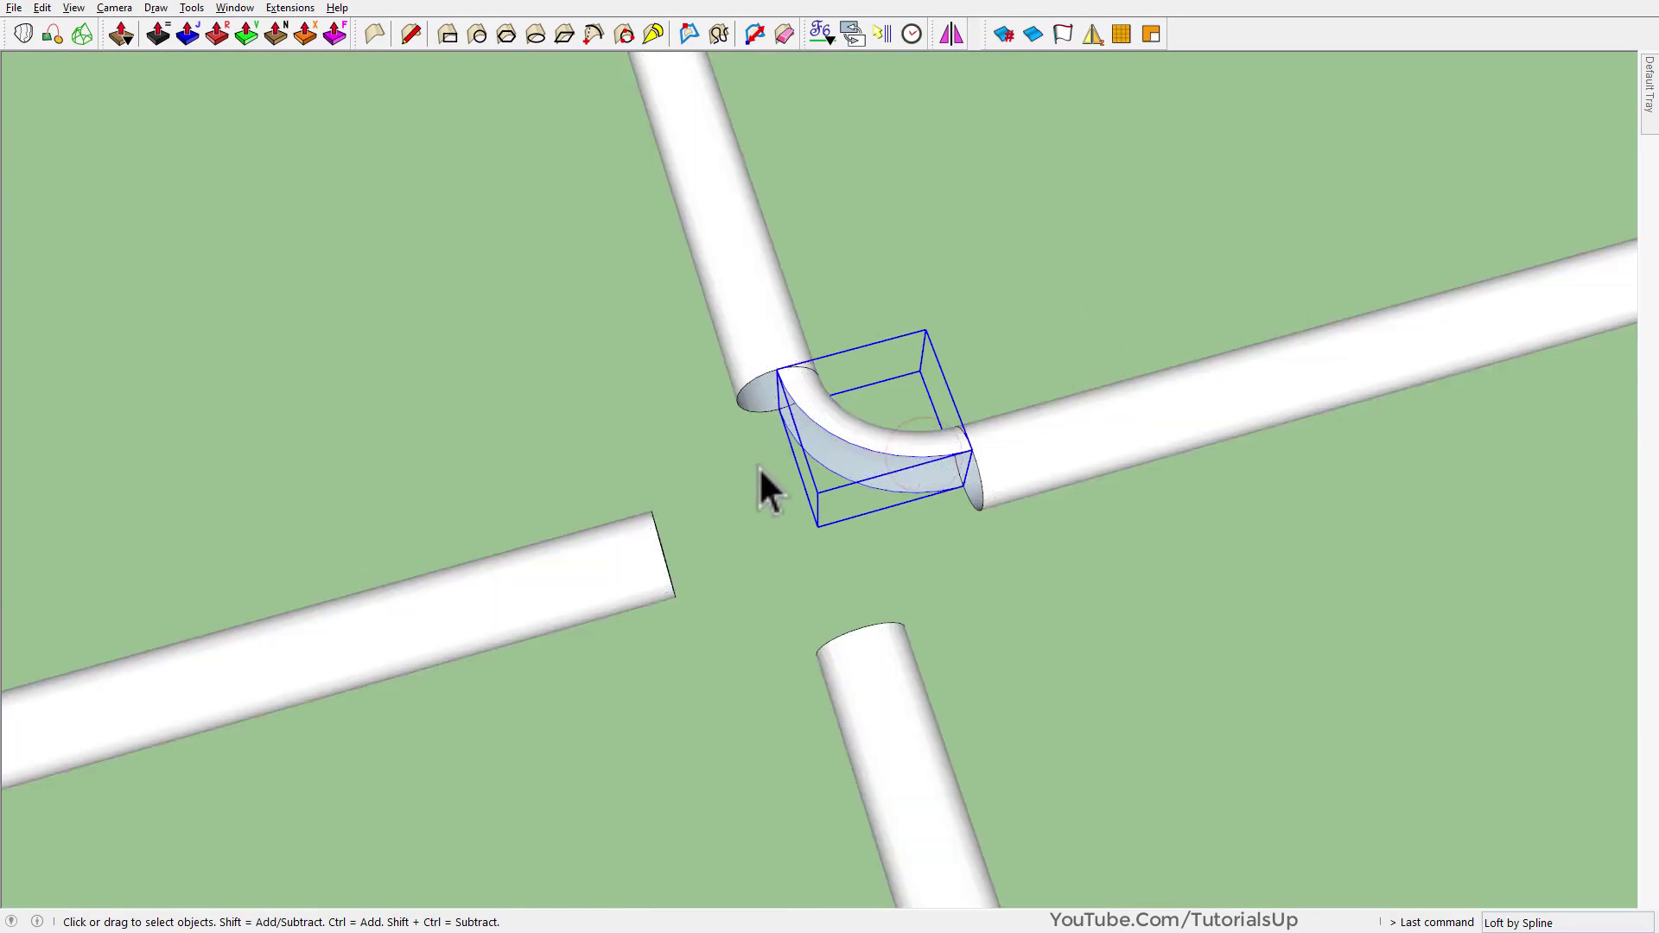
pyautogui.click(952, 34)
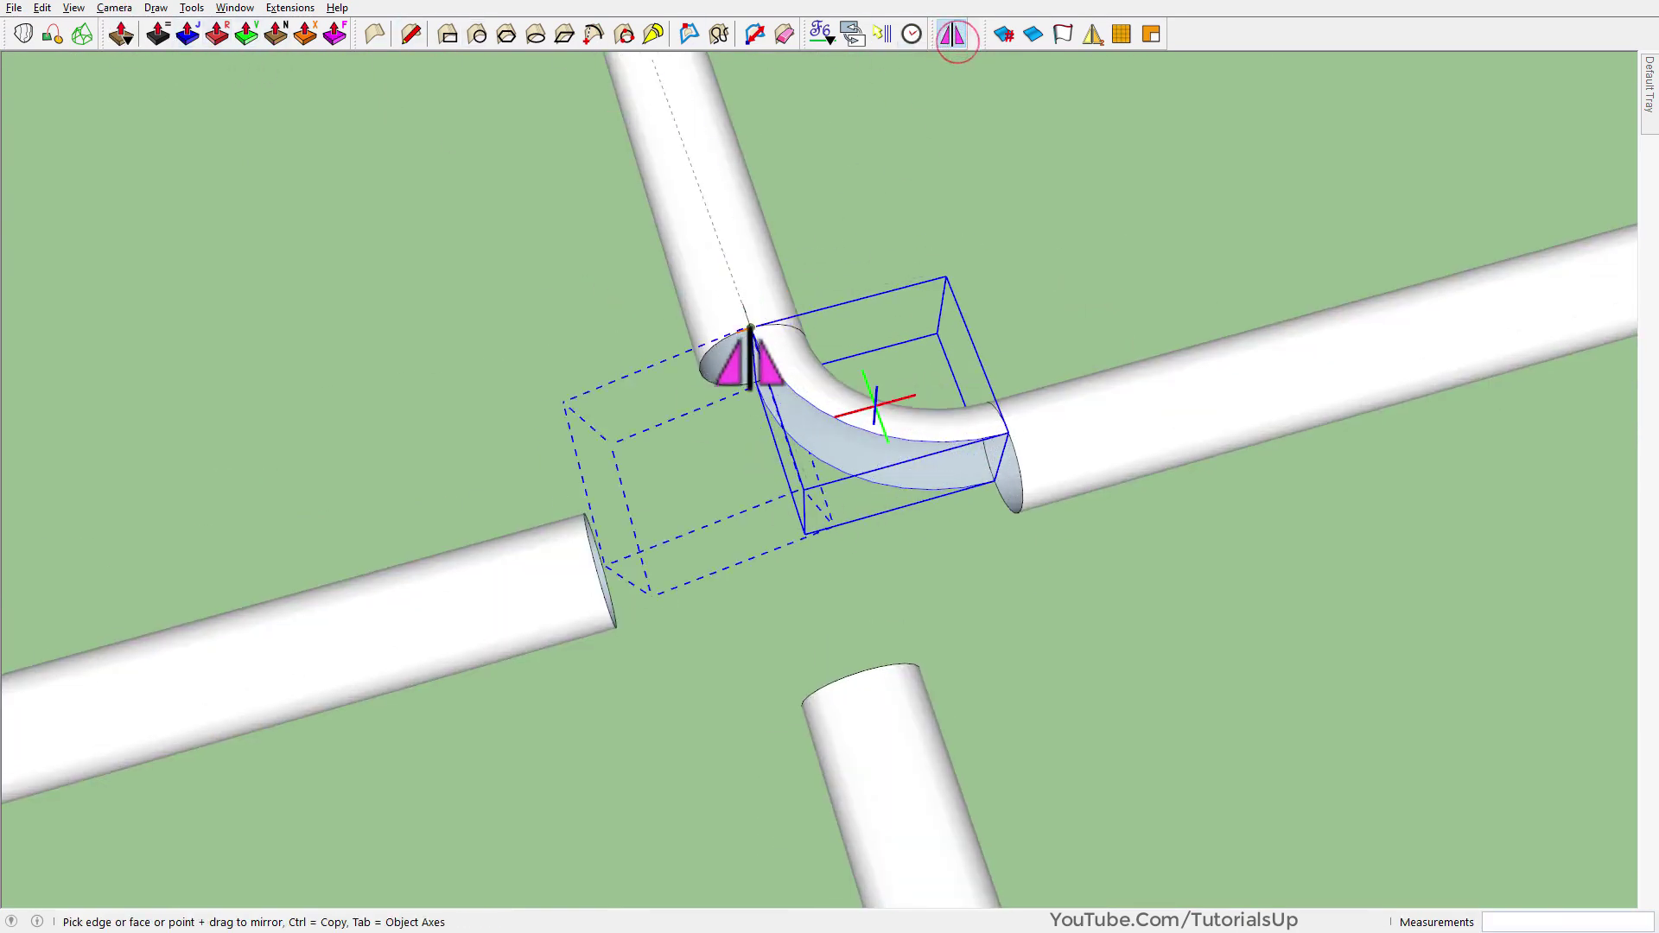
pyautogui.moveTo(744, 484); pyautogui.dragTo(869, 418)
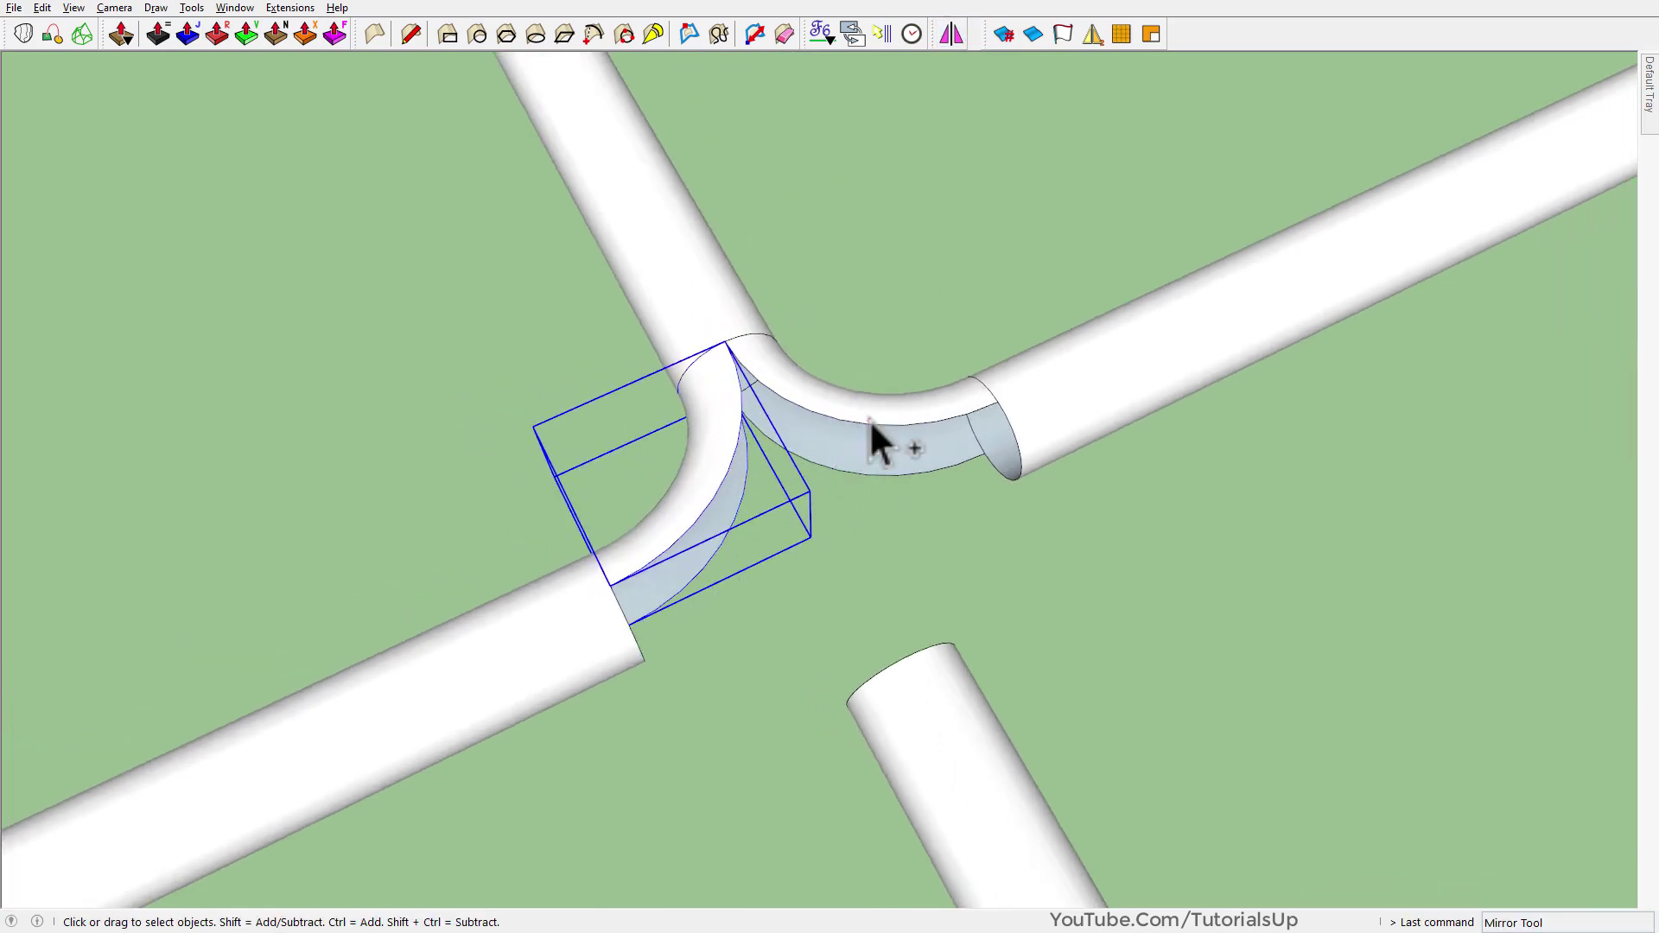
pyautogui.click(952, 34)
pyautogui.moveTo(415, 622)
pyautogui.mouseDown(button='middle')
pyautogui.moveTo(365, 648)
pyautogui.moveTo(548, 418)
pyautogui.mouseUp(button='middle')
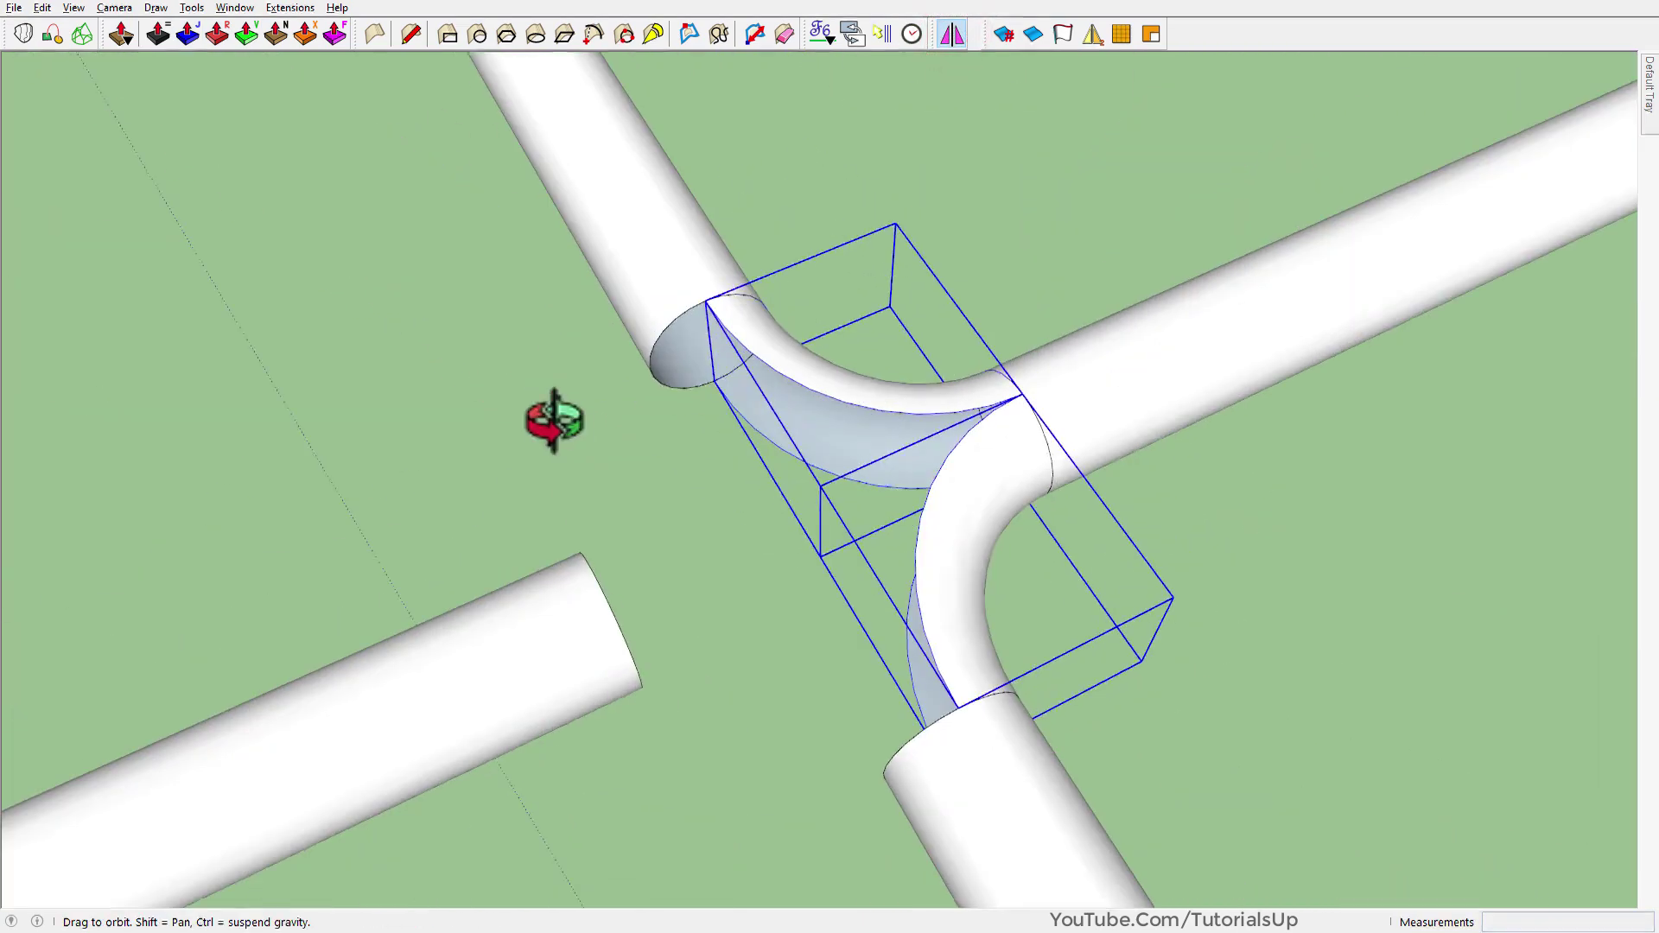
pyautogui.moveTo(729, 326); pyautogui.dragTo(475, 433)
pyautogui.moveTo(634, 437); pyautogui.dragTo(915, 629, button='middle')
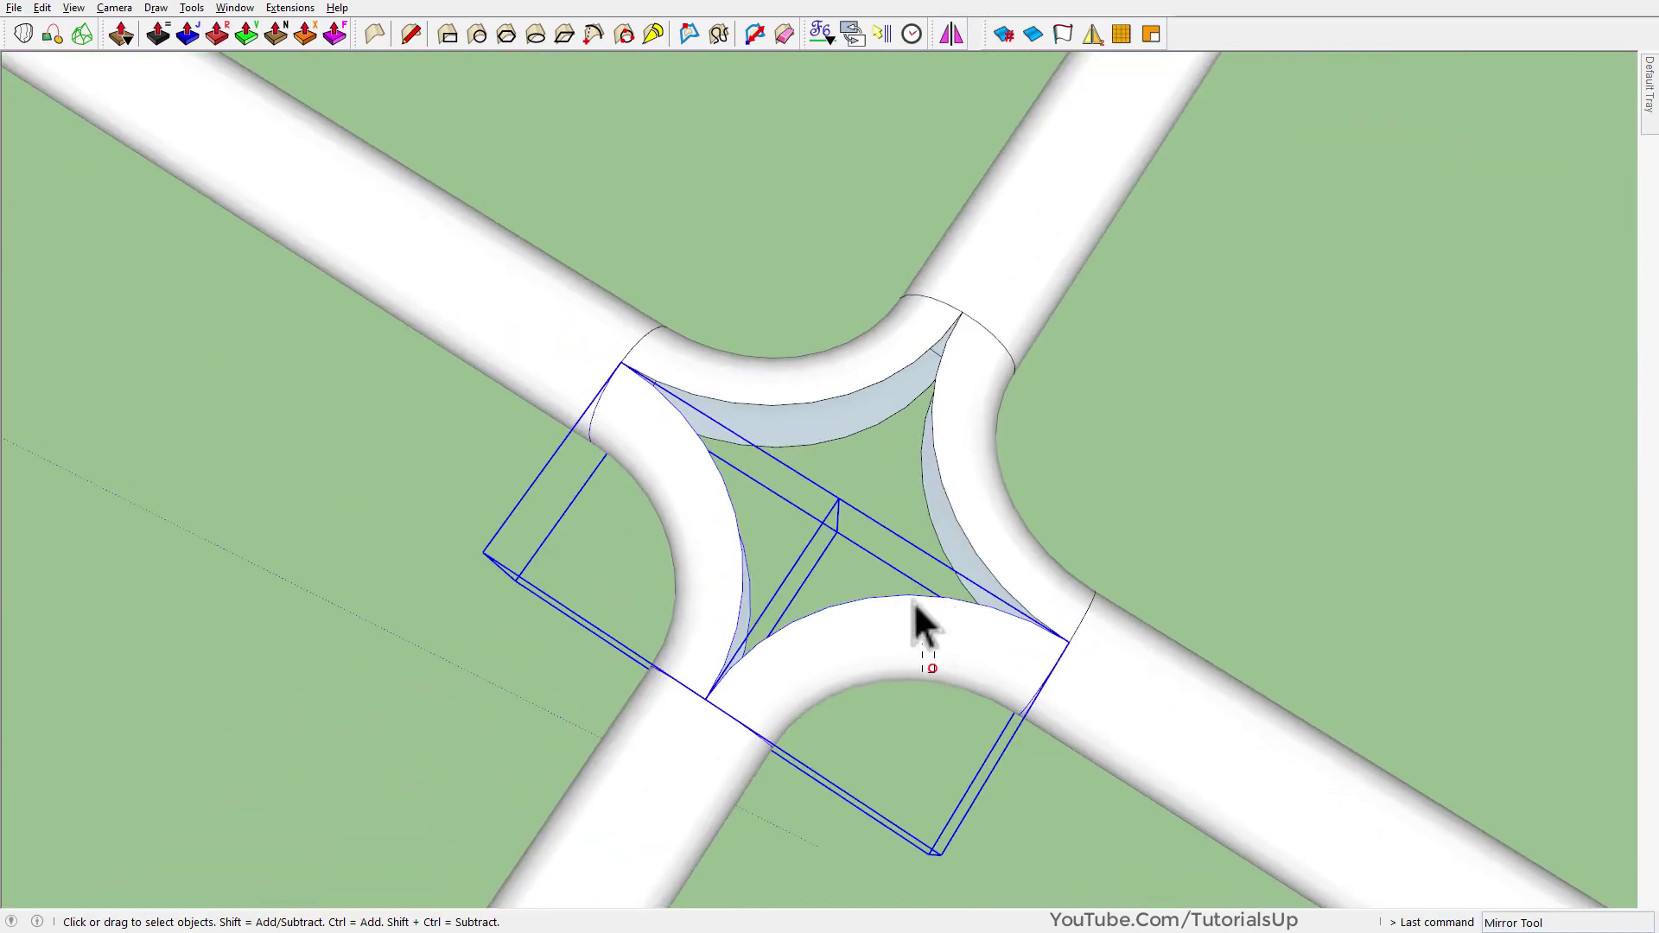
# - Group the arc pieces and fill the central star-shaped gap with Face Finder
pyautogui.rightClick(738, 401)
pyautogui.click(828, 186)
pyautogui.doubleClick(810, 386)
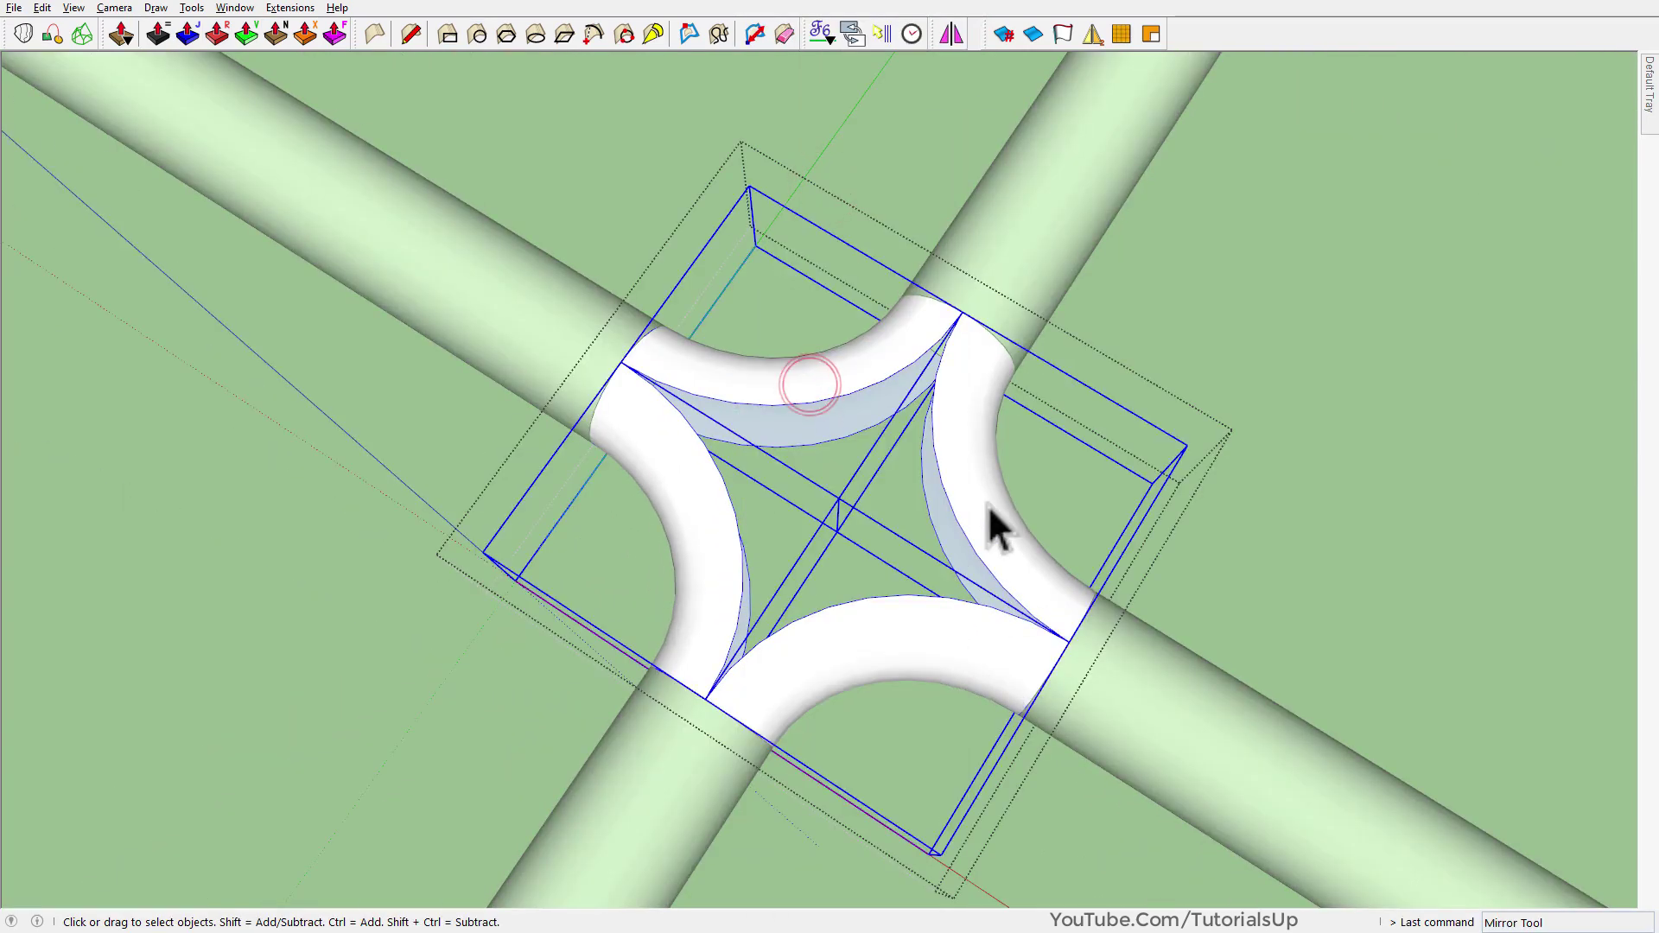
pyautogui.rightClick(988, 505)
pyautogui.click(1087, 107)
pyautogui.click(936, 472)
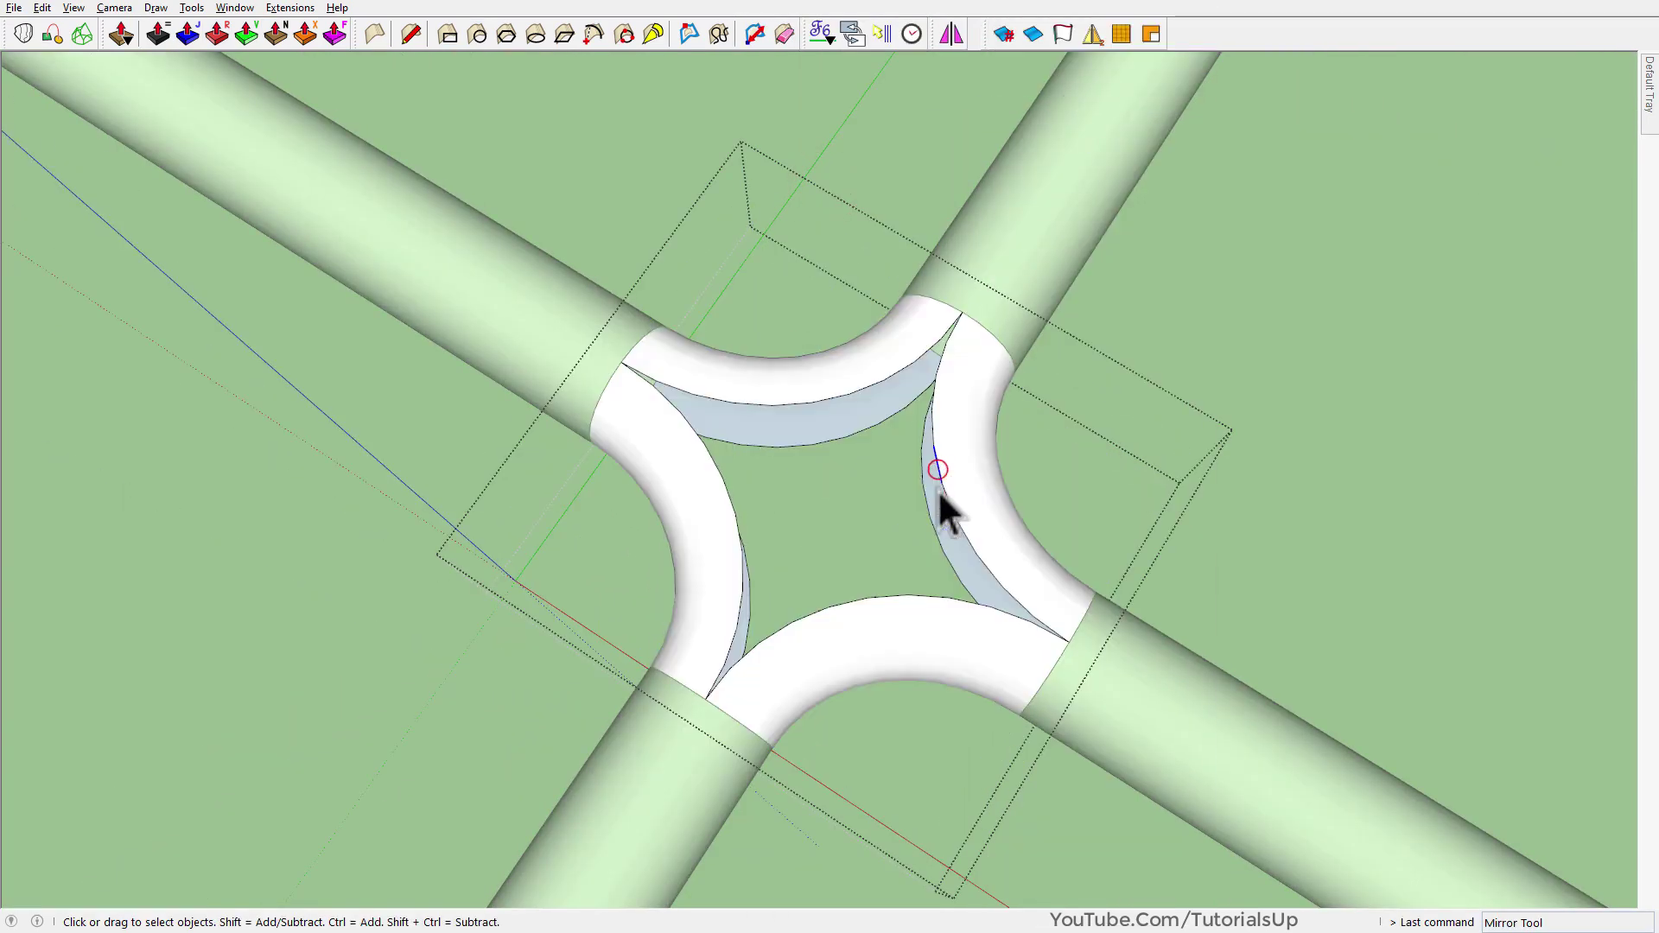
pyautogui.click(929, 510)
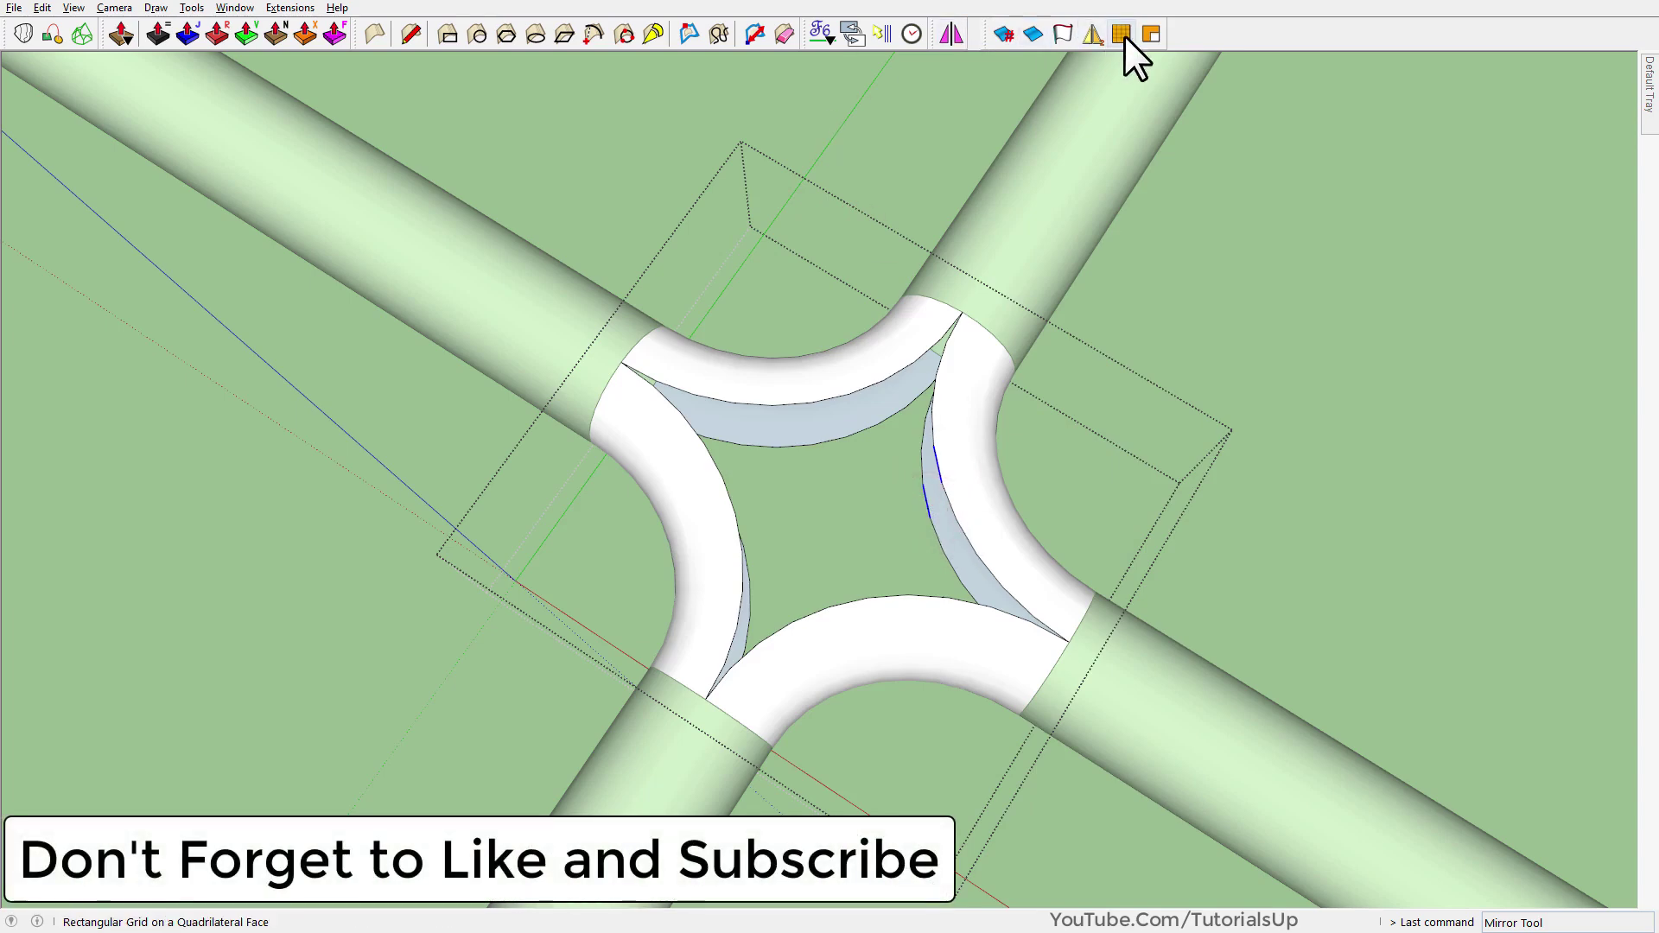
pyautogui.click(1150, 34)
# - Offset bands around all four pipe-end joints and raise them with Joint Push Pull
pyautogui.click(822, 482)
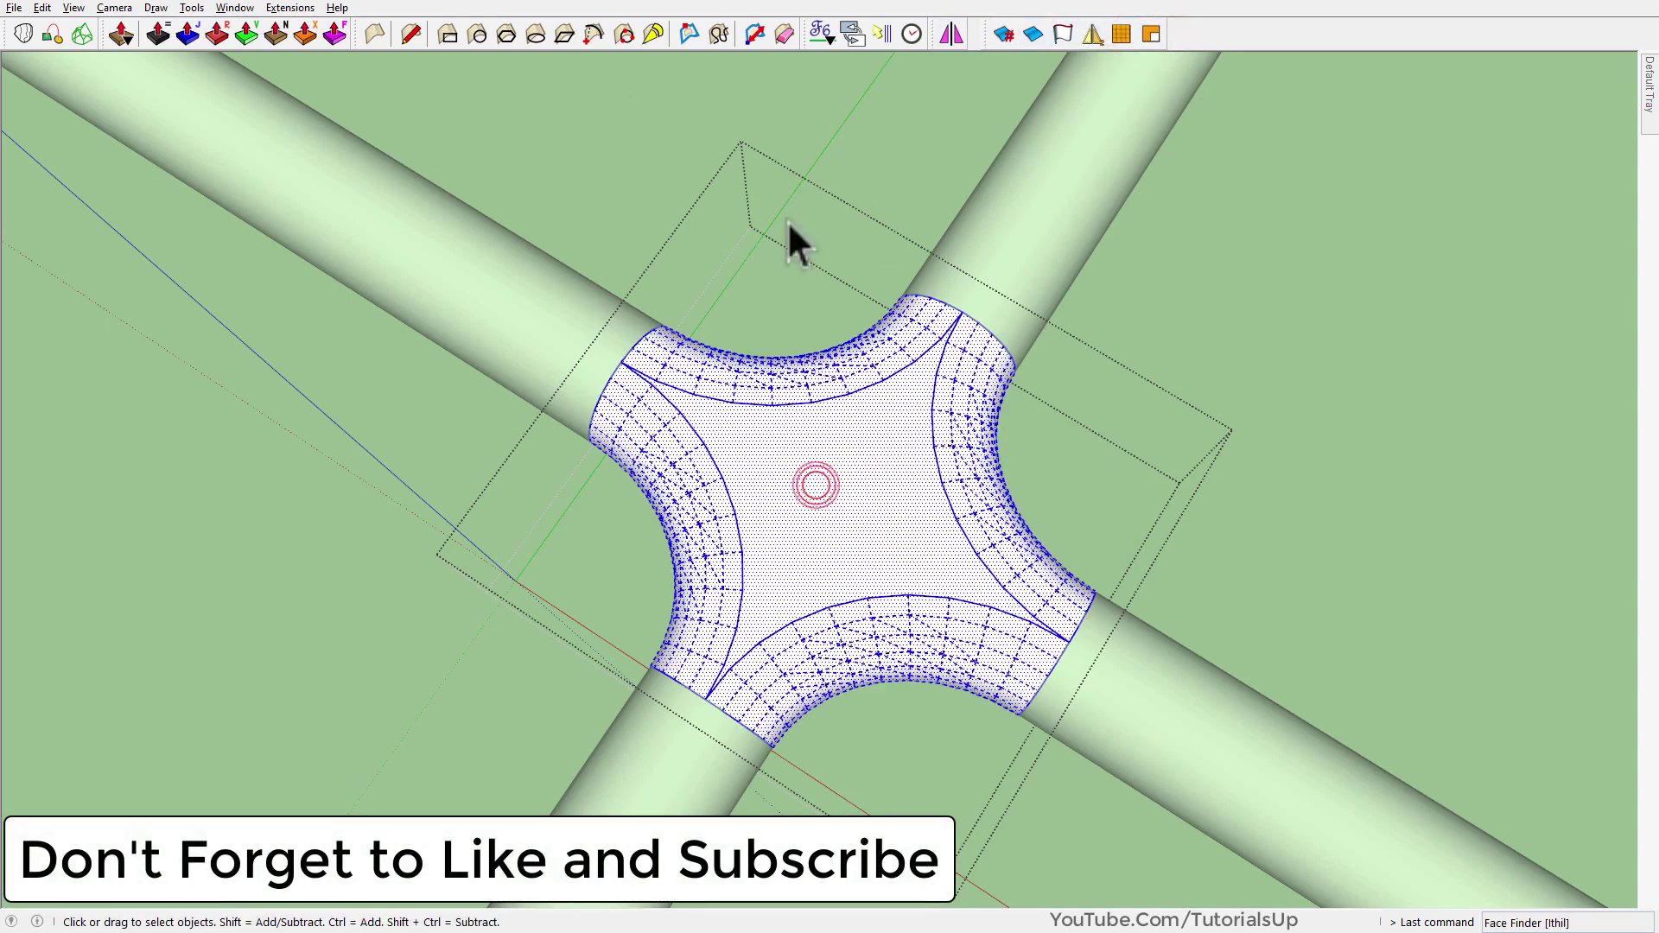
pyautogui.moveTo(1263, 403); pyautogui.dragTo(985, 549, button='middle')
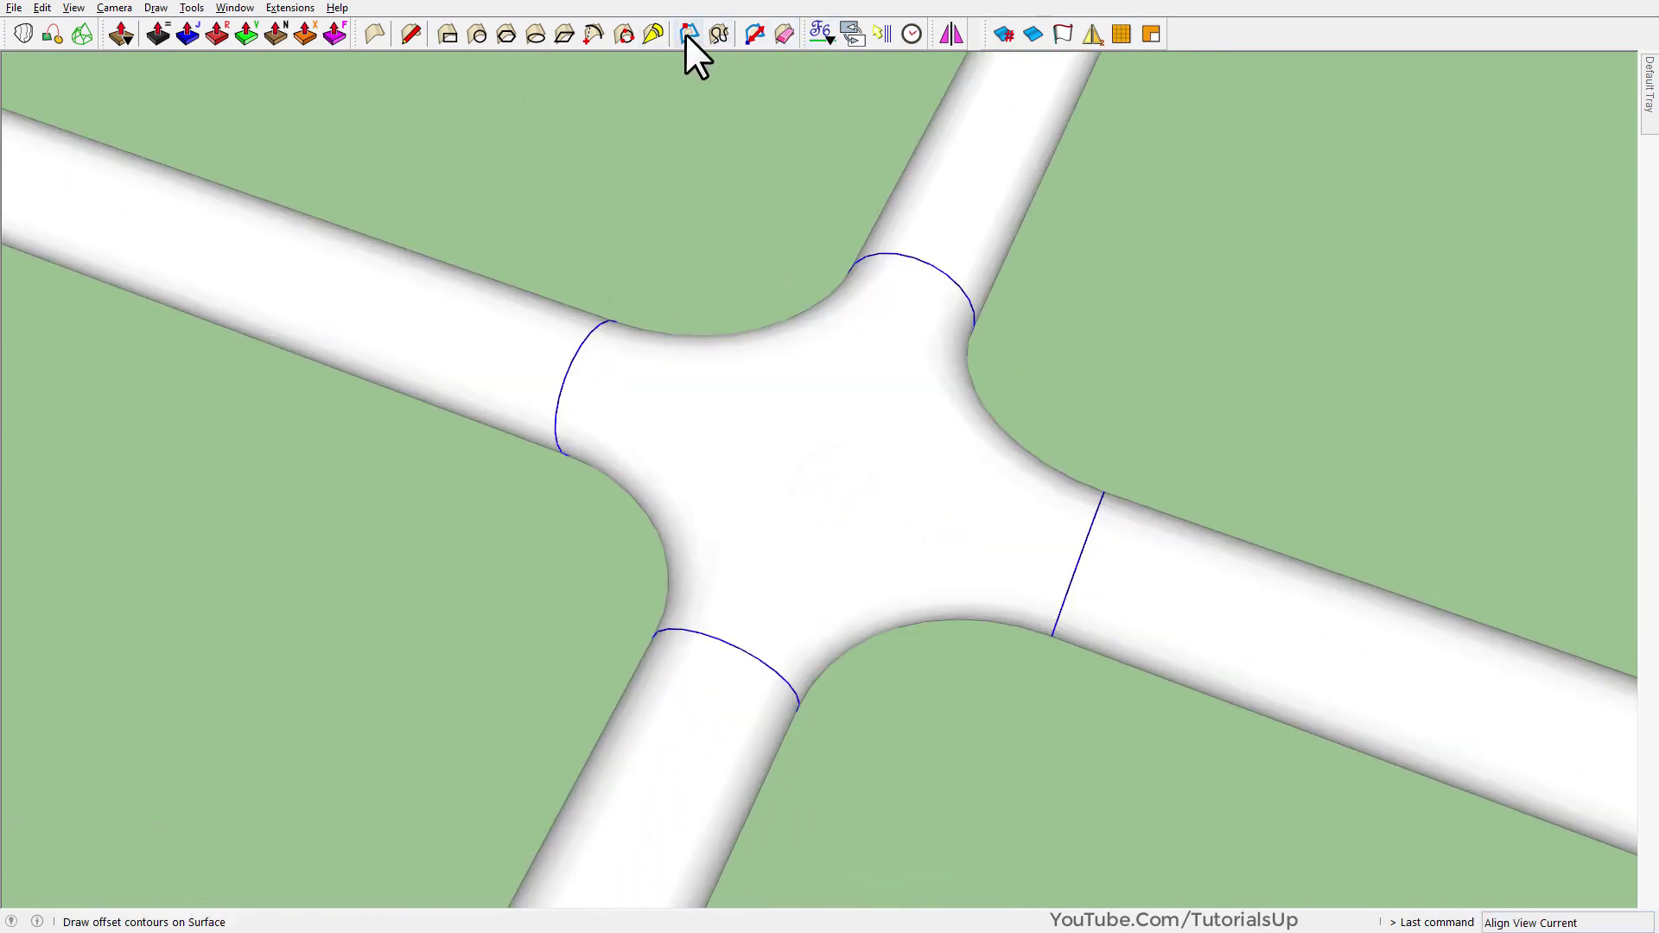
pyautogui.click(687, 33)
pyautogui.write('.3')
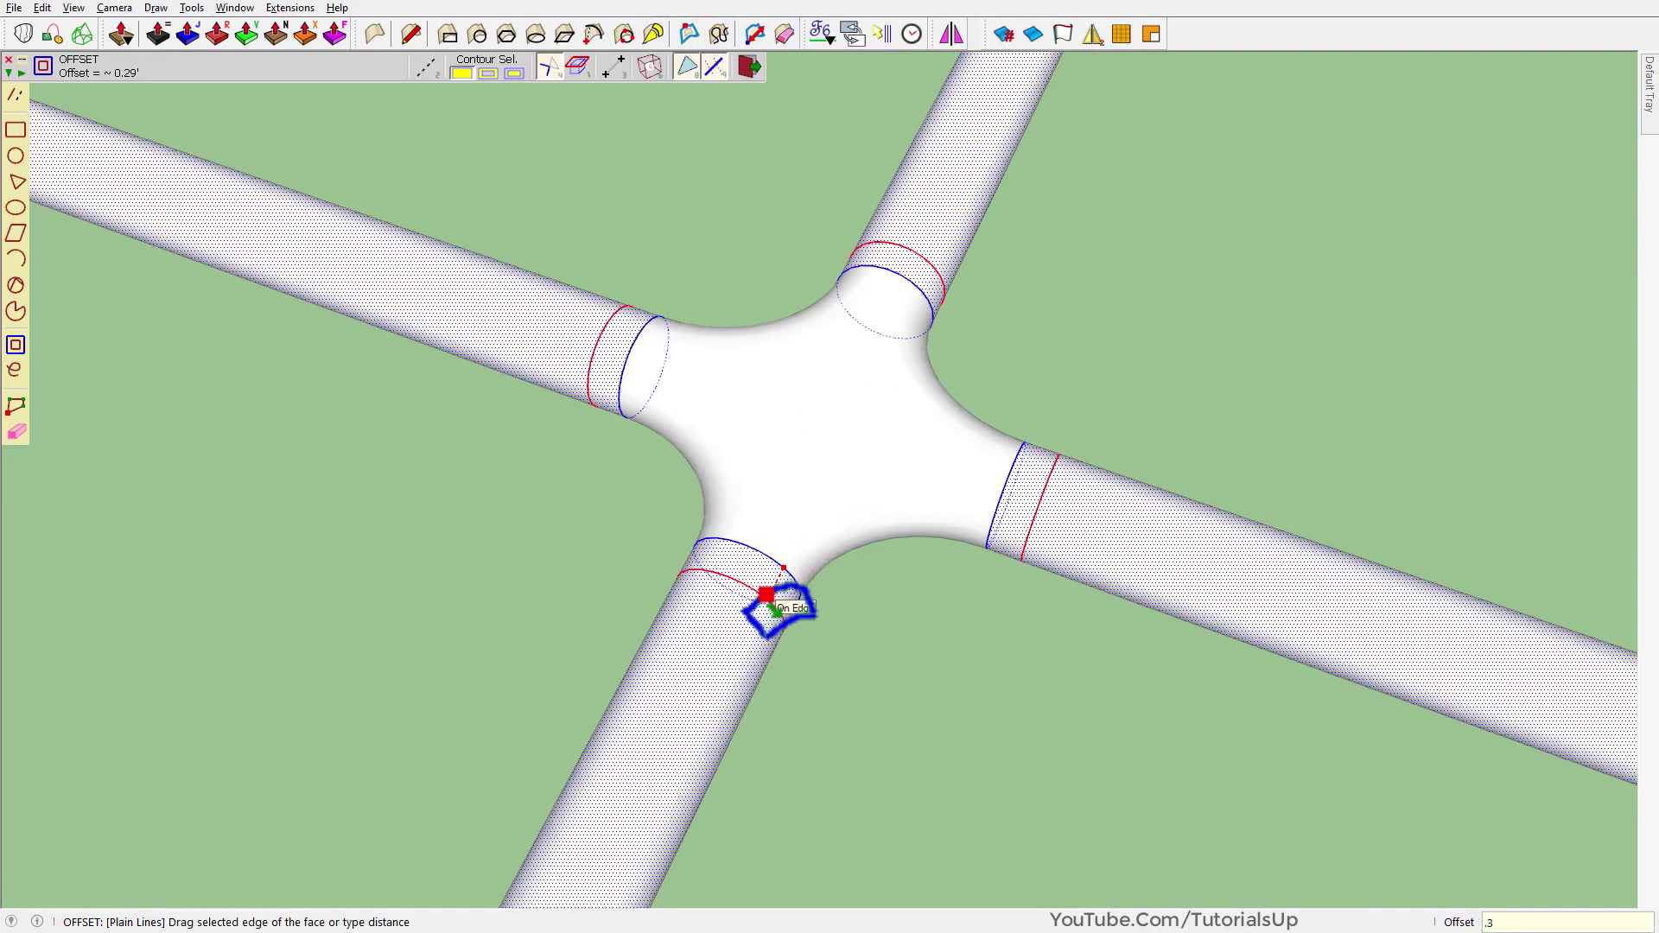
pyautogui.click(766, 595)
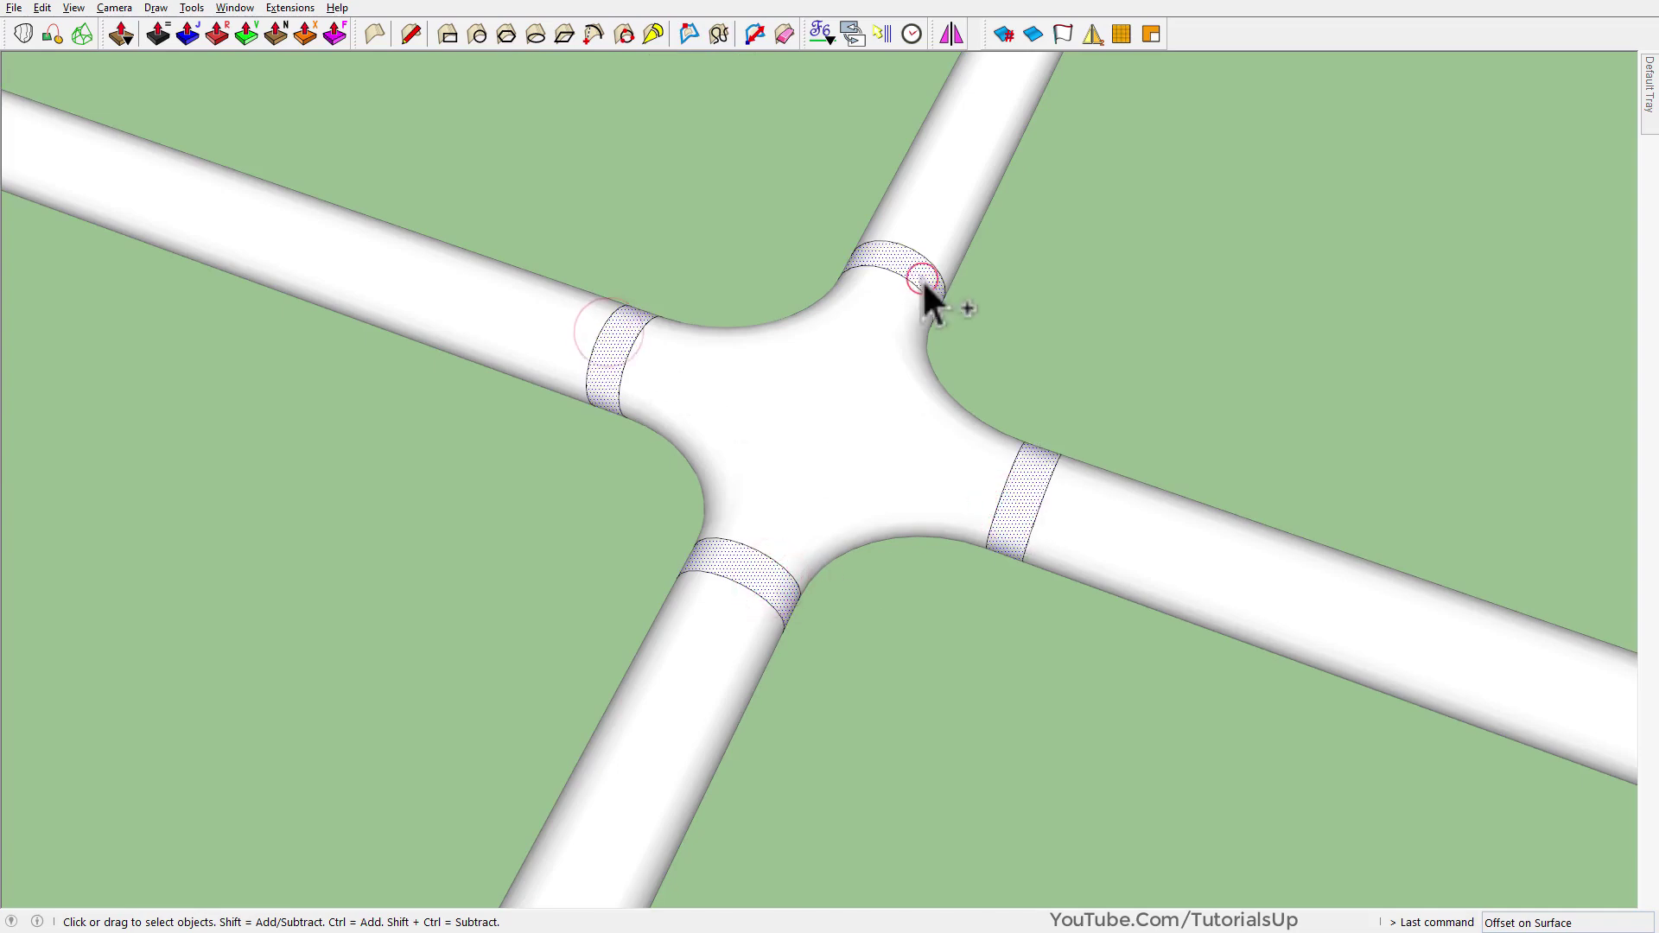
pyautogui.press('j')
pyautogui.click(1112, 362)
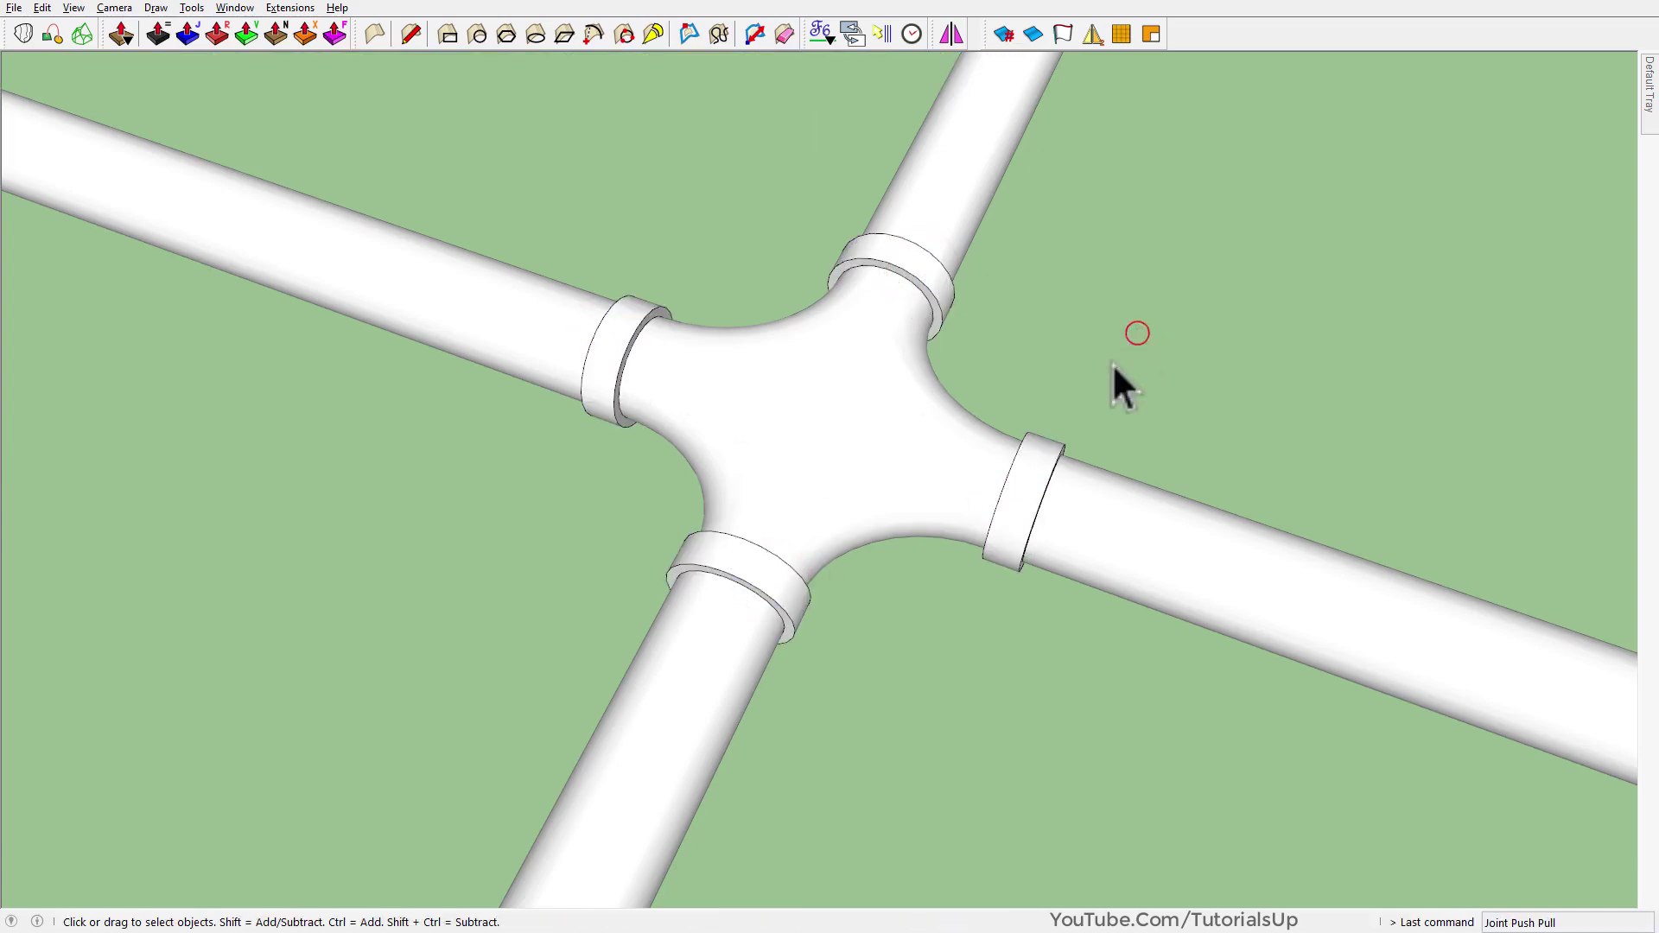
pyautogui.scroll(-5, 1112, 363)
pyautogui.scroll(-3, 1121, 531)
pyautogui.scroll(3, 640, 484)
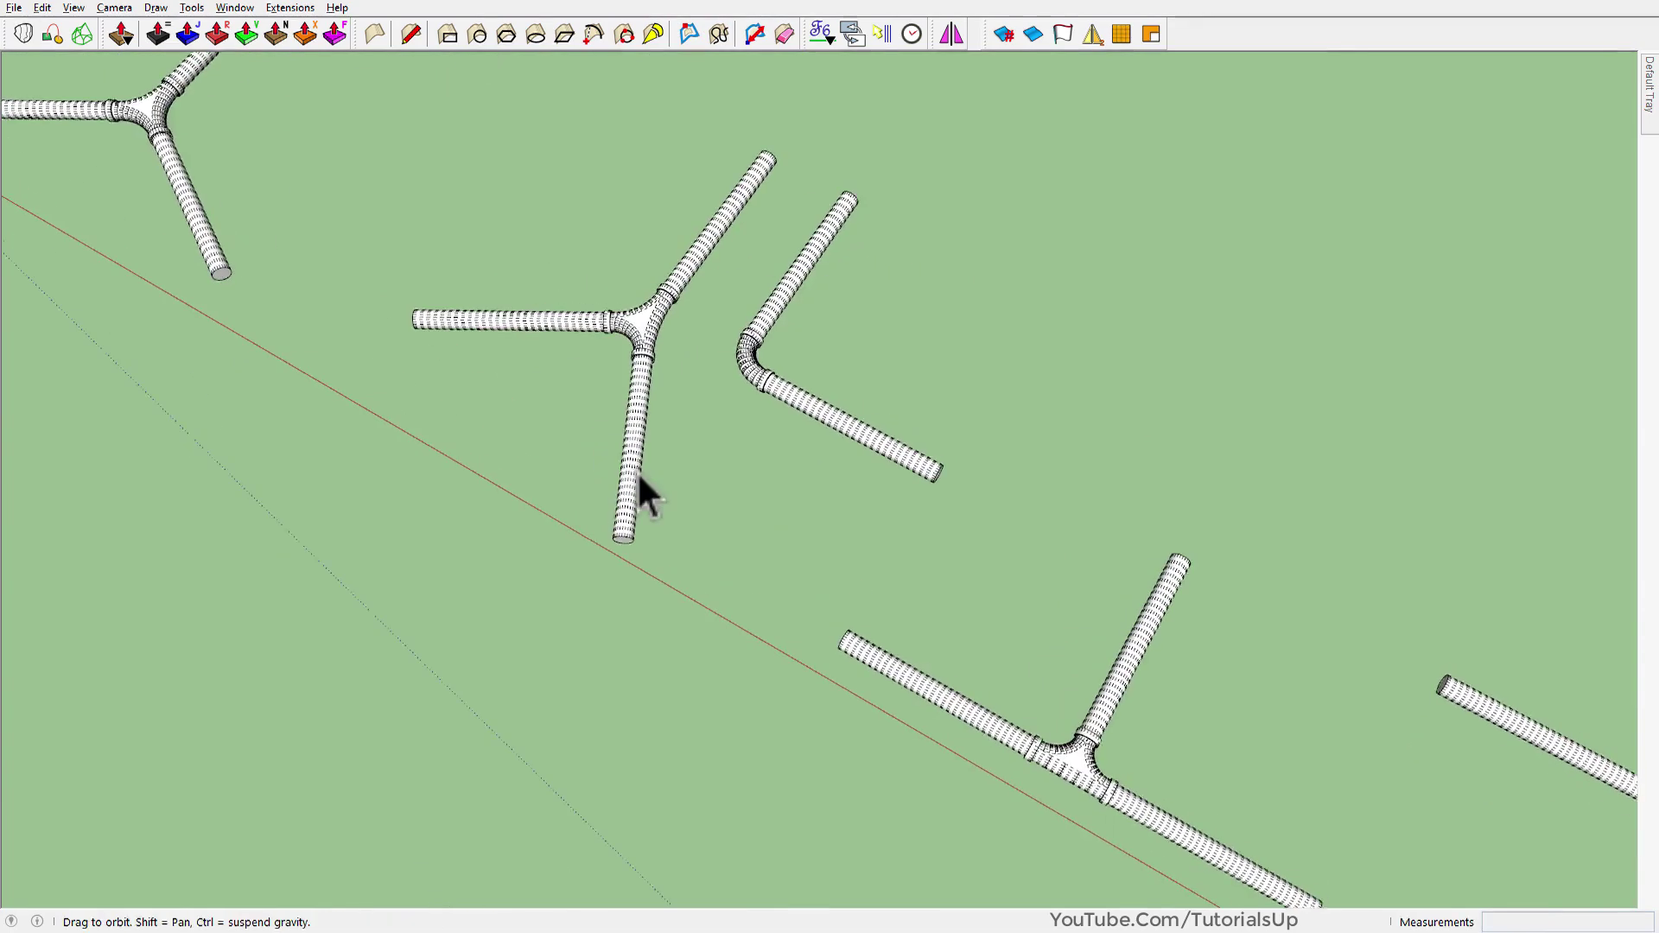
pyautogui.scroll(3, 370, 260)
pyautogui.scroll(5, 593, 244)
pyautogui.moveTo(593, 244); pyautogui.dragTo(1374, 65, button='middle')
pyautogui.scroll(2, 763, 509)
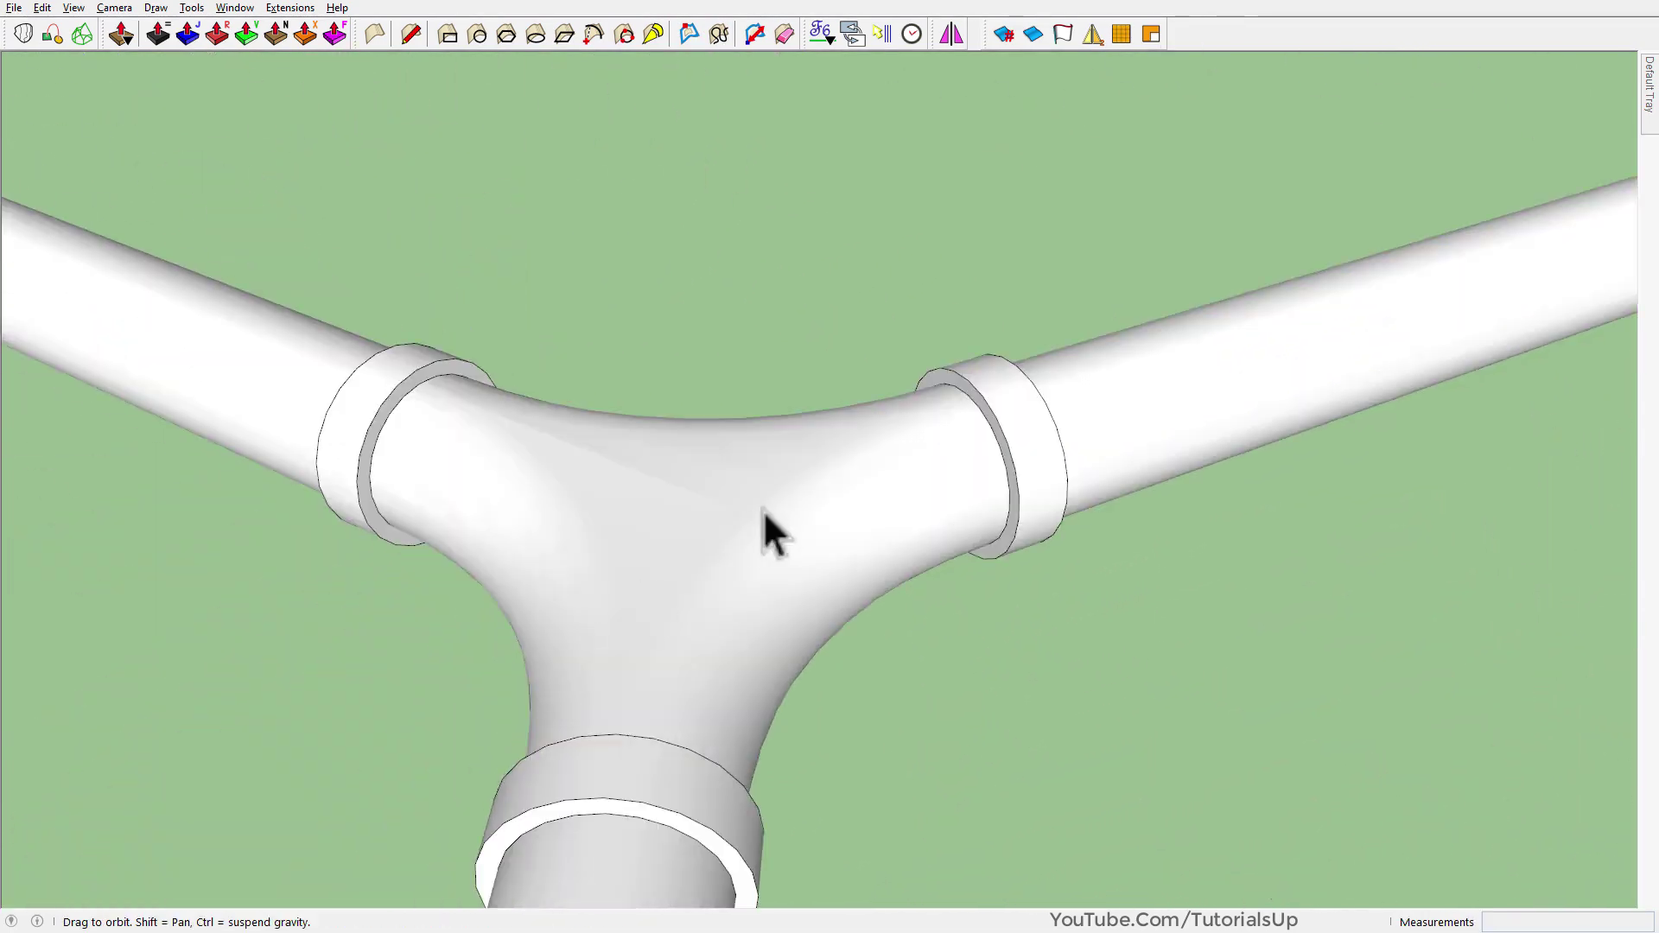
pyautogui.moveTo(764, 510); pyautogui.dragTo(304, 359, button='middle')
pyautogui.scroll(-5, 518, 253)
pyautogui.scroll(5, 1218, 639)
pyautogui.scroll(-5, 1219, 639)
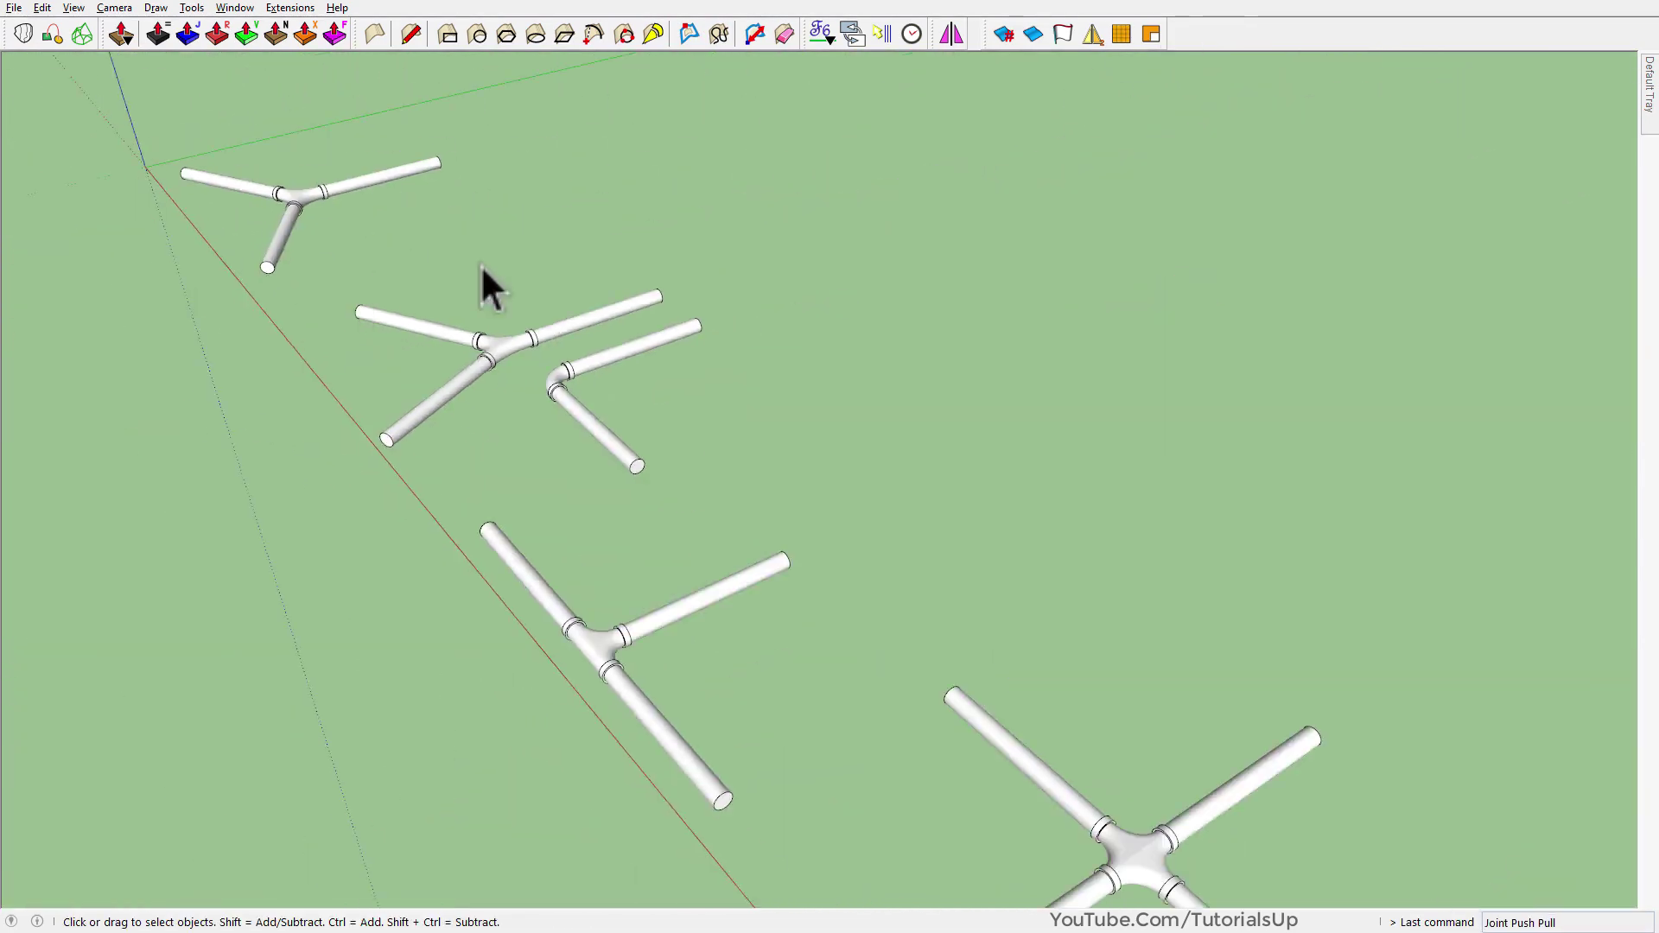